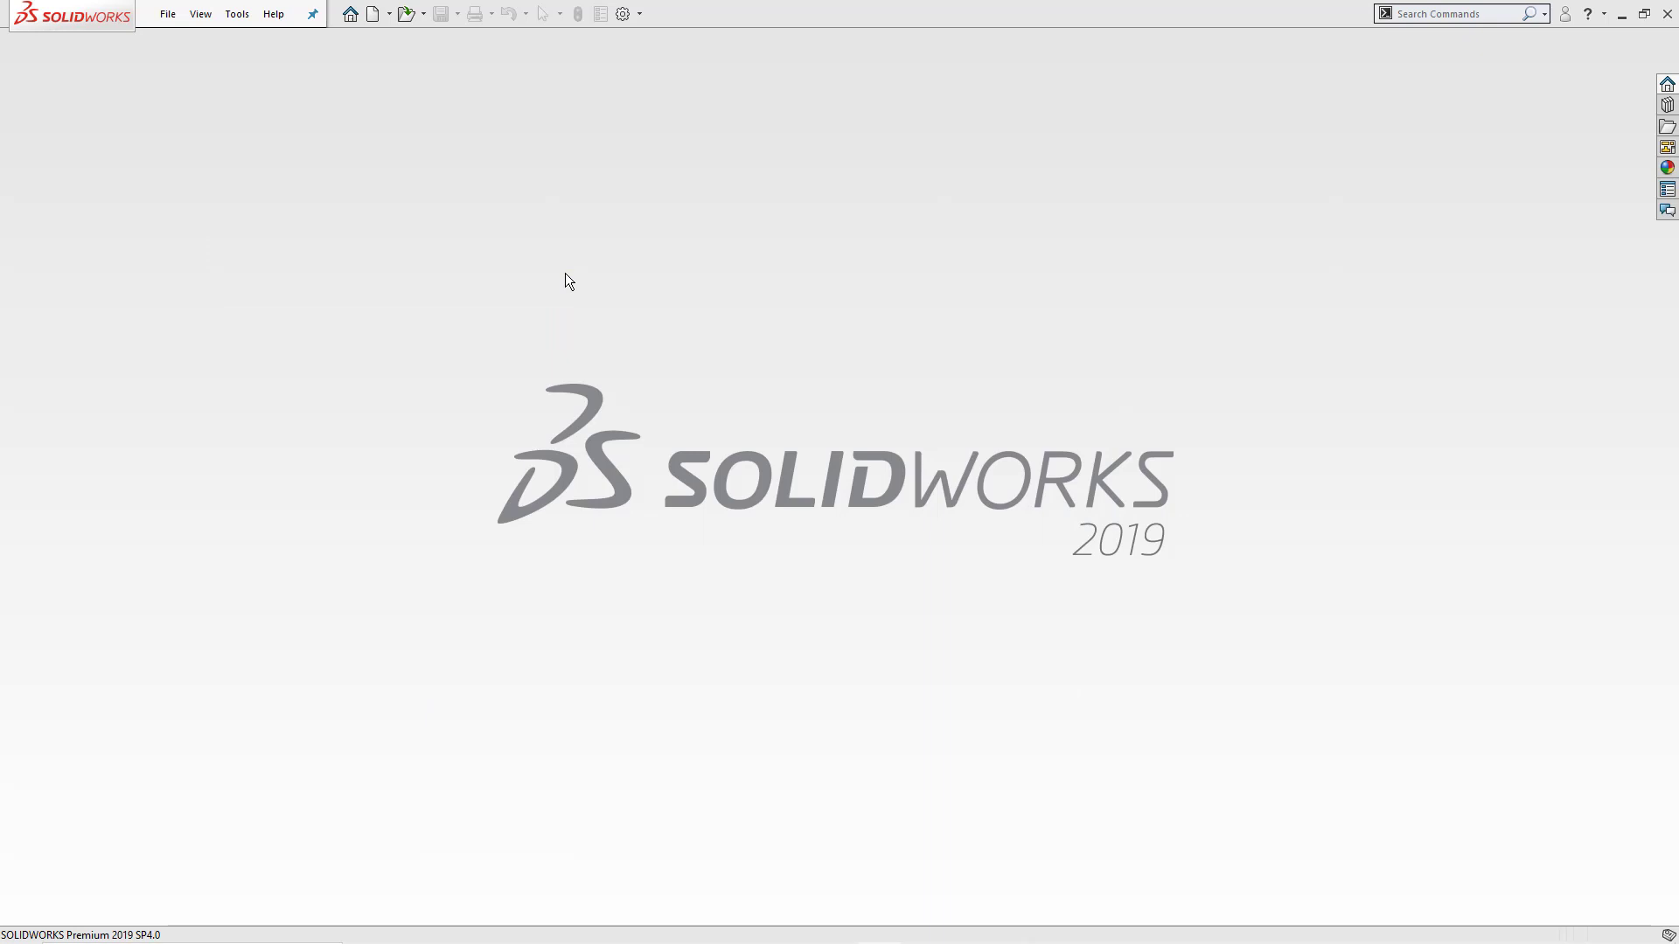
- Open the CJ SAMPLE.SLDPRT part file from the Desktop
click(170, 17)
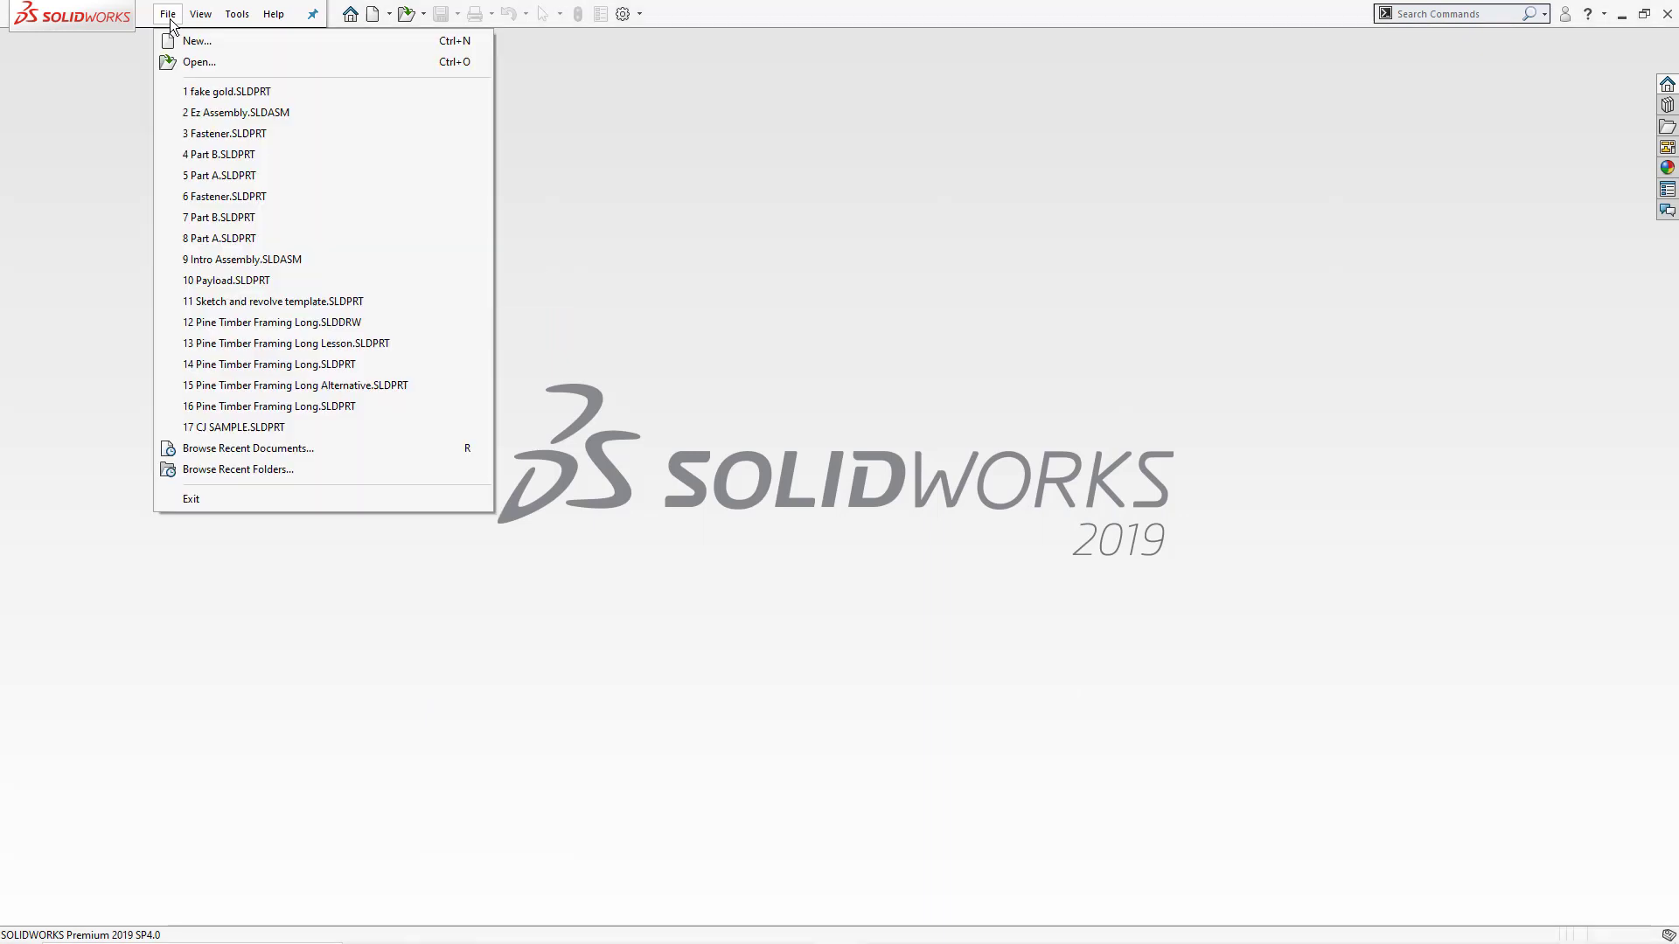
click(194, 64)
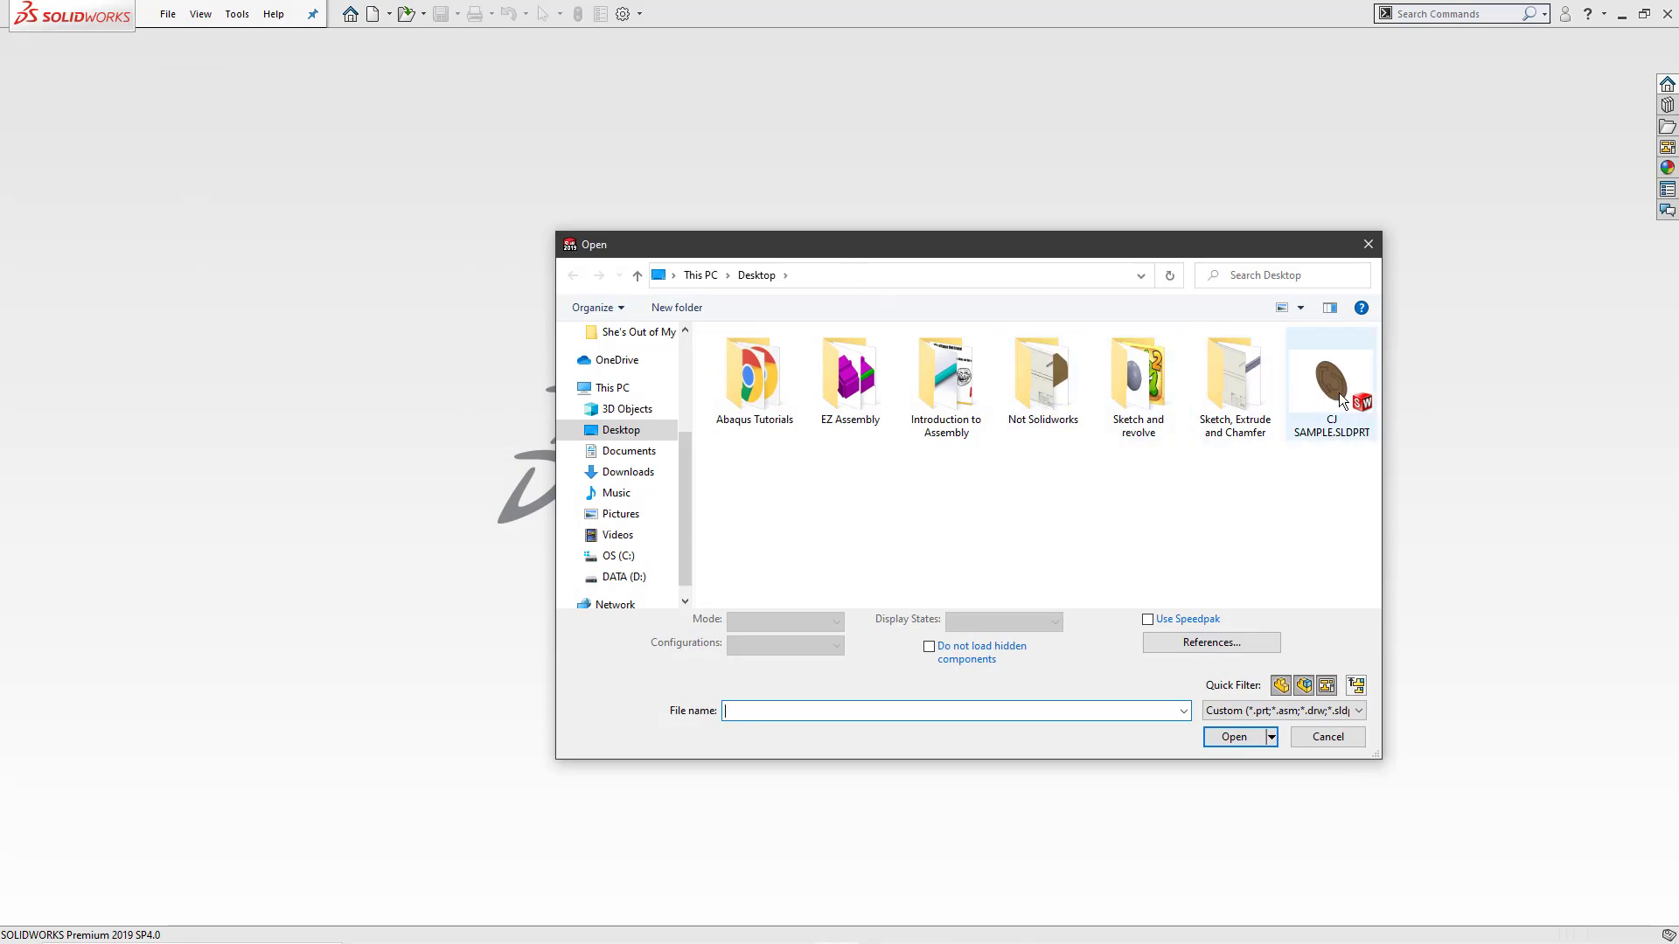
click(1341, 400)
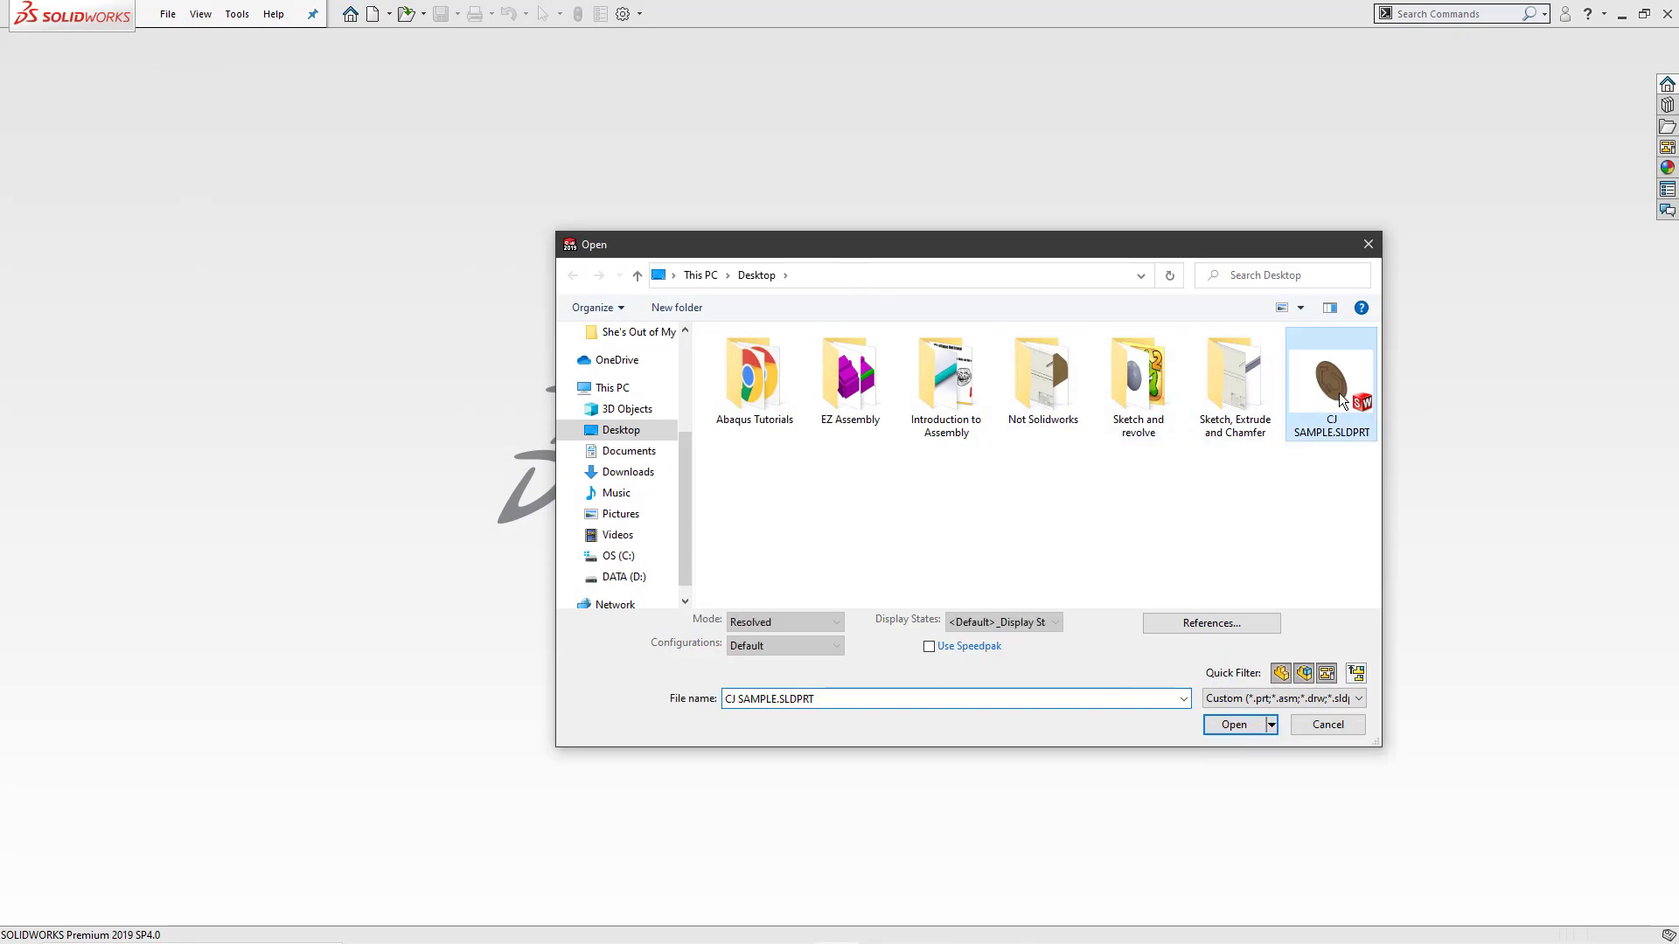
click(1245, 728)
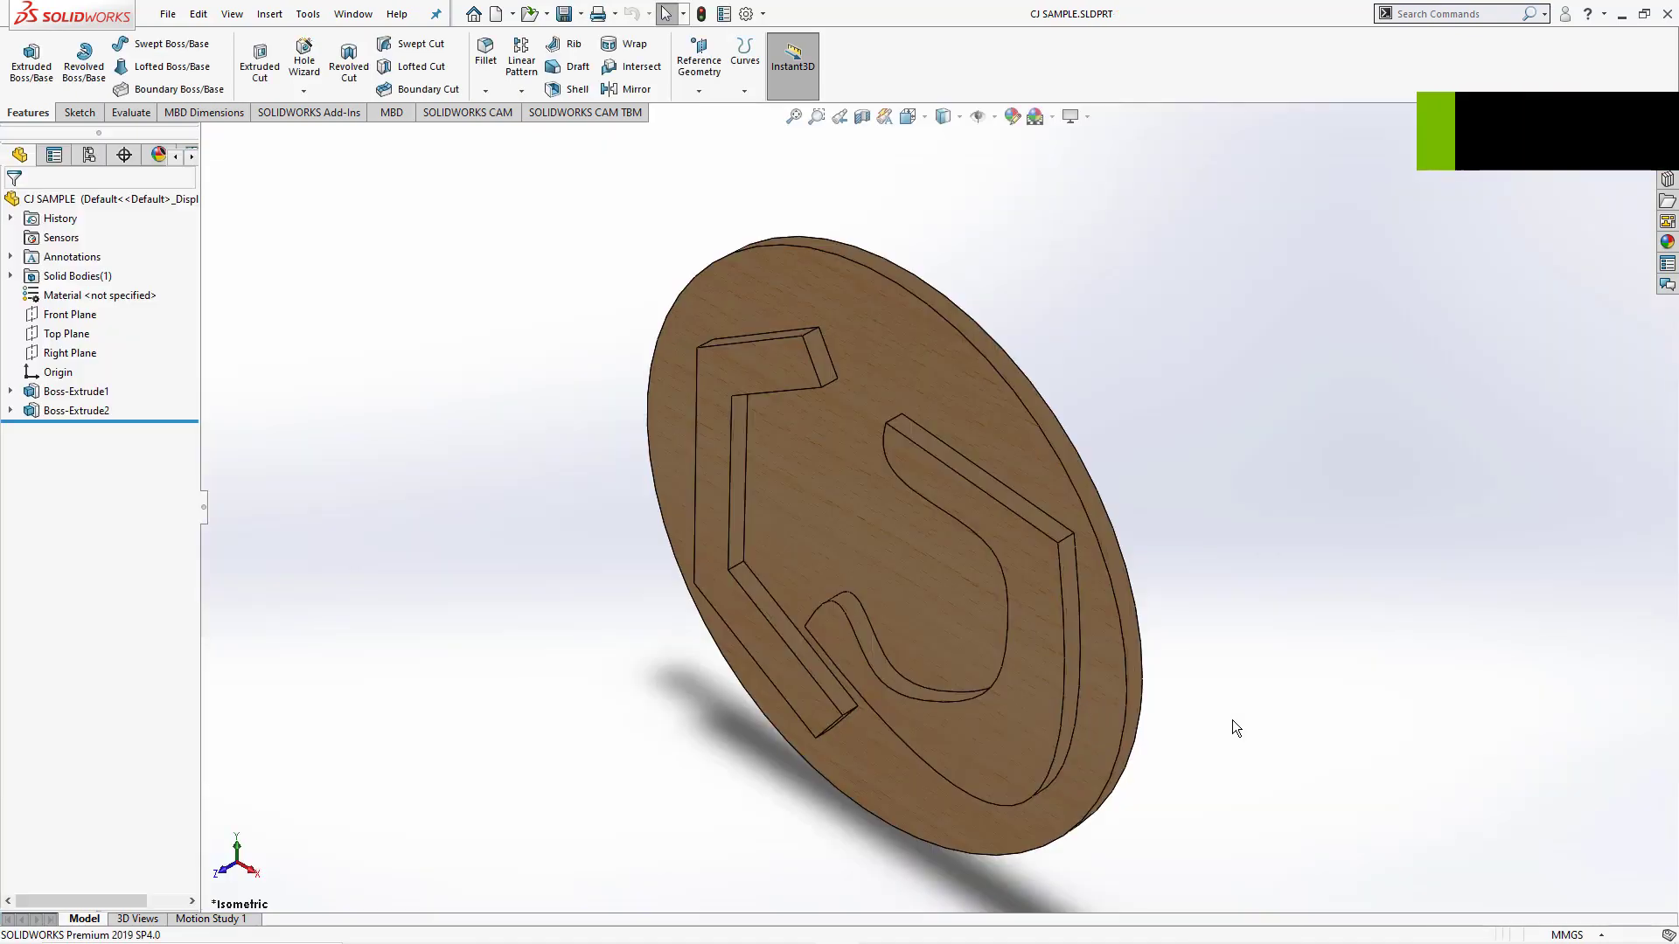
- Open the appearance editor for the disc's body from the face's Appearances menu
right_click(870, 555)
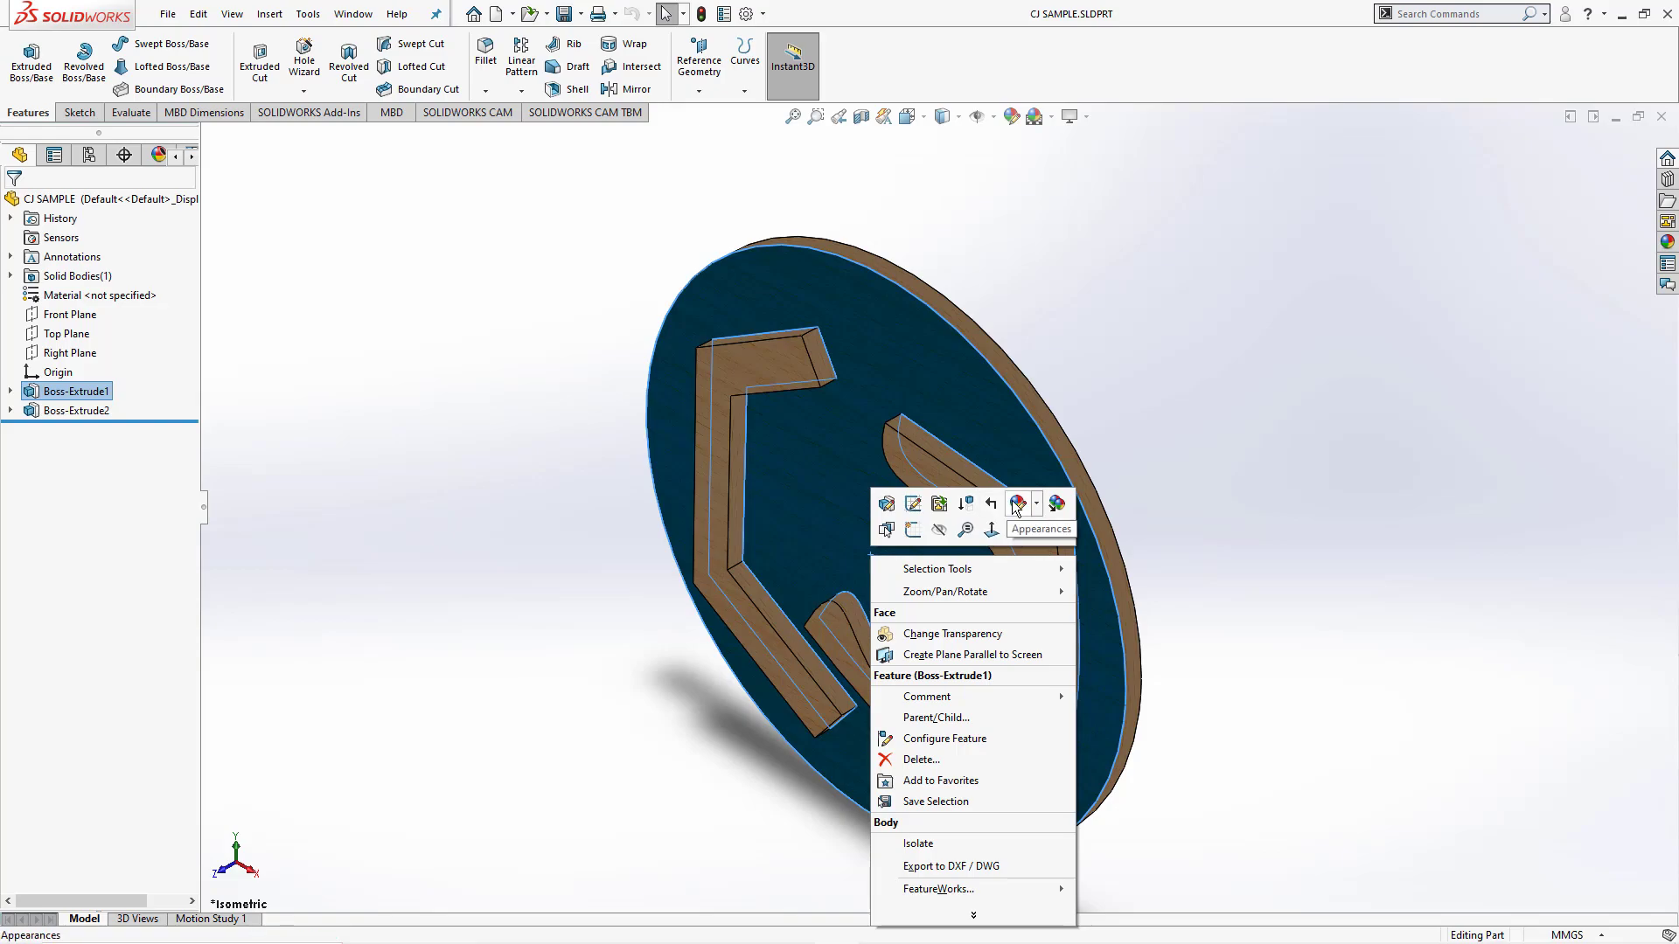
click(1024, 510)
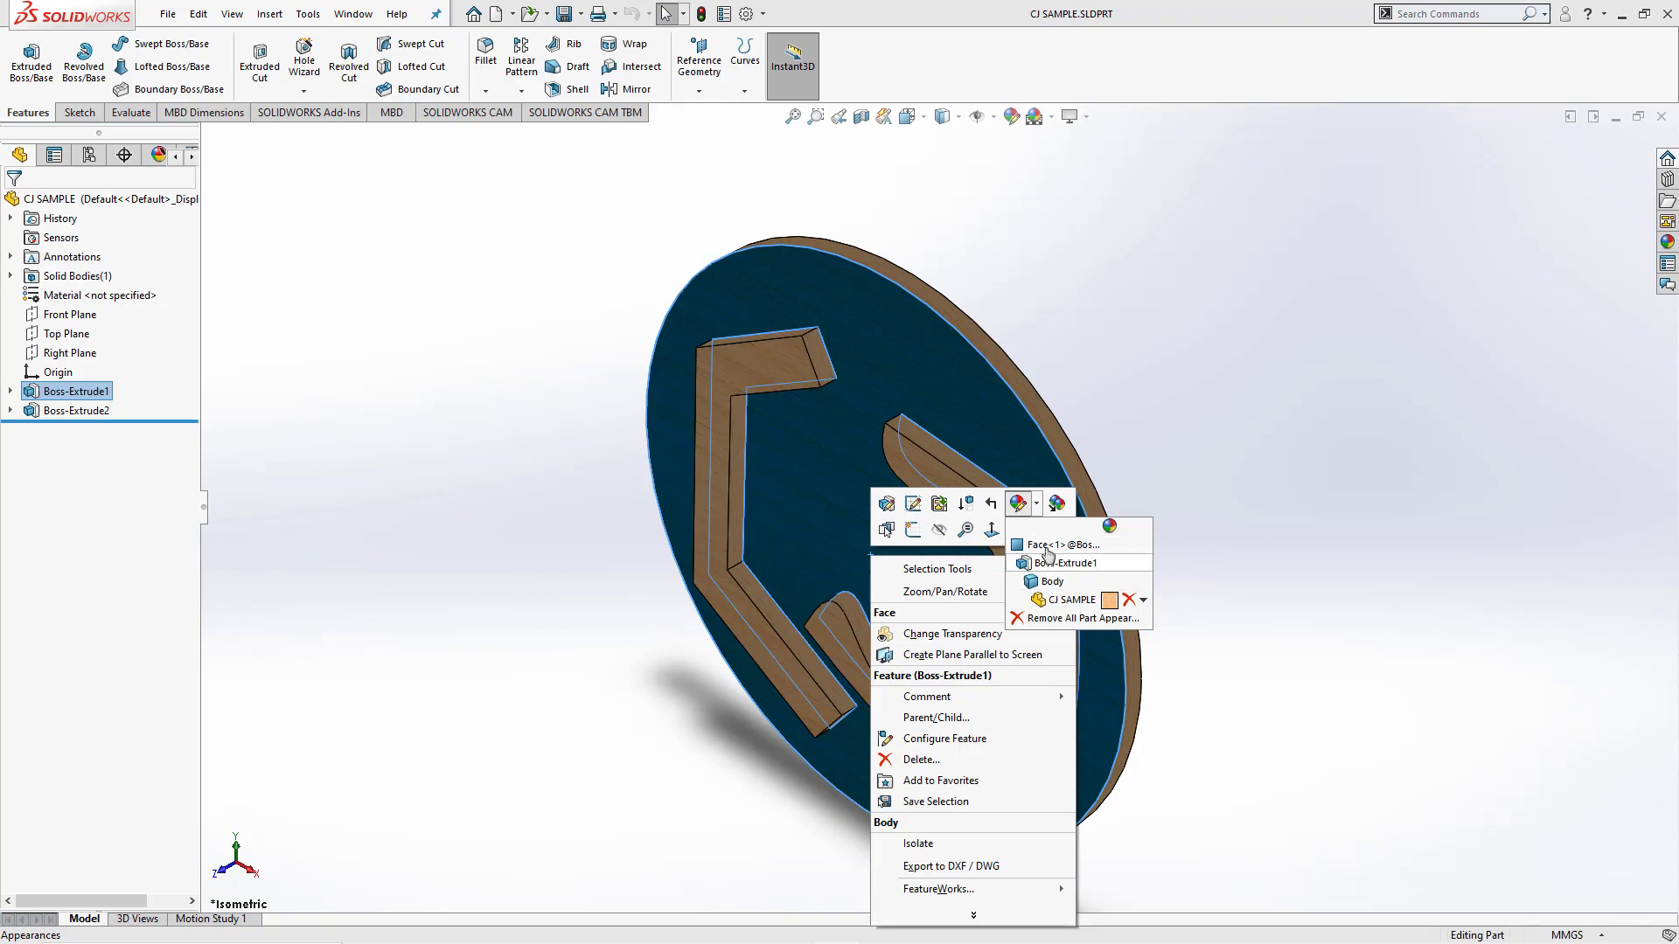
click(1050, 584)
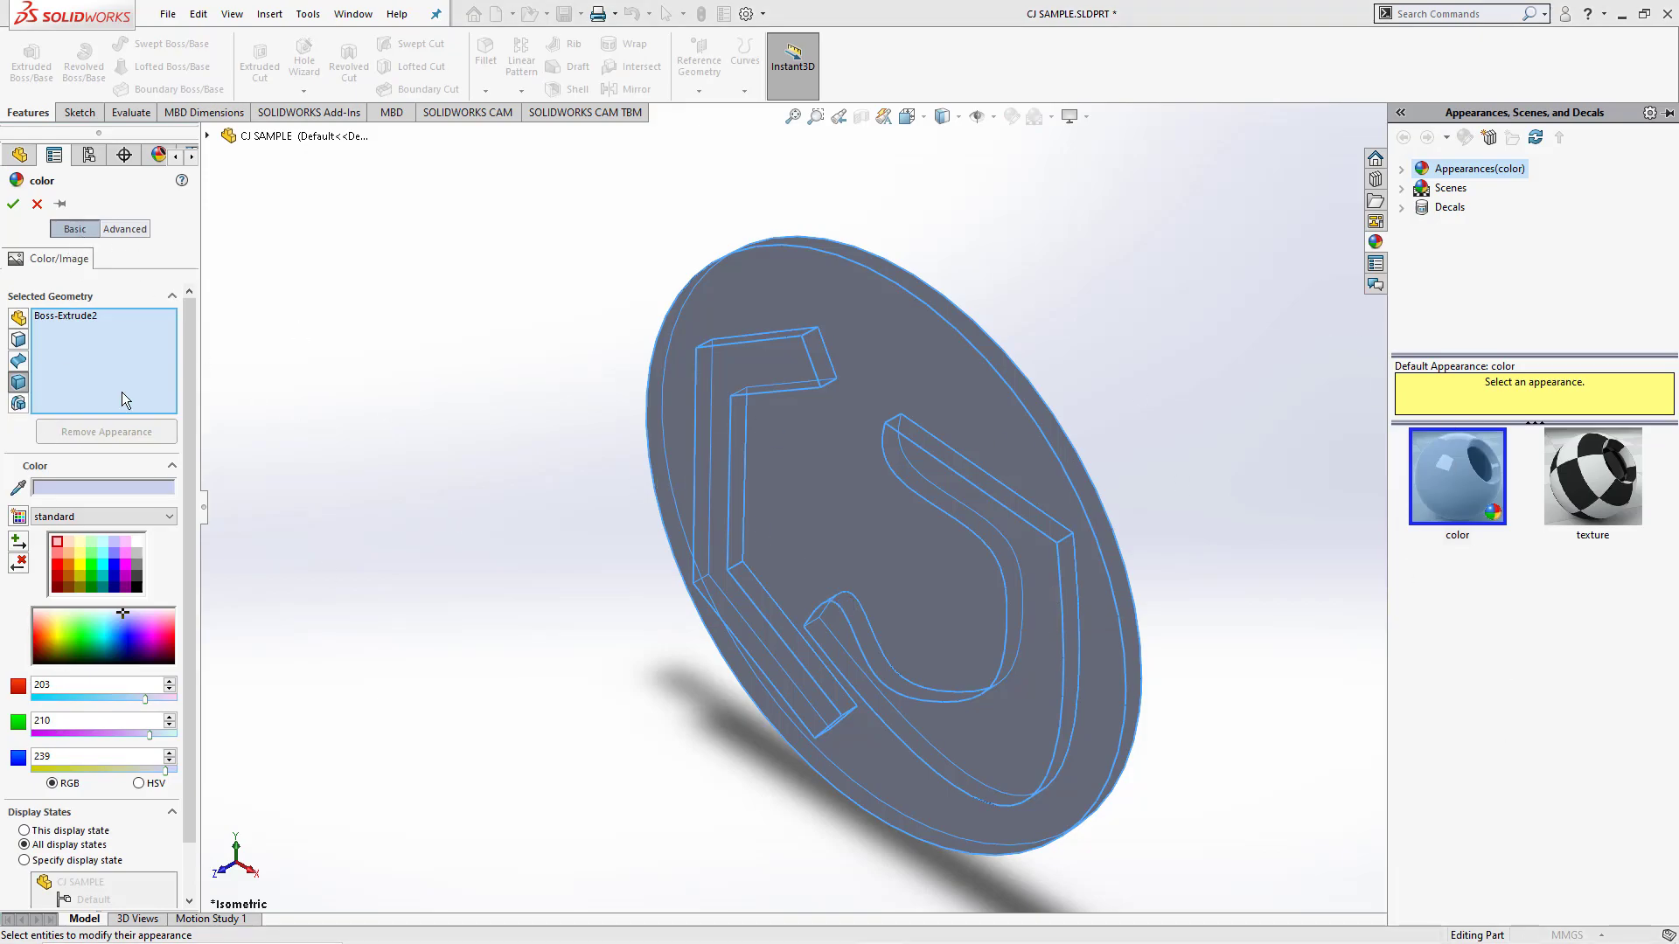
- Try red, yellow, green and cyan swatches on the disc, settling on orange
click(56, 565)
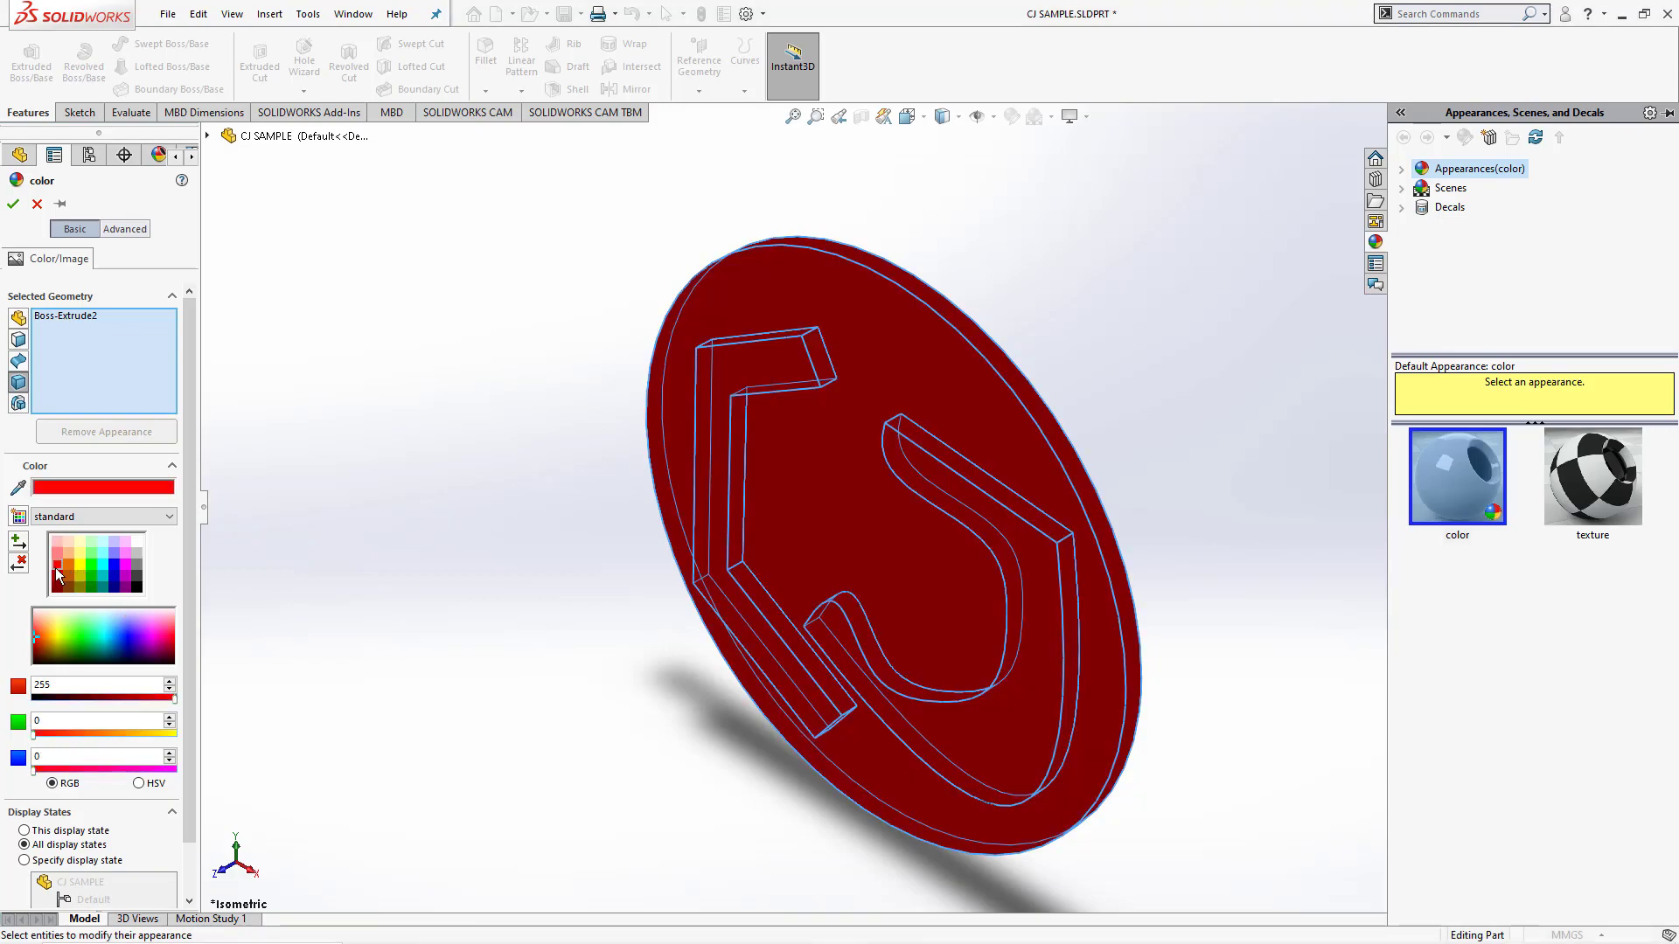
click(76, 563)
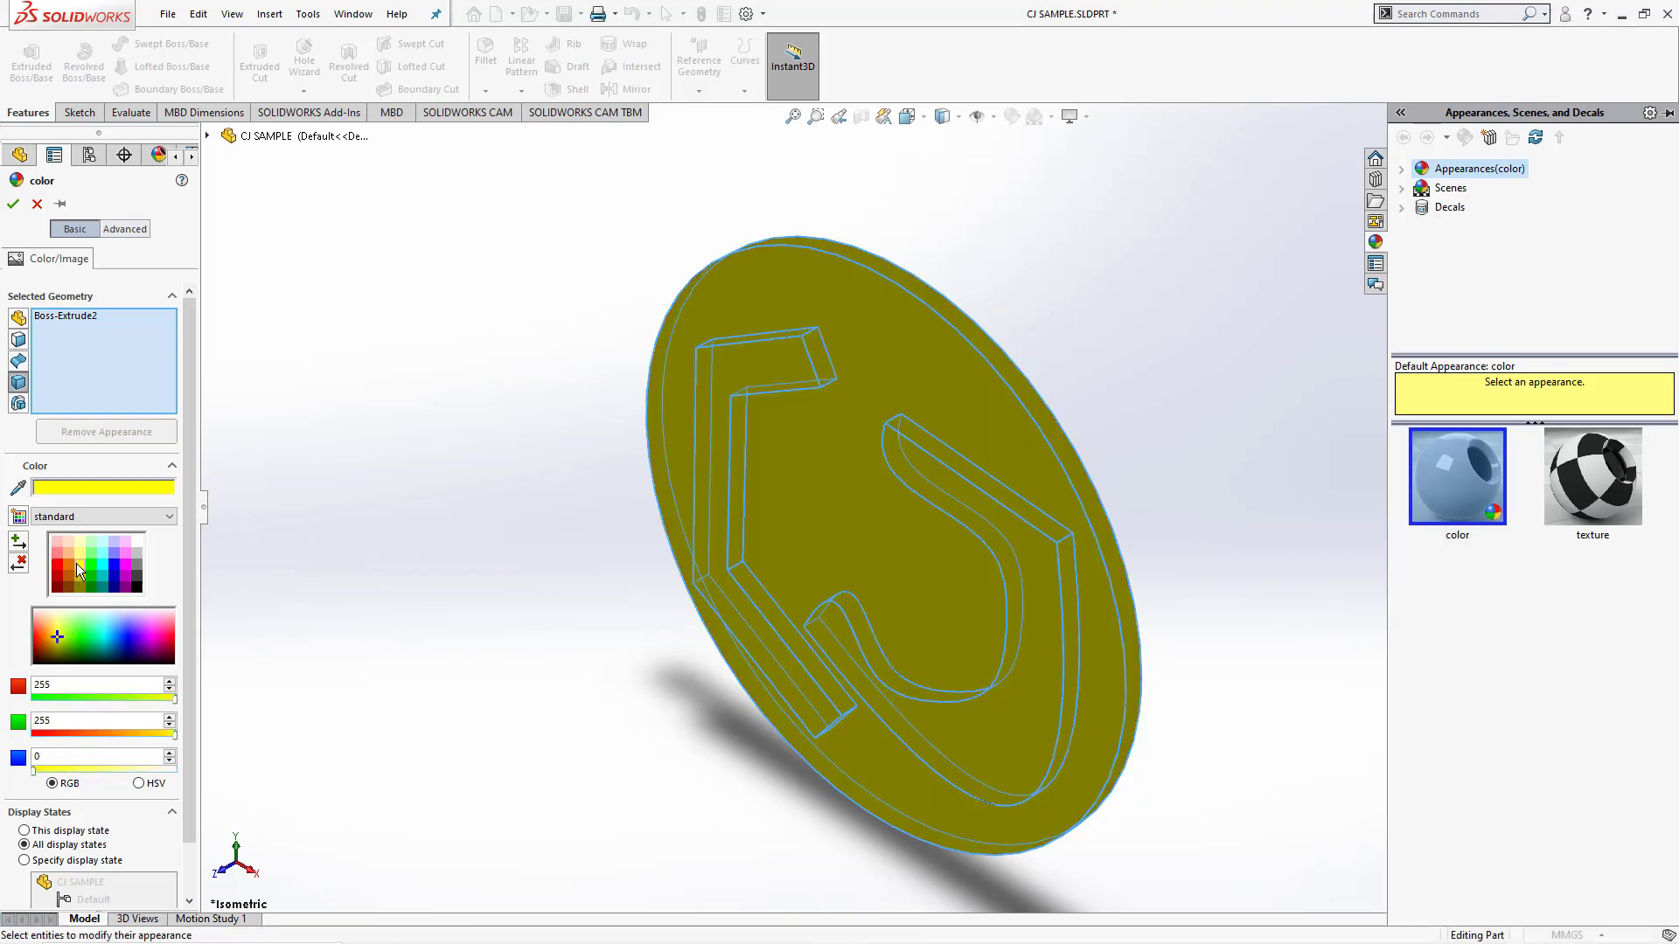
click(88, 563)
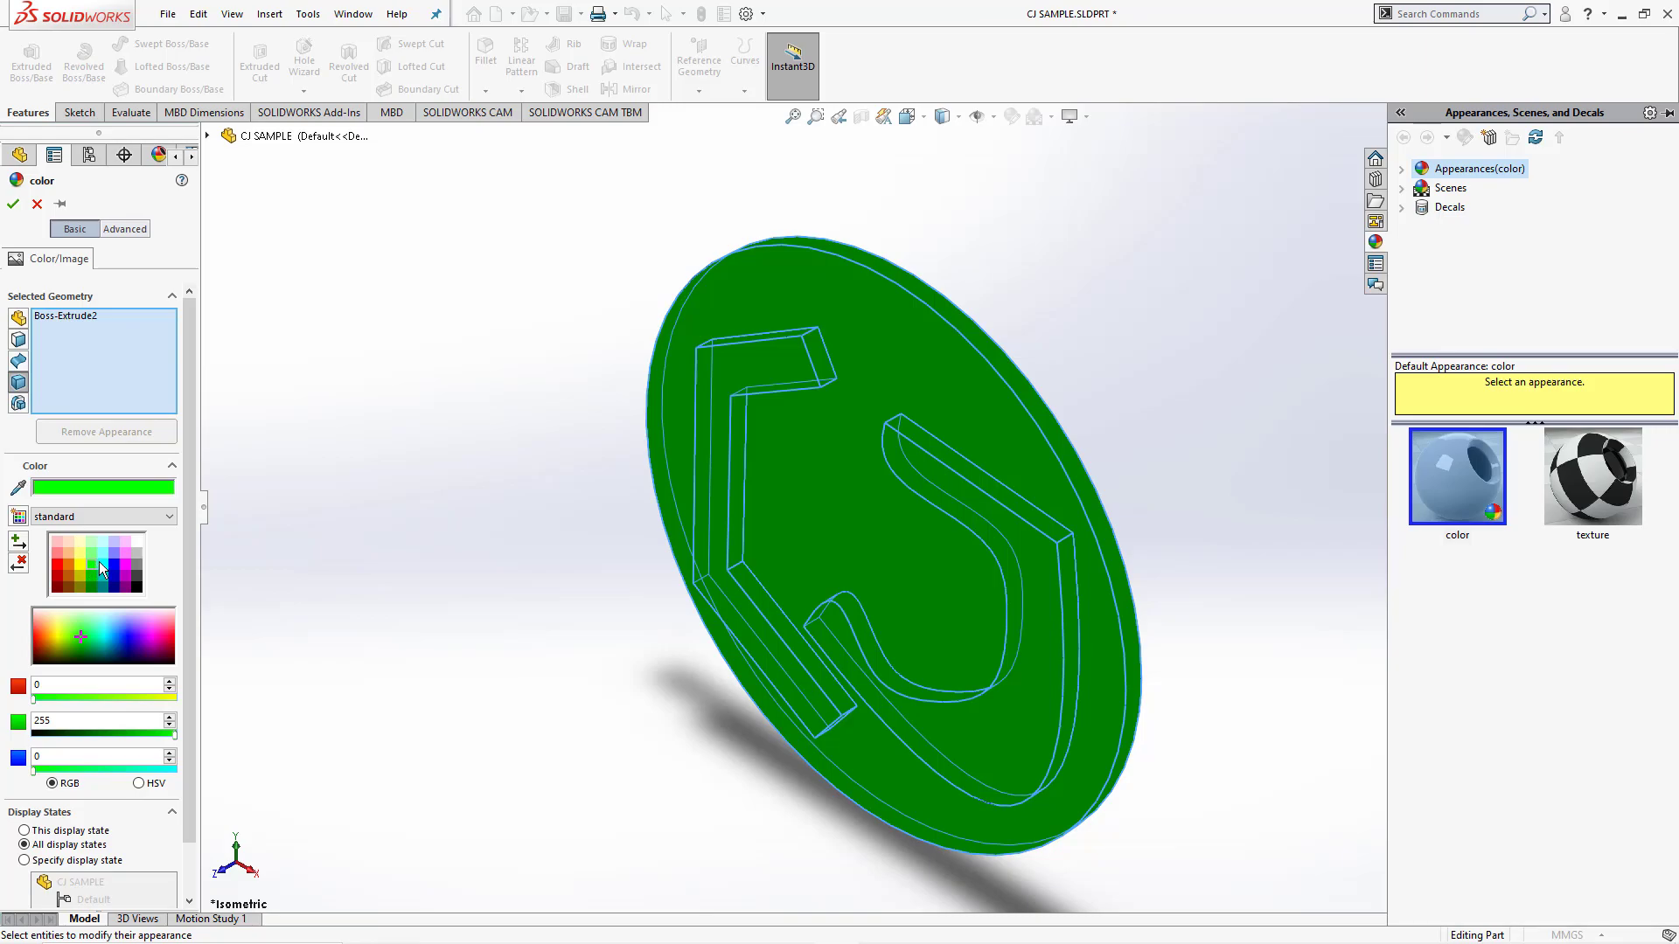
click(99, 562)
click(72, 564)
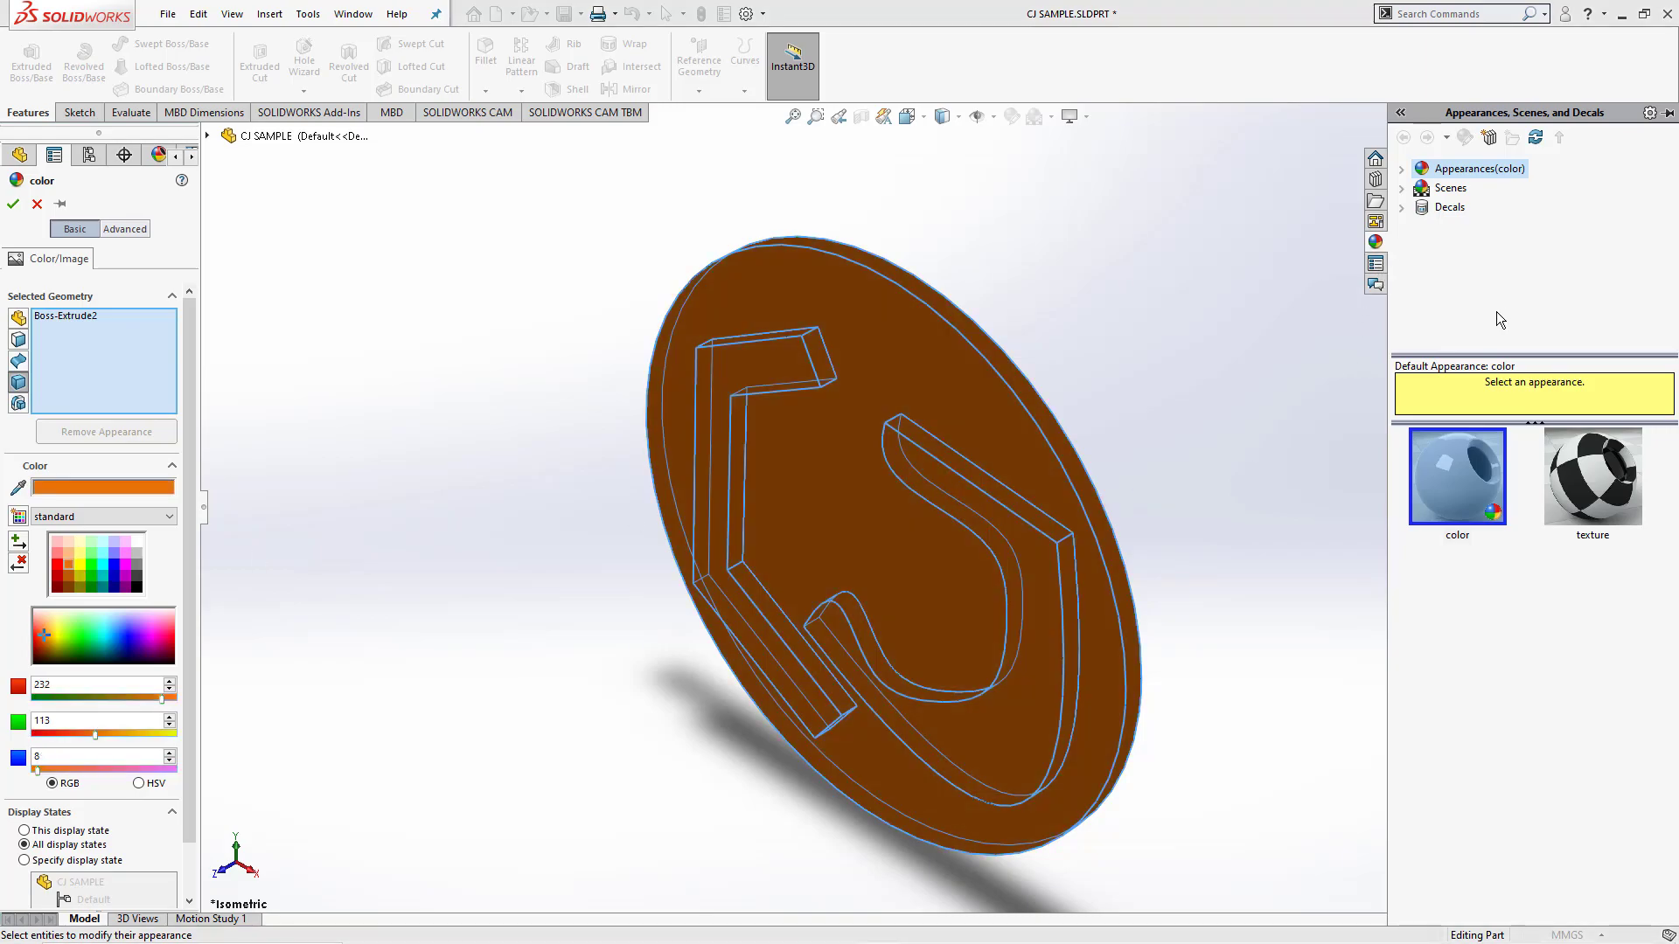
- Apply the clear glass appearance from Appearances > Glass > Gloss, then collapse the library
click(1405, 169)
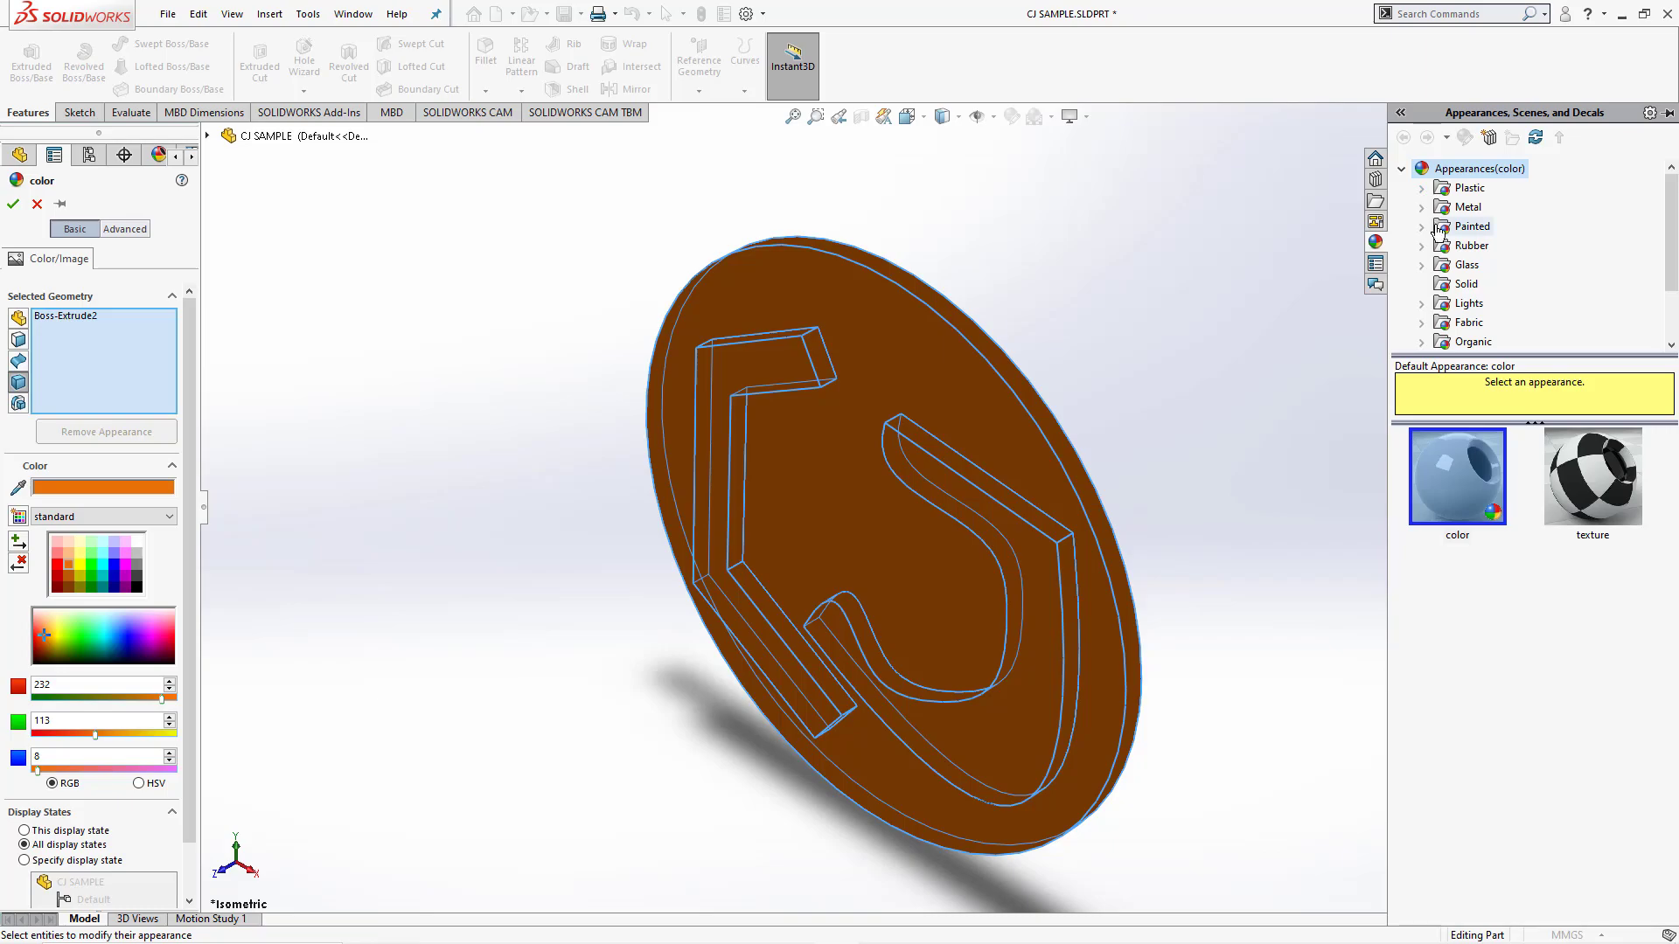
scroll(1427, 210, down, 3)
scroll(1430, 224, up, 2)
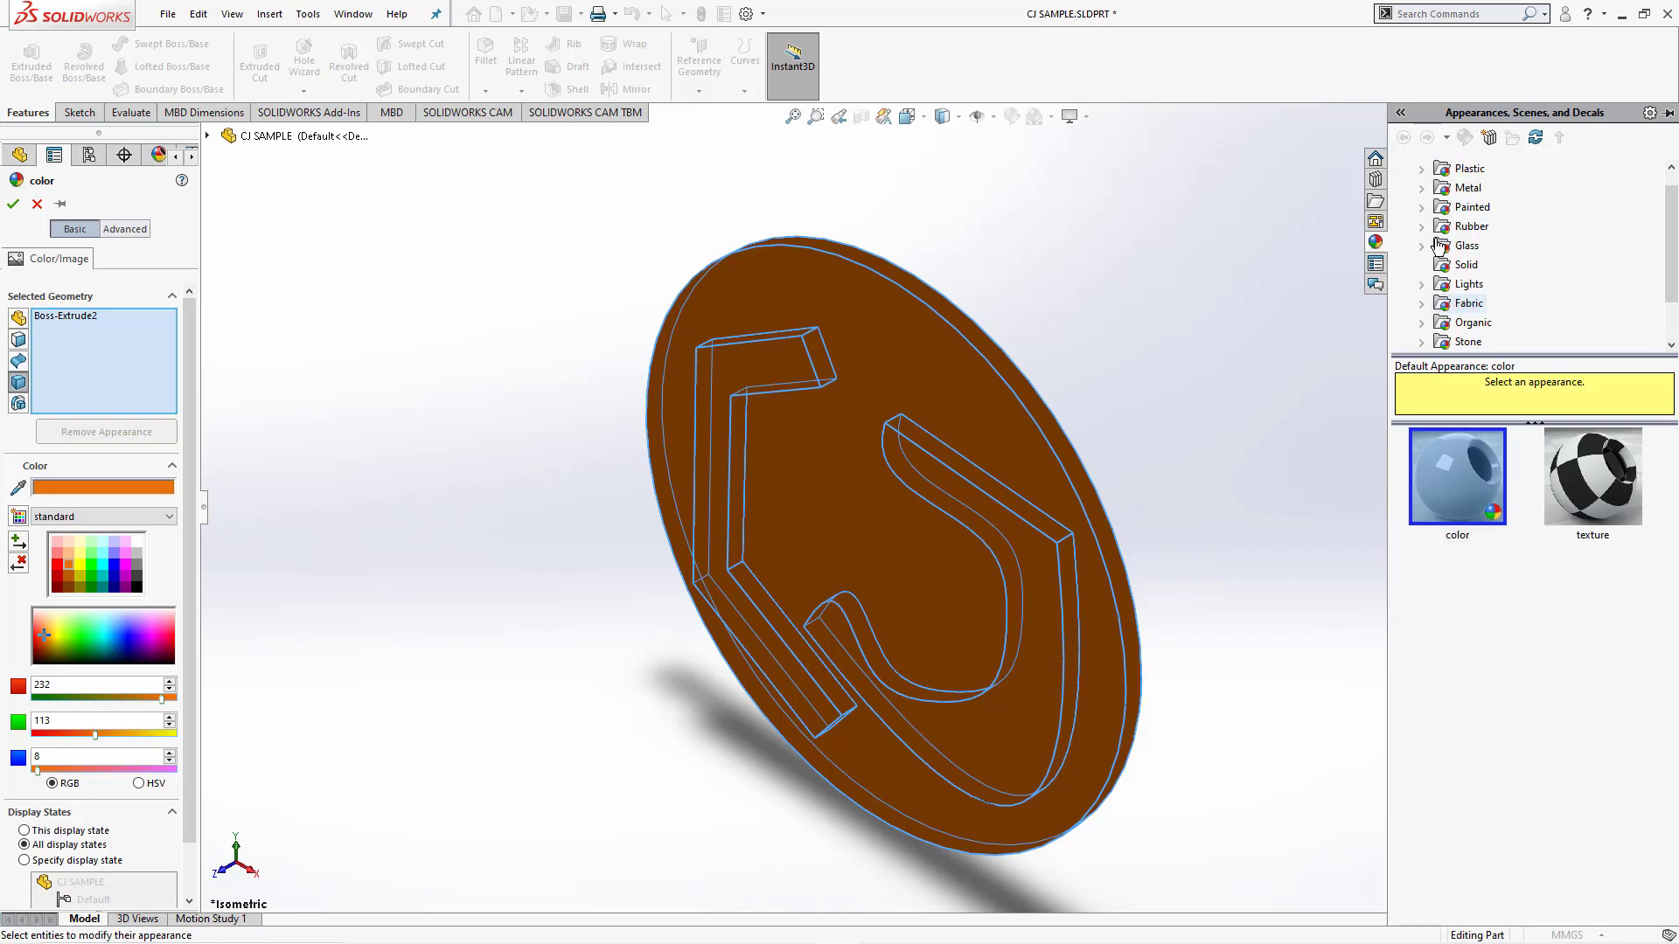
scroll(1434, 234, up, 1)
scroll(1438, 242, down, 3)
scroll(1439, 241, up, 3)
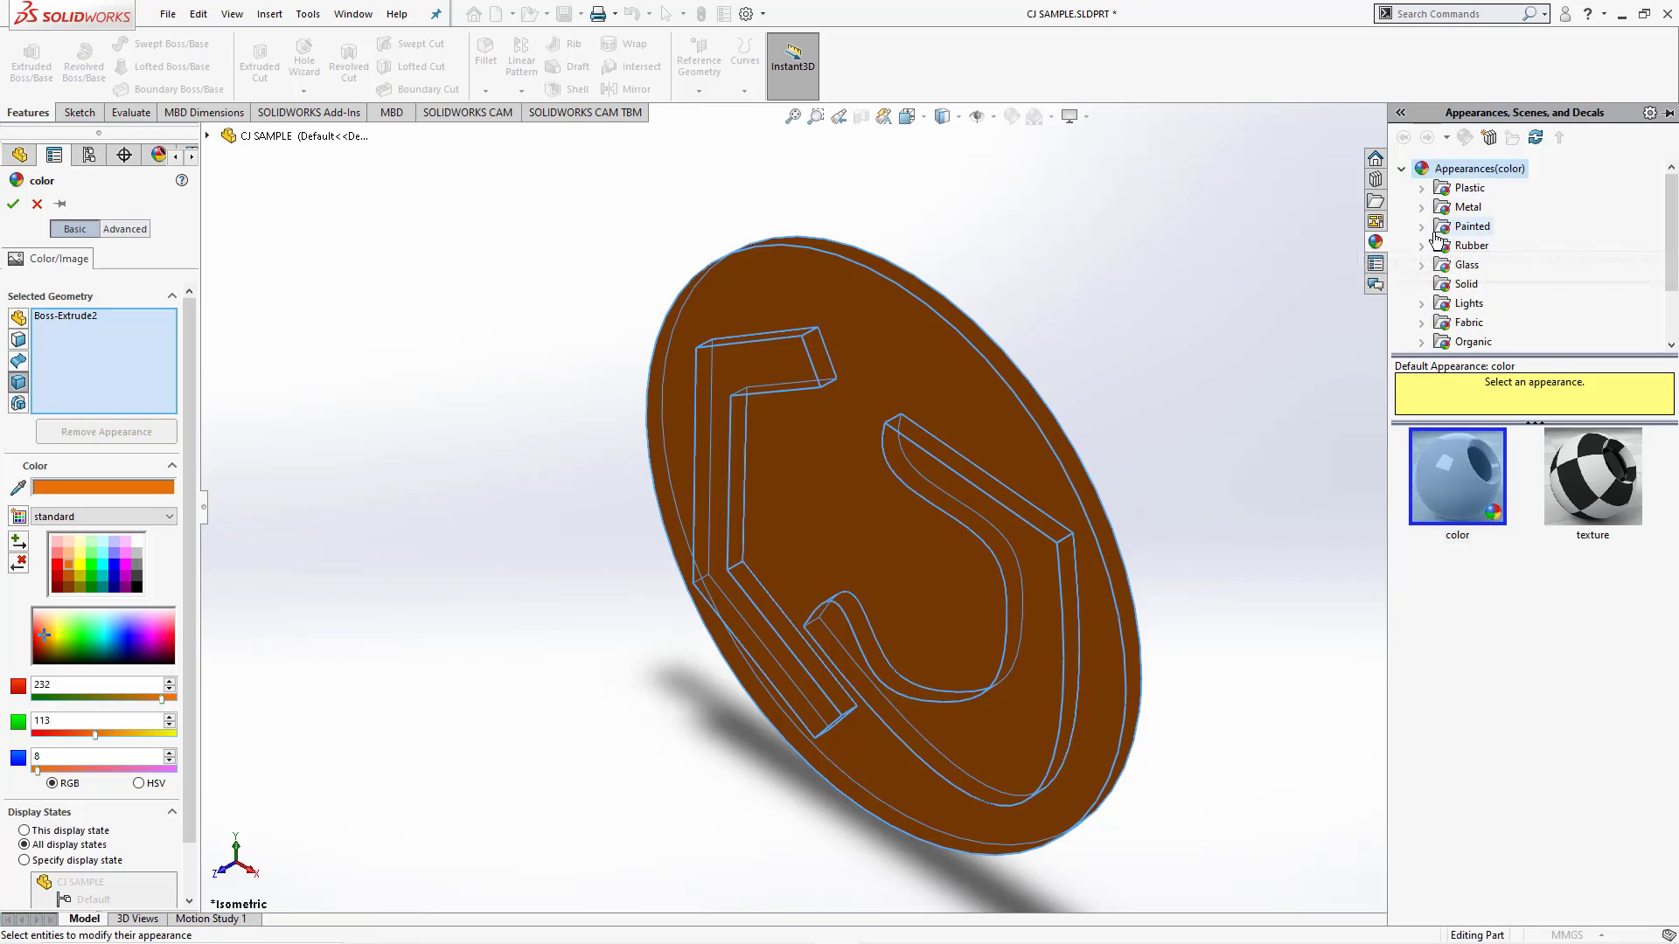
click(1423, 265)
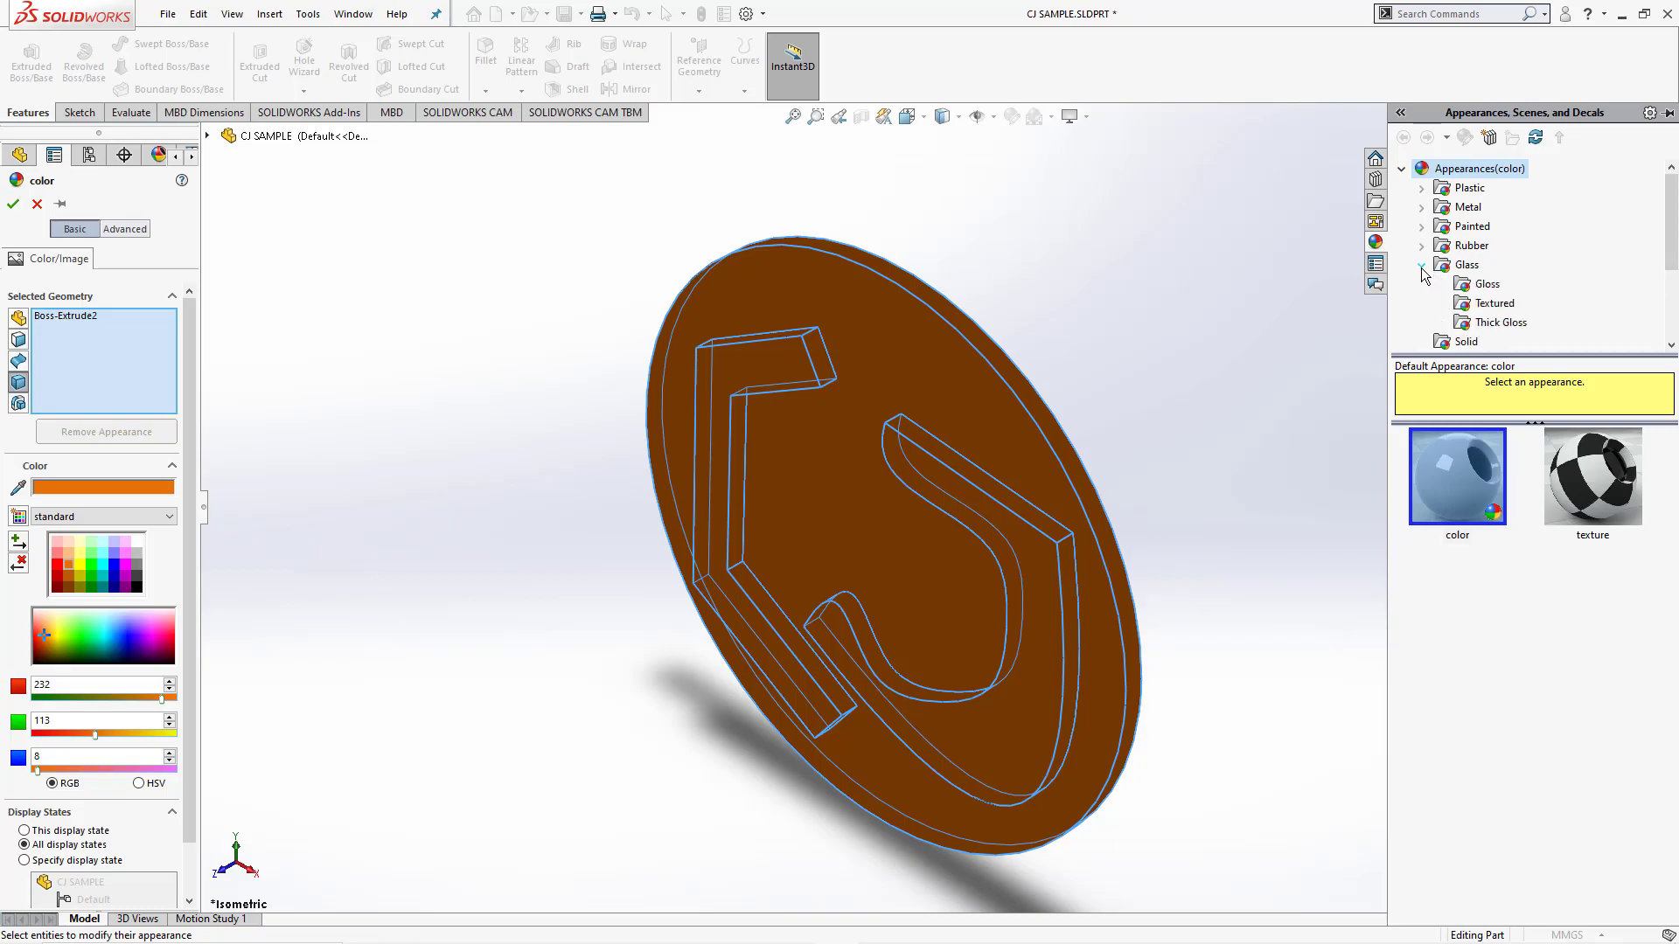
click(1487, 285)
click(1481, 493)
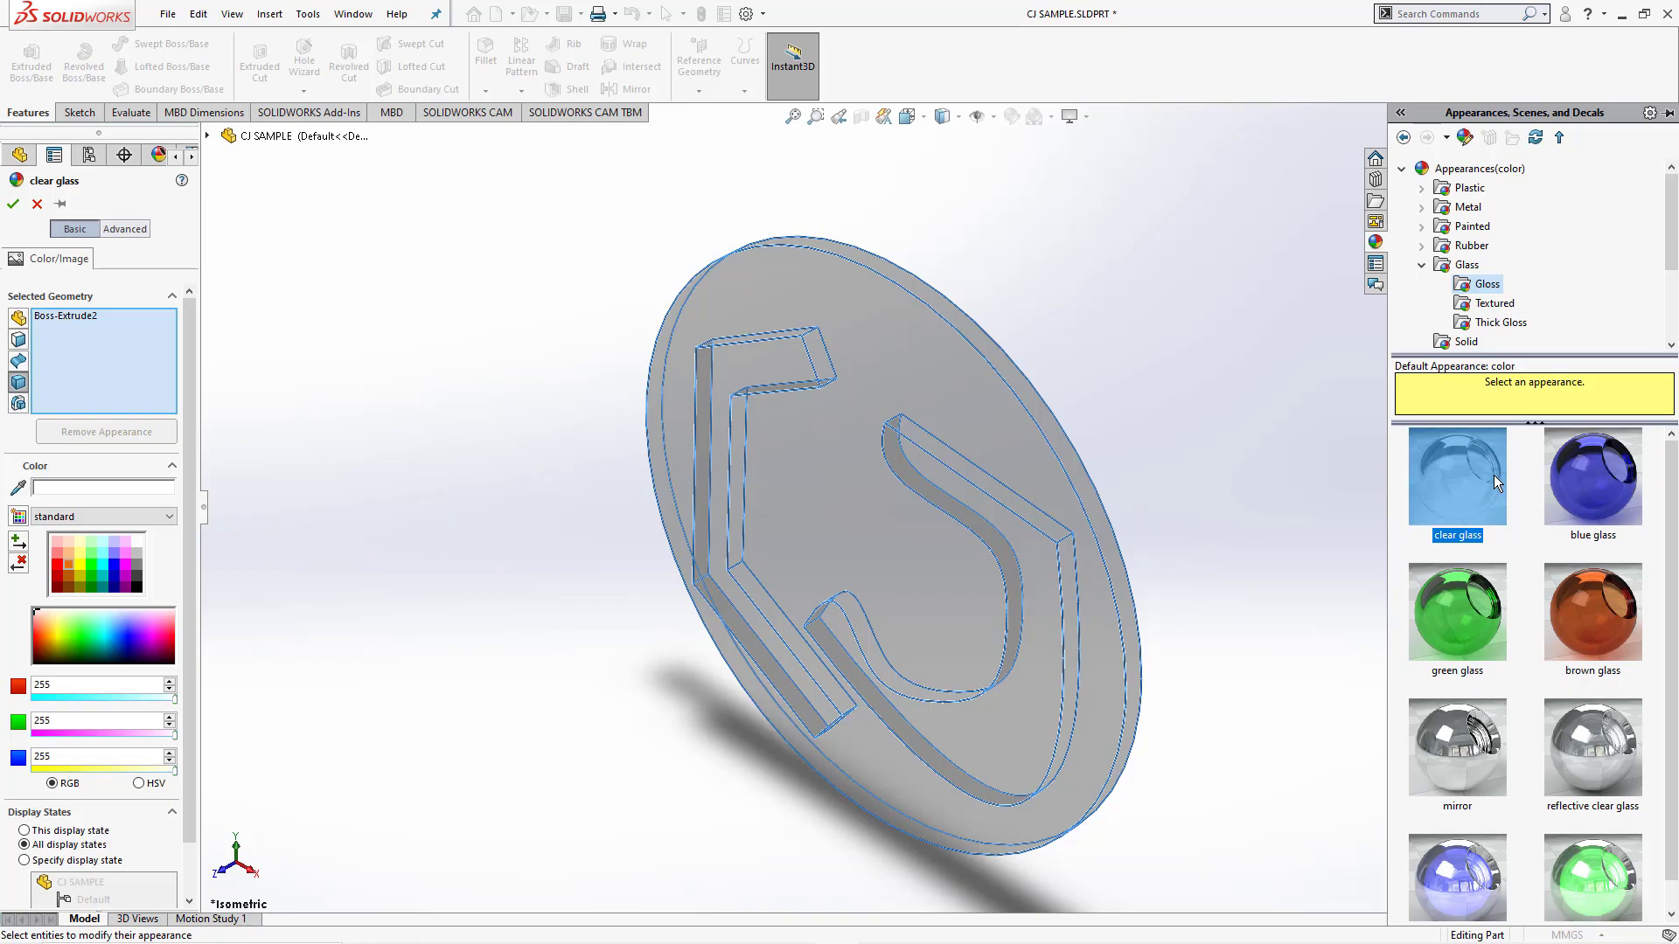
click(1422, 265)
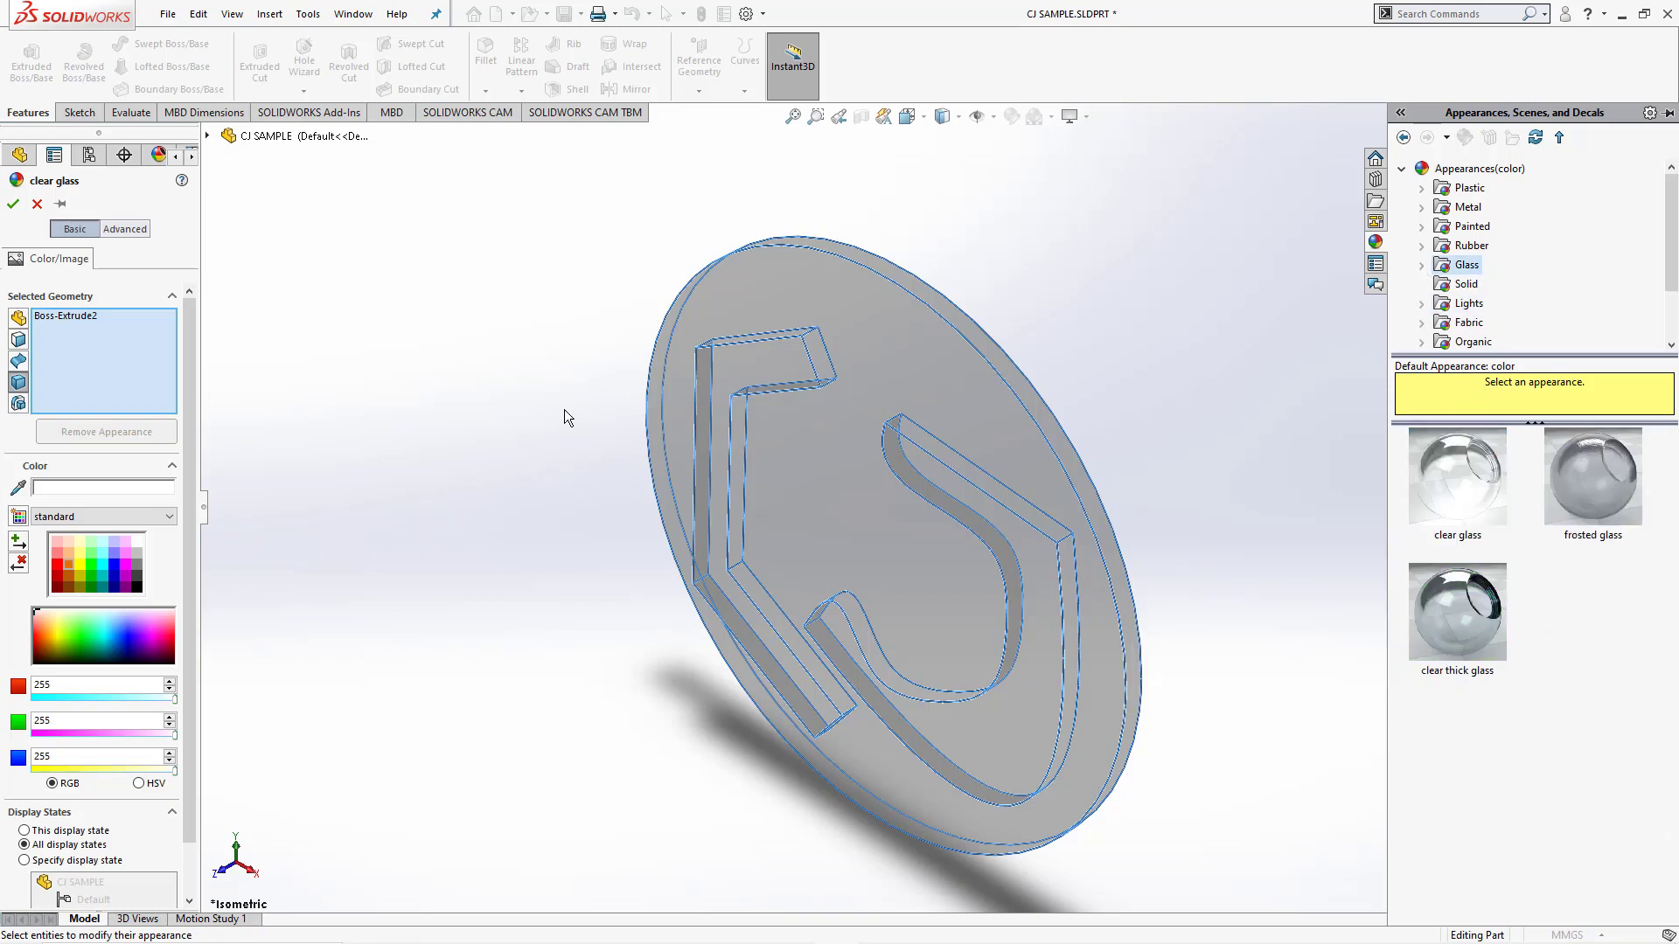
scroll(1424, 267, down, 1)
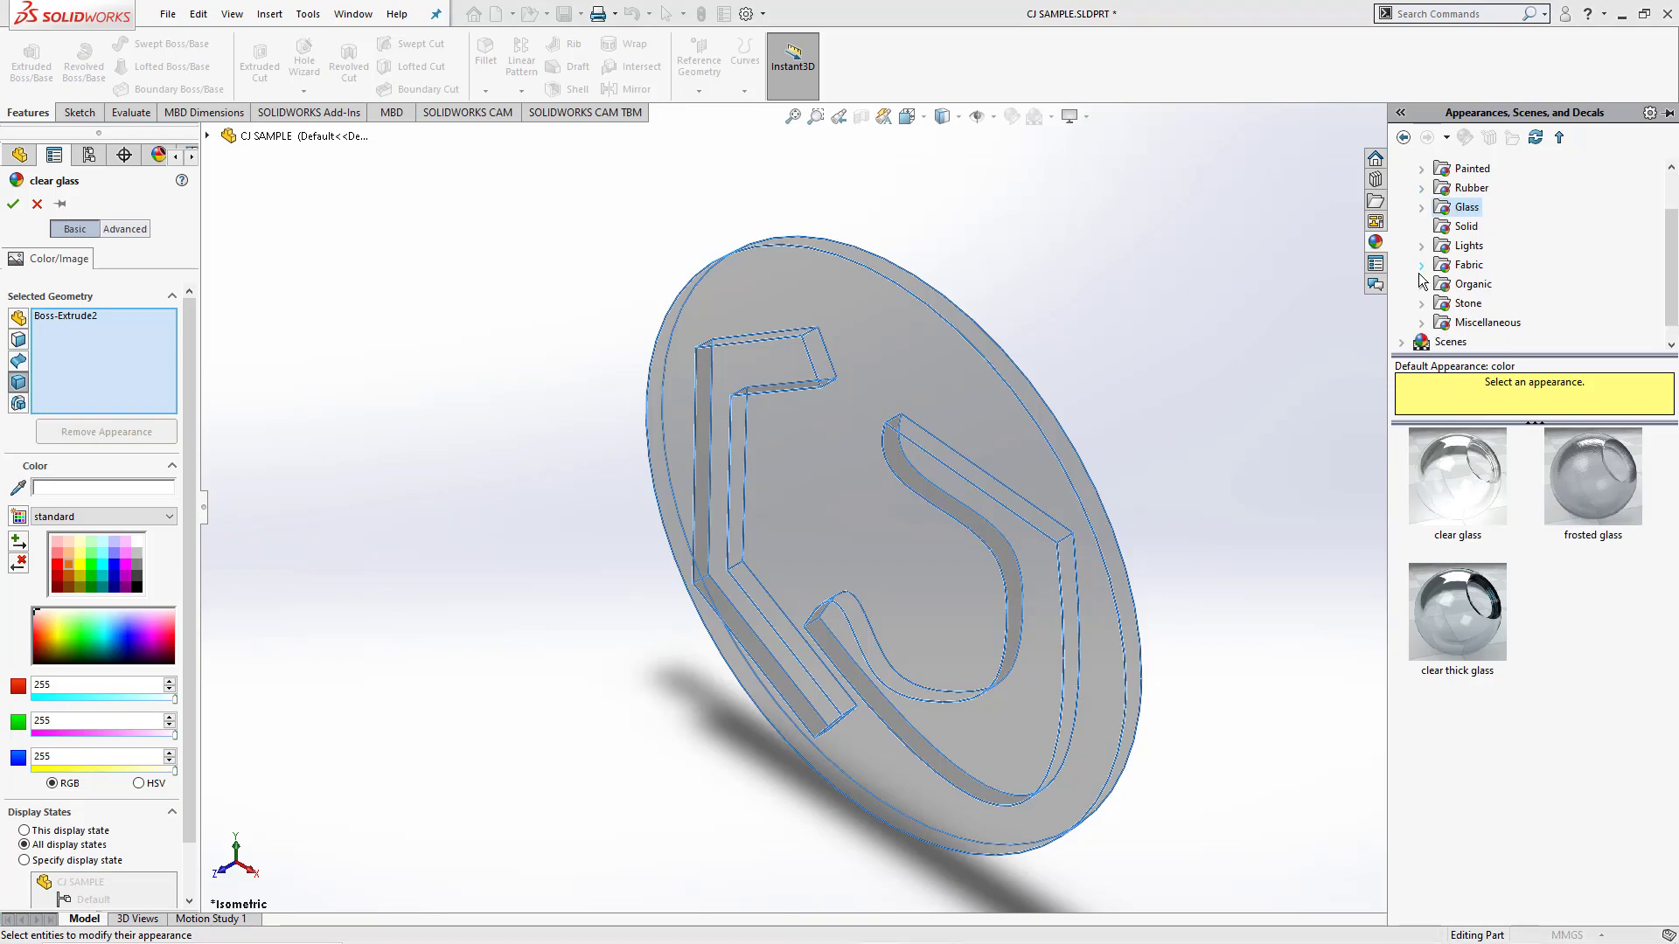
scroll(1410, 250, up, 1)
click(1404, 169)
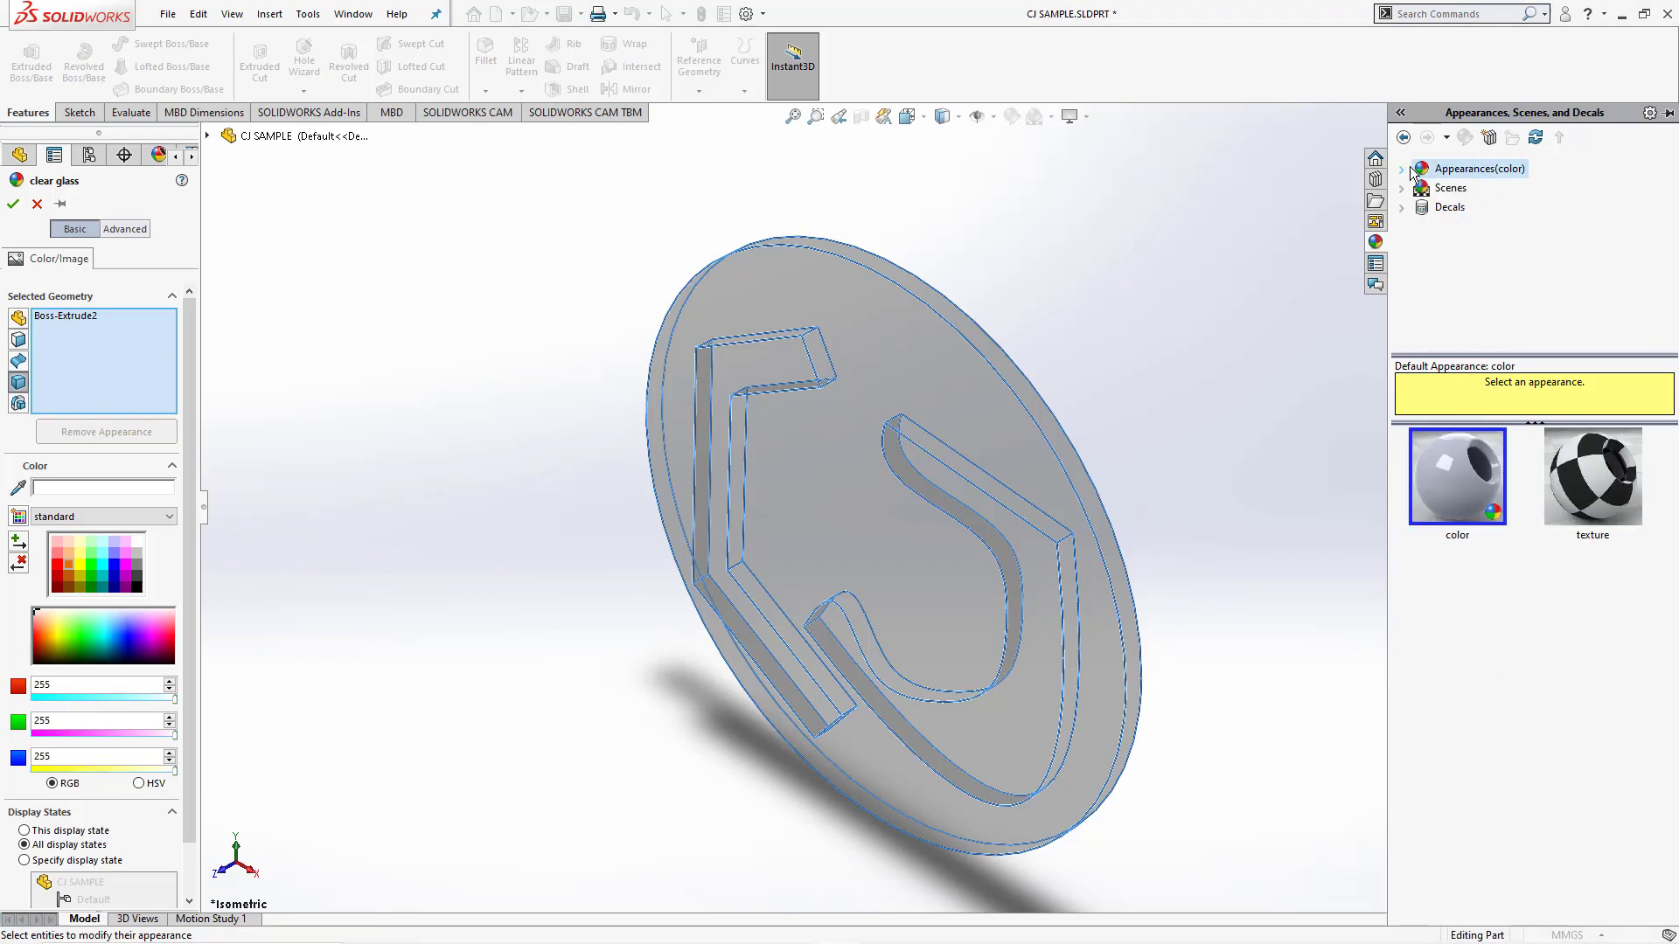
- Apply the checkered texture to the disc and tint it red after trying green
click(1584, 505)
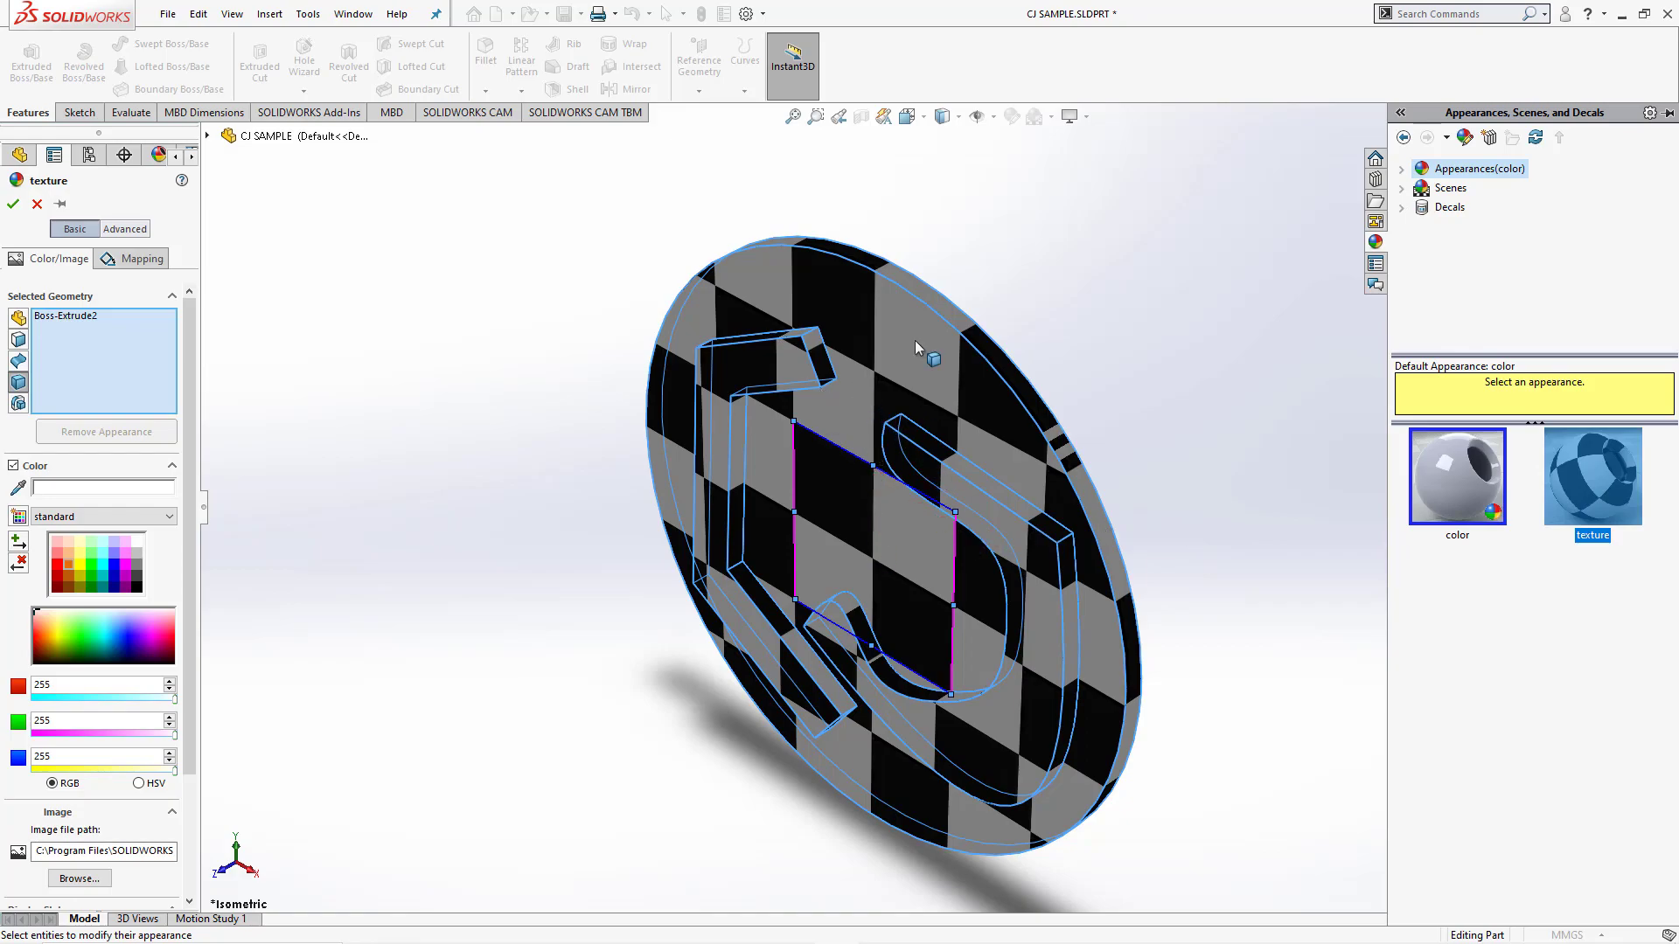
click(90, 564)
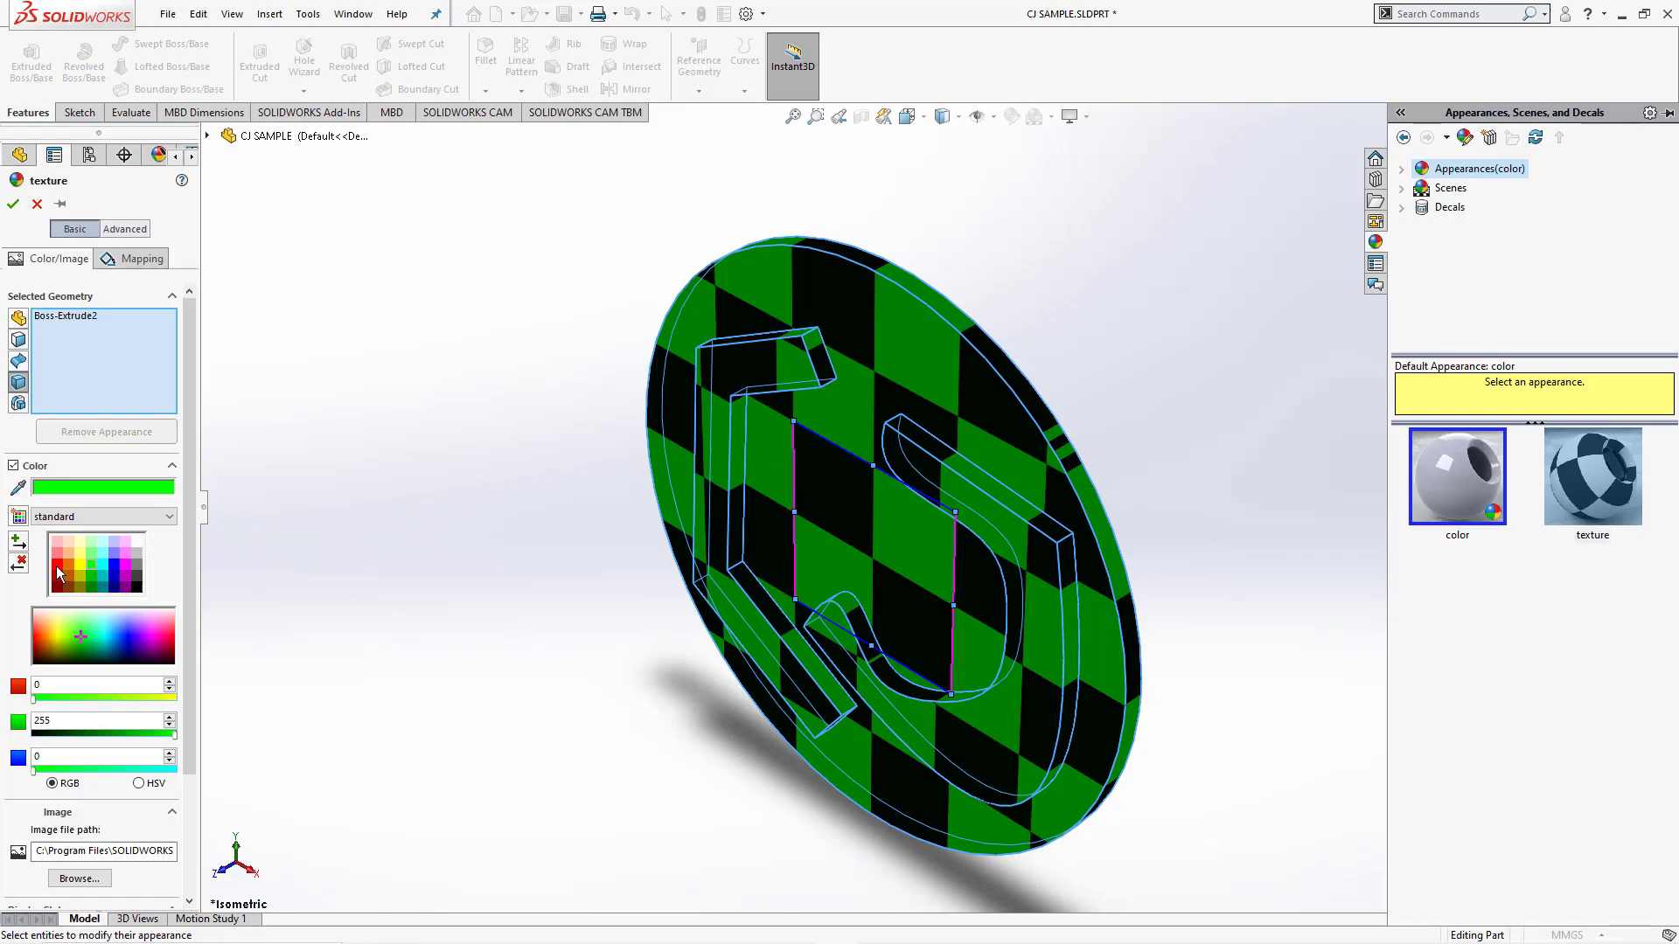
click(57, 564)
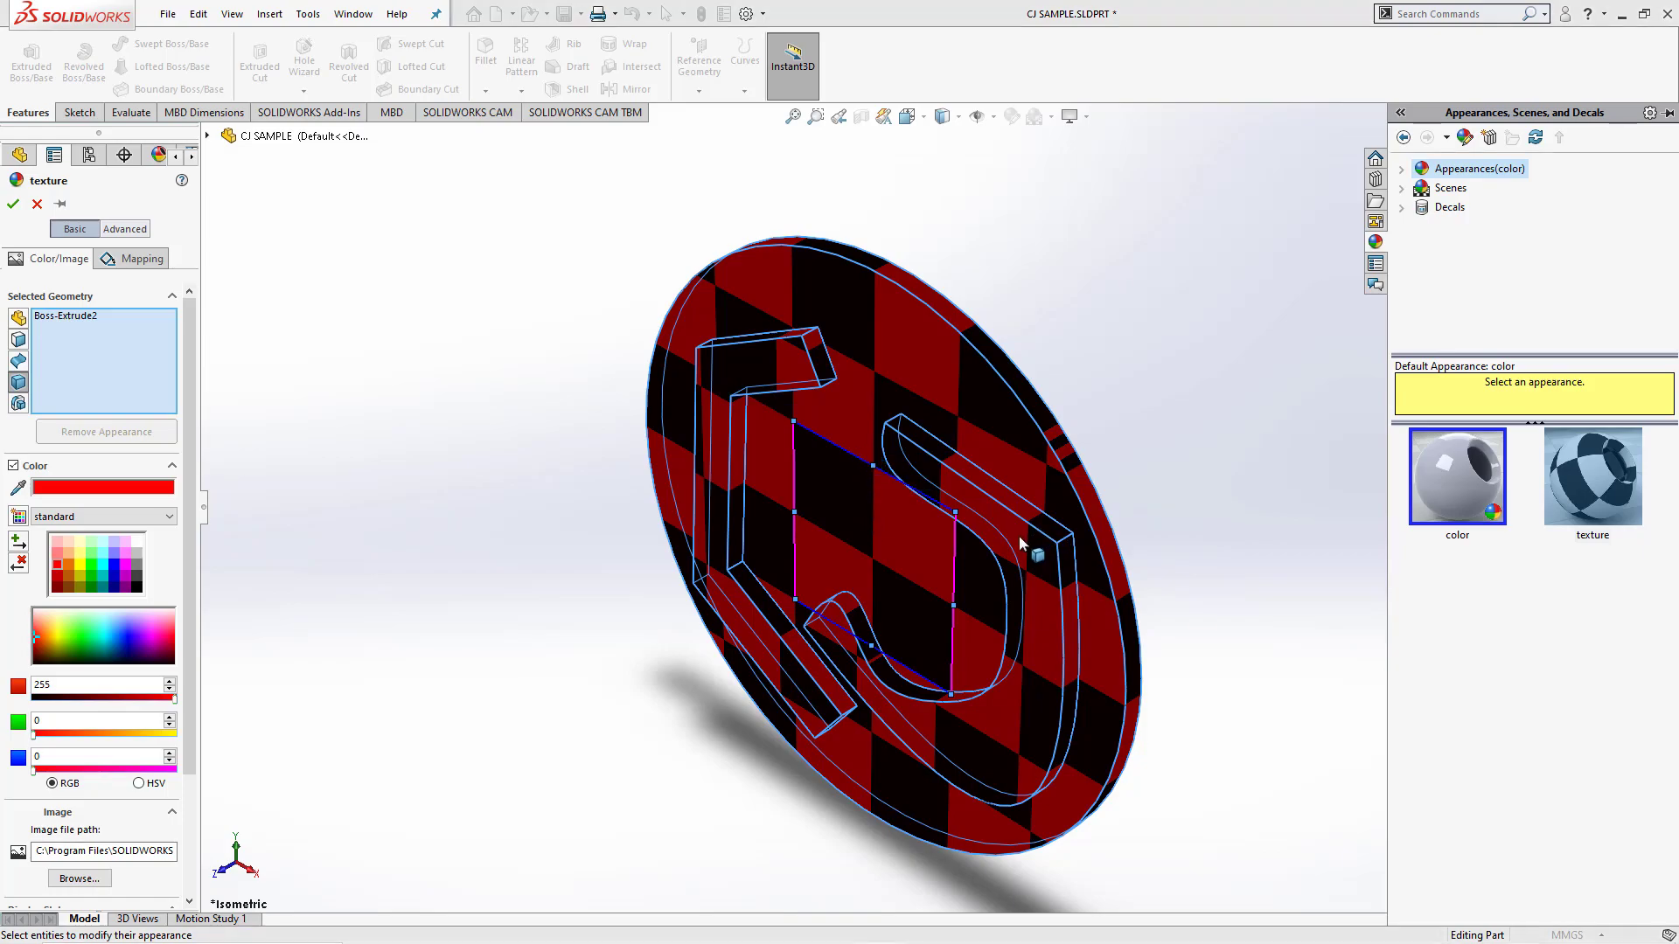
- Apply the polished gold appearance from Appearances > Metal > Gold to the disc
click(1402, 170)
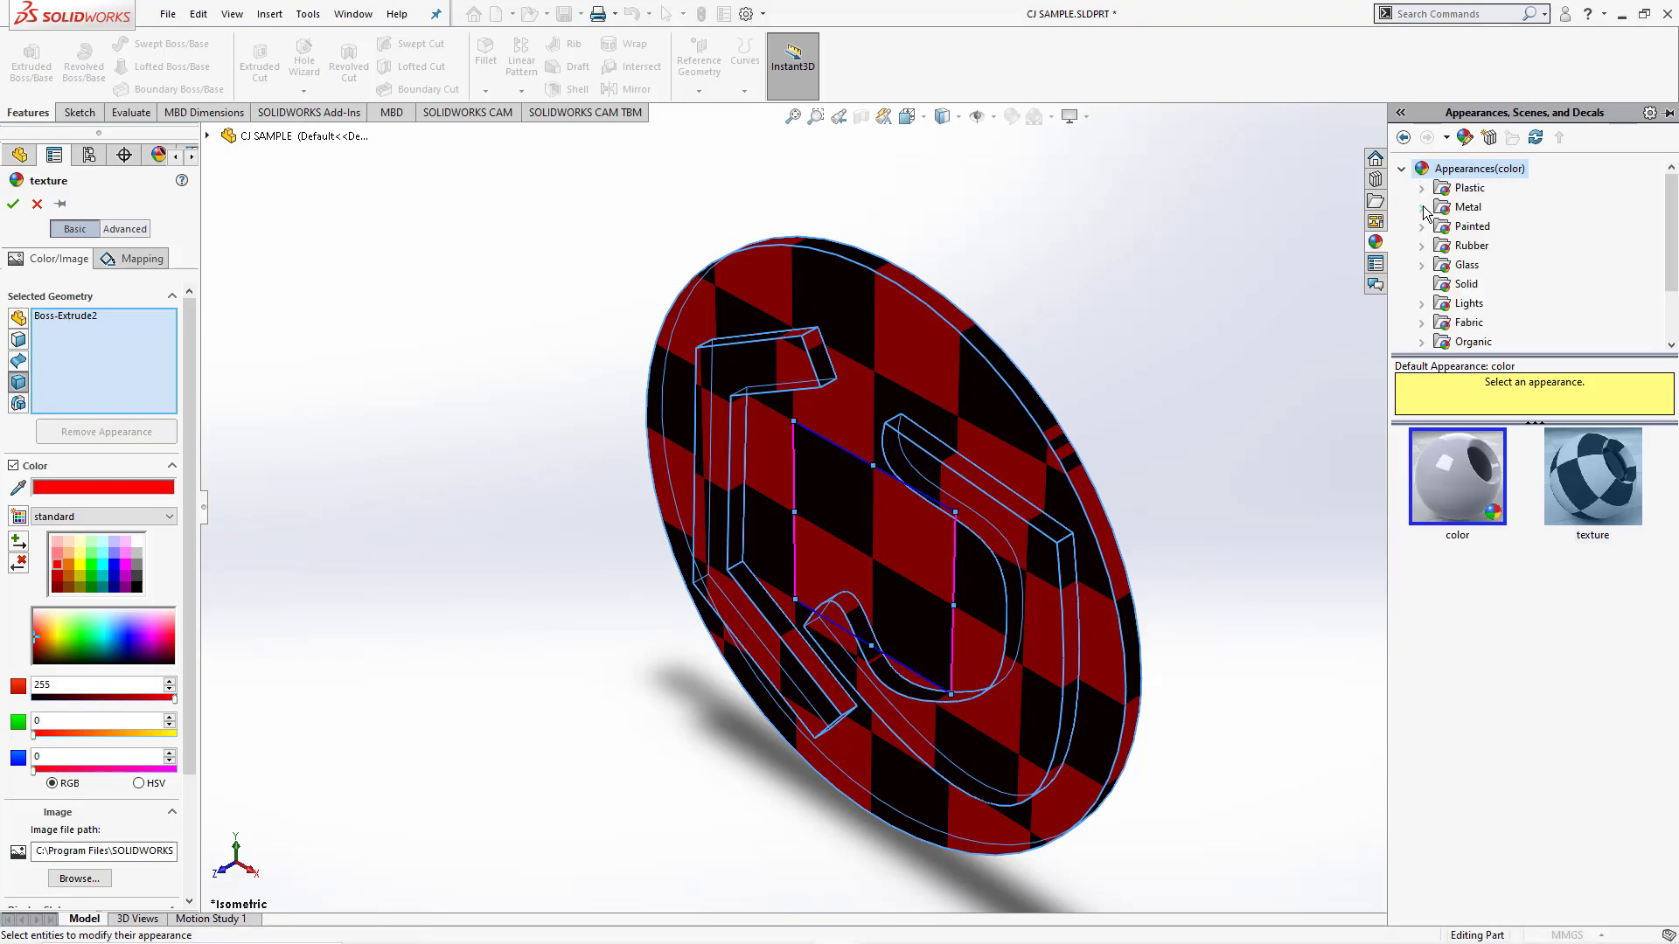
click(1421, 209)
scroll(1496, 216, down, 1)
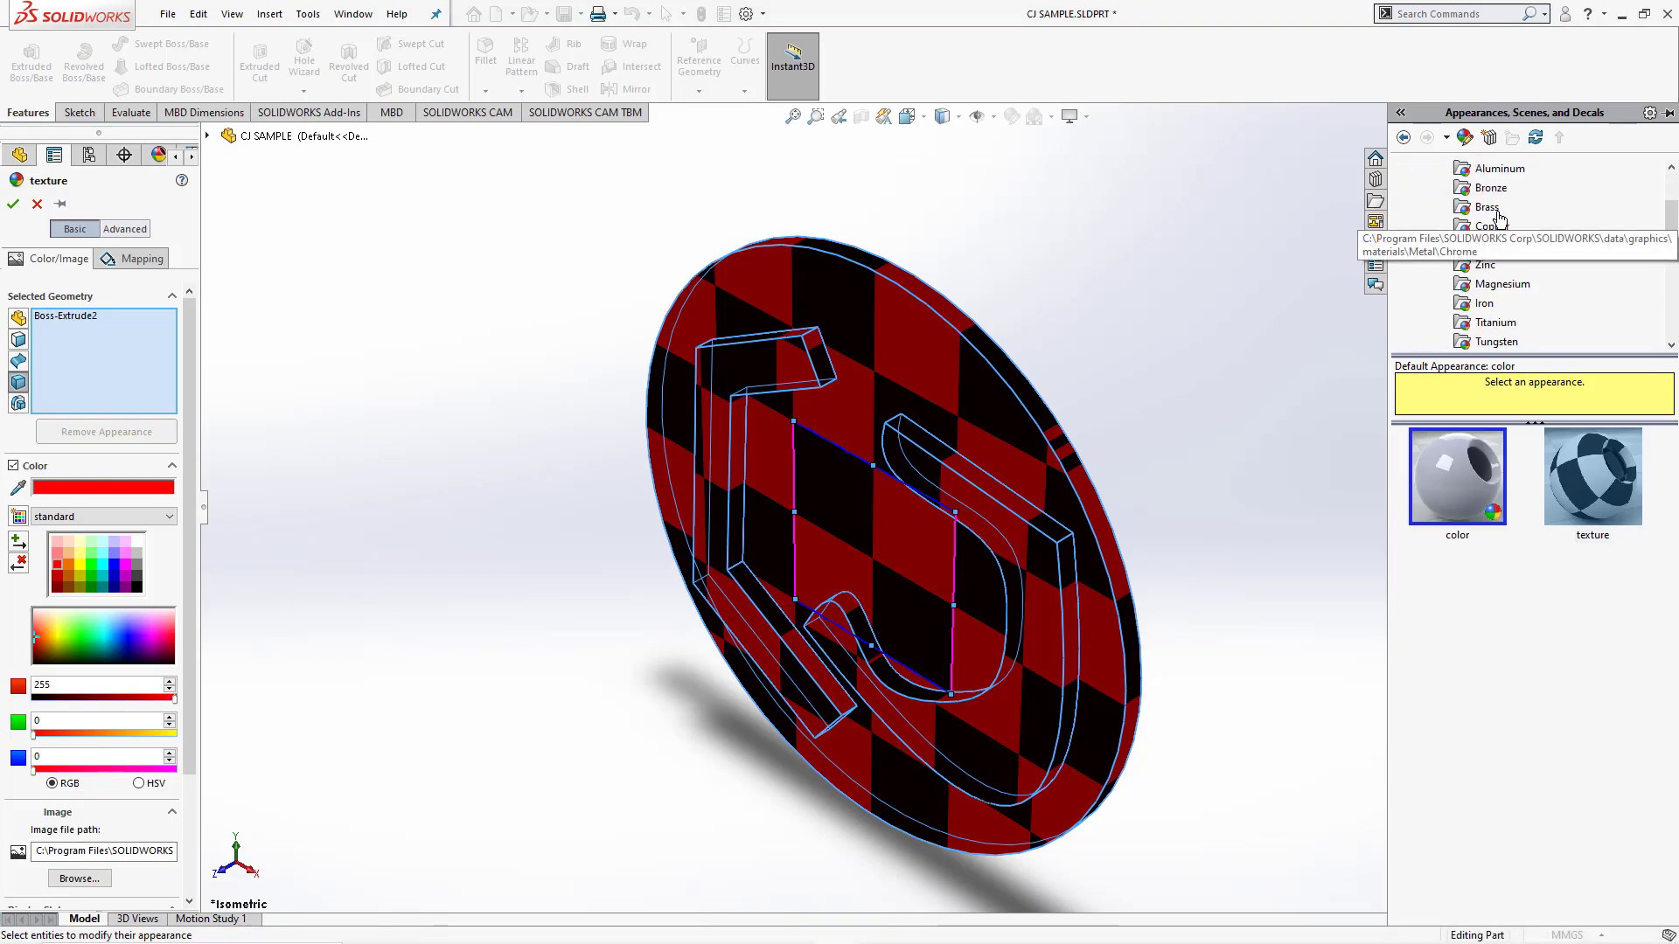
scroll(1497, 217, down, 1)
scroll(1497, 216, down, 1)
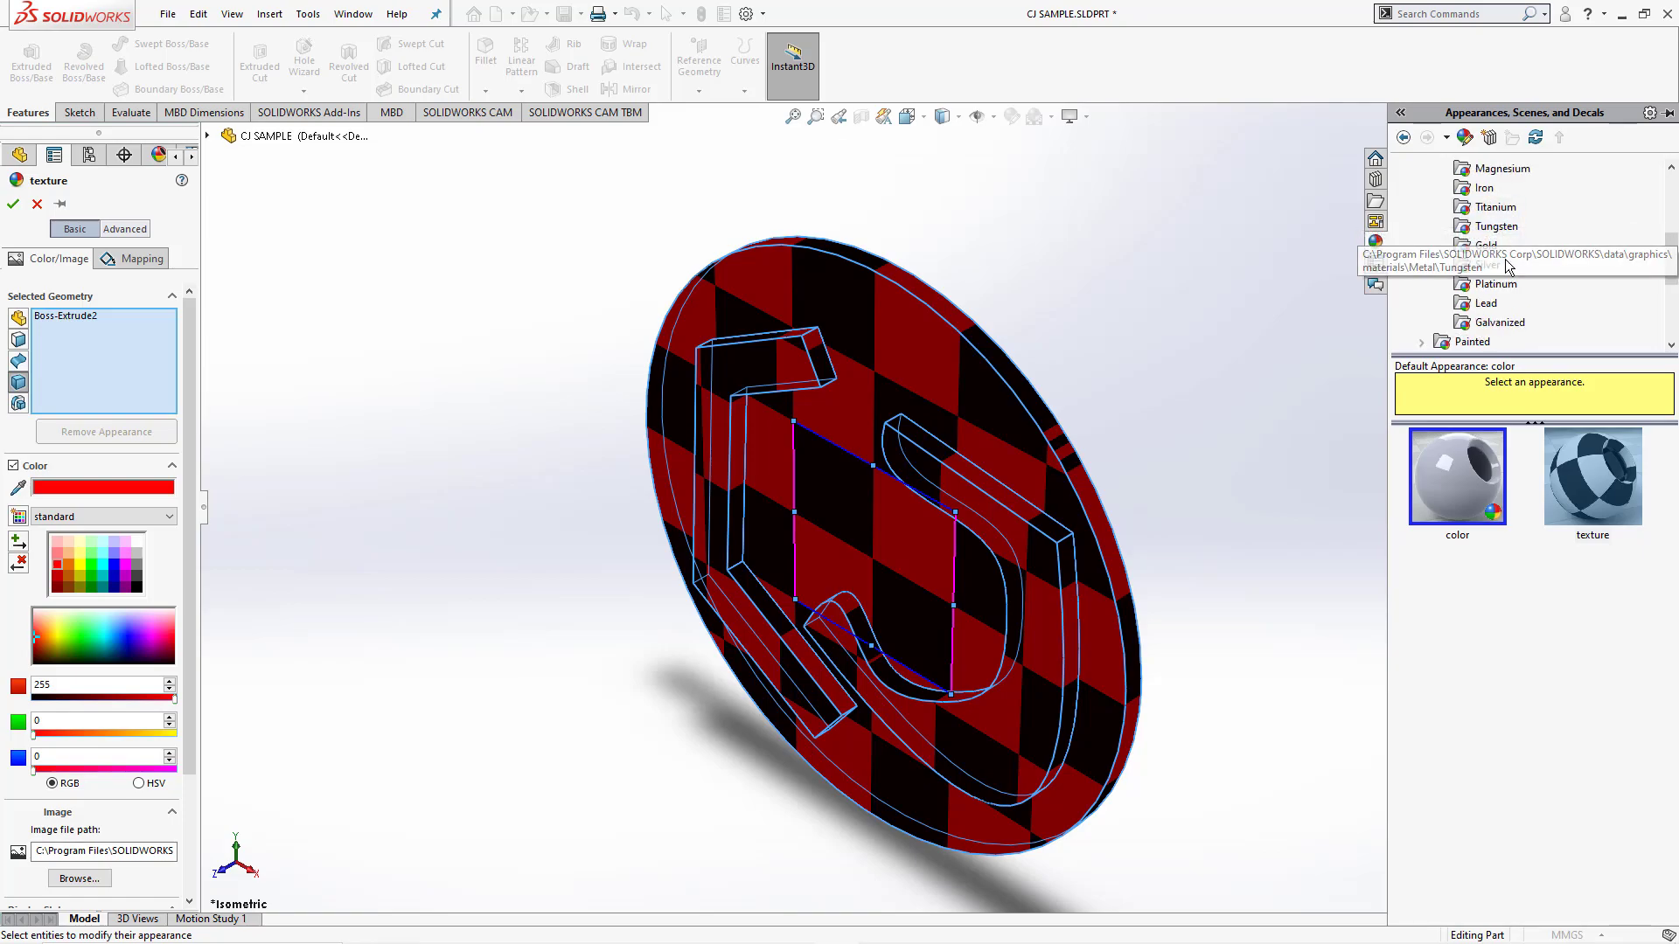
click(1490, 251)
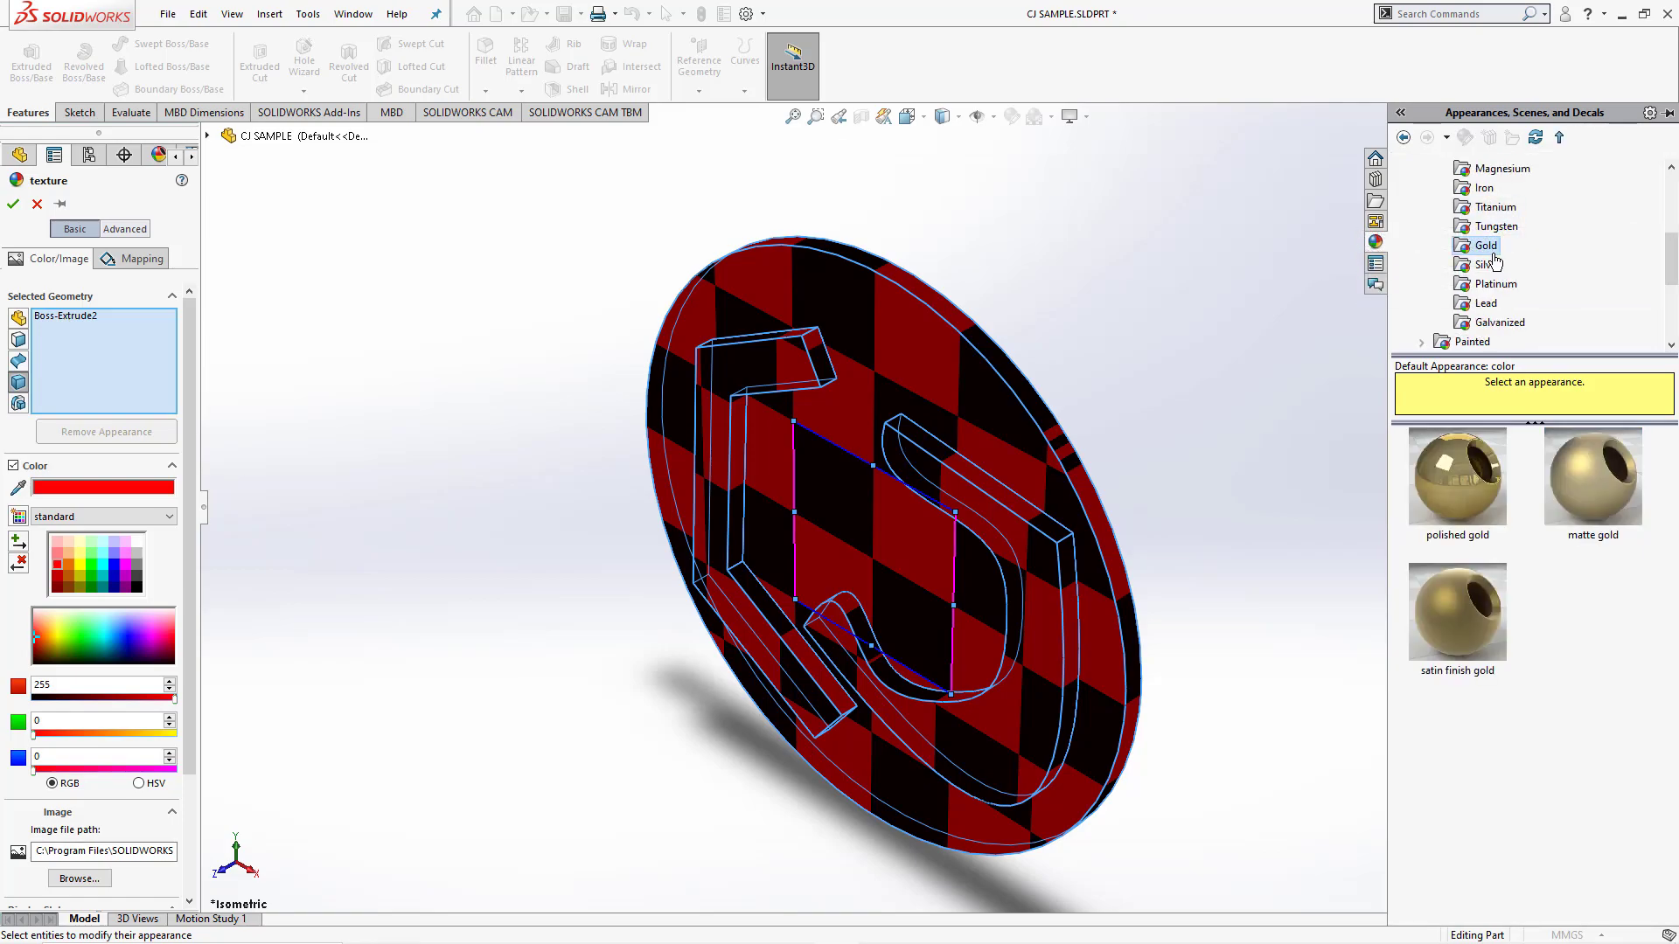
click(1470, 494)
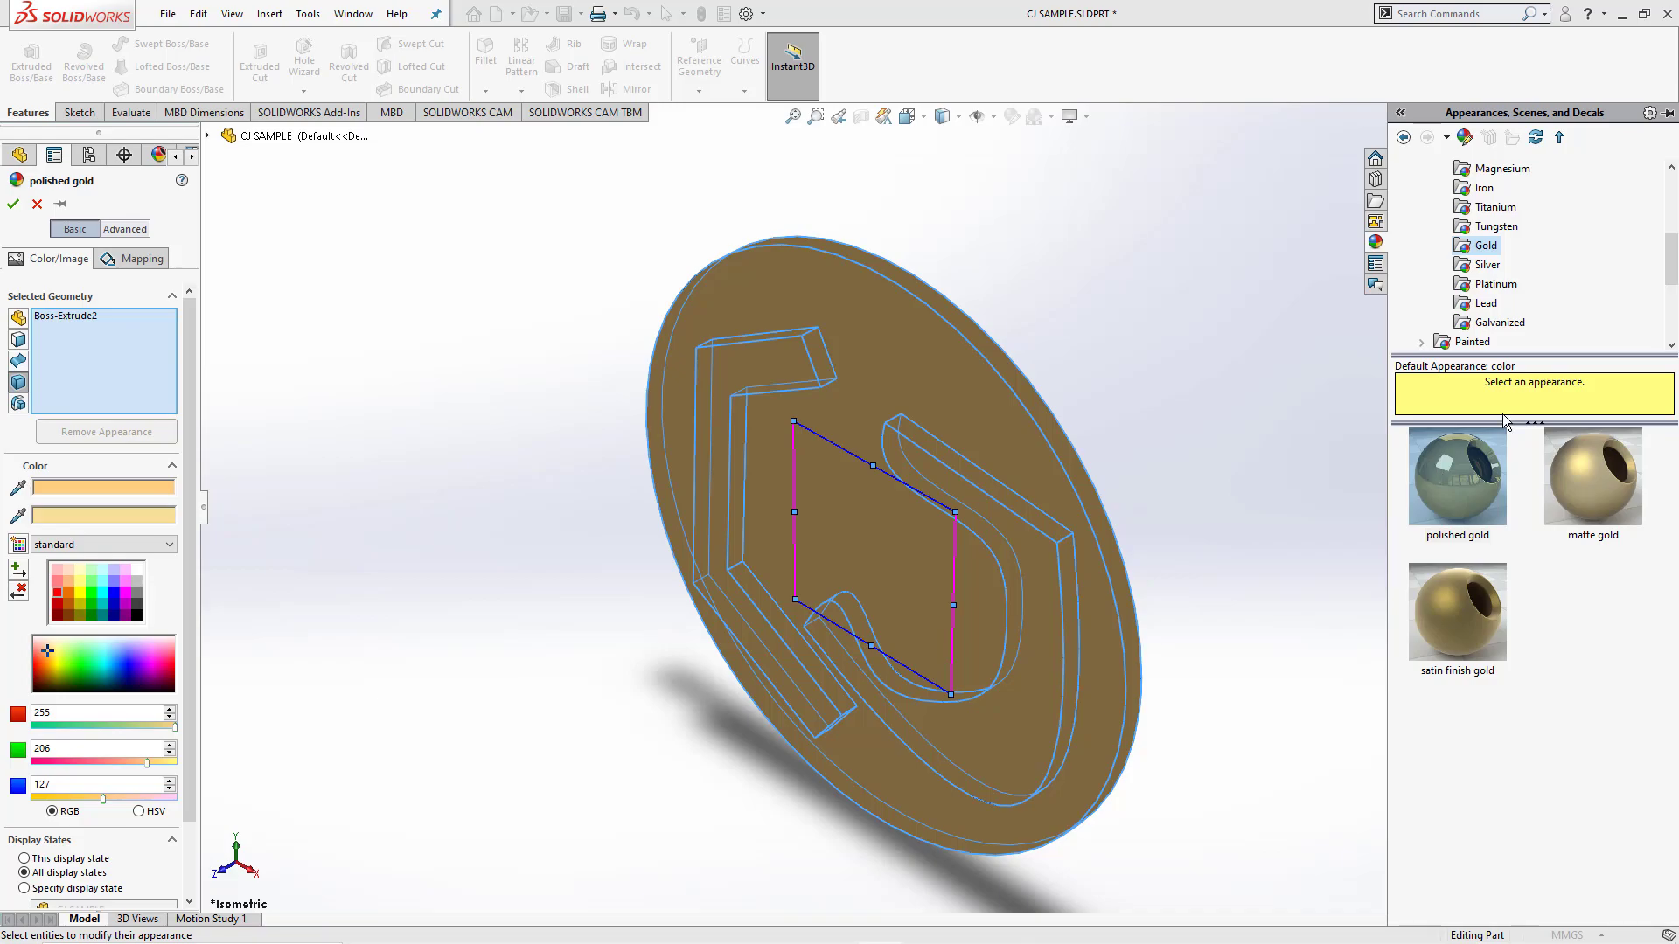
click(1084, 115)
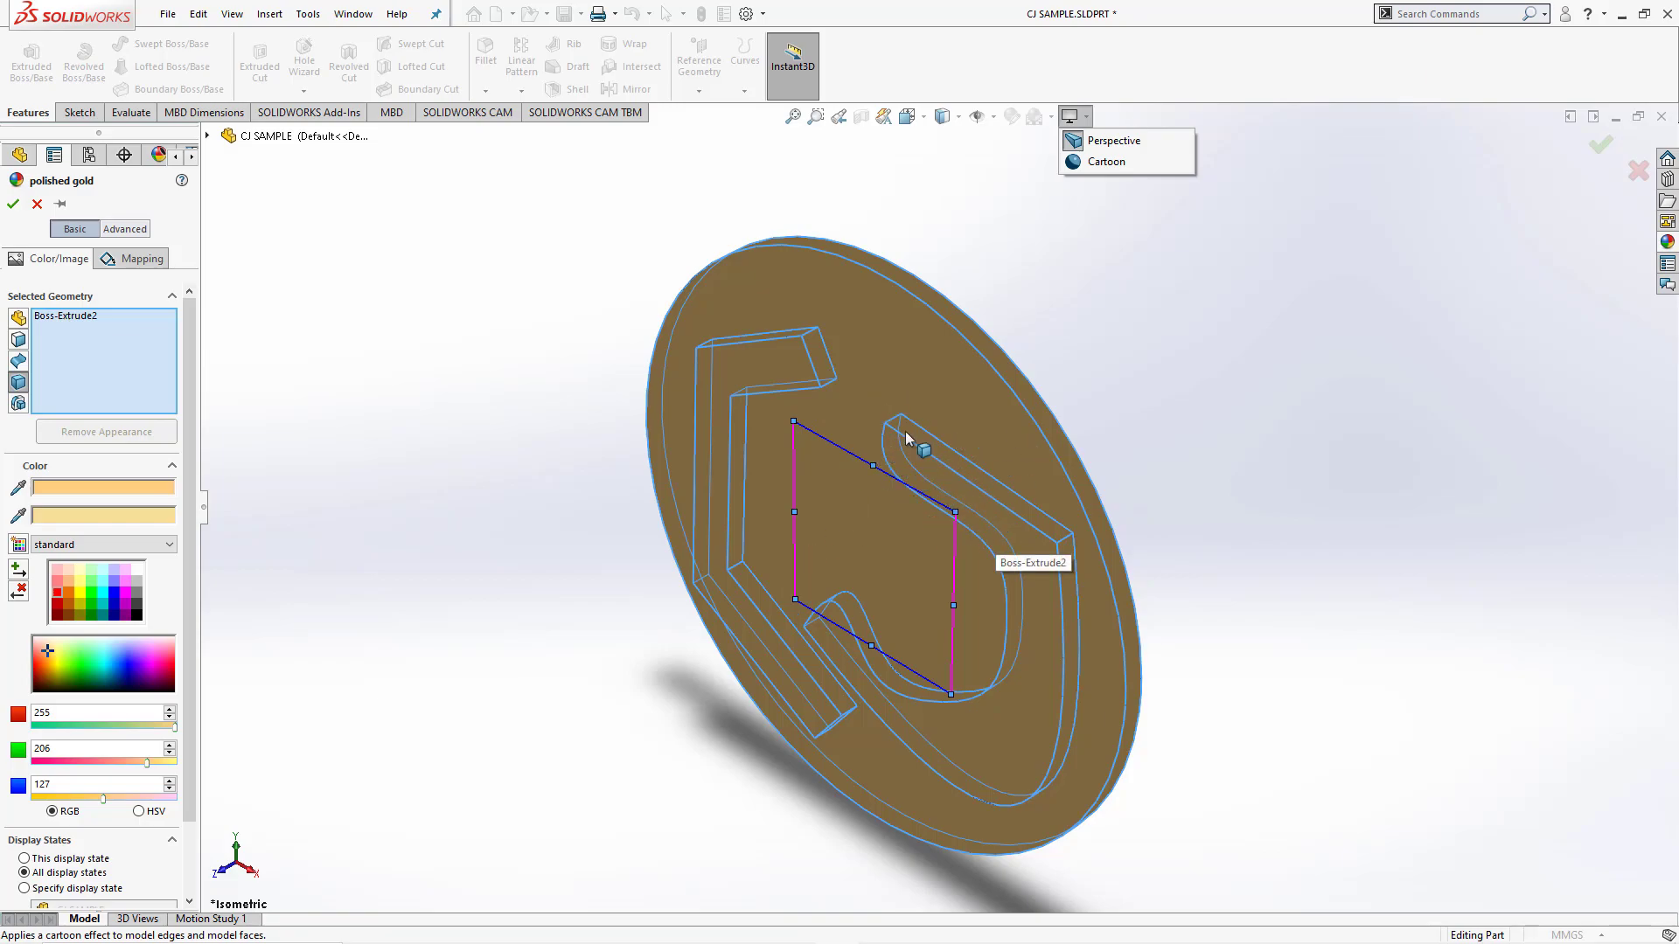
click(1060, 486)
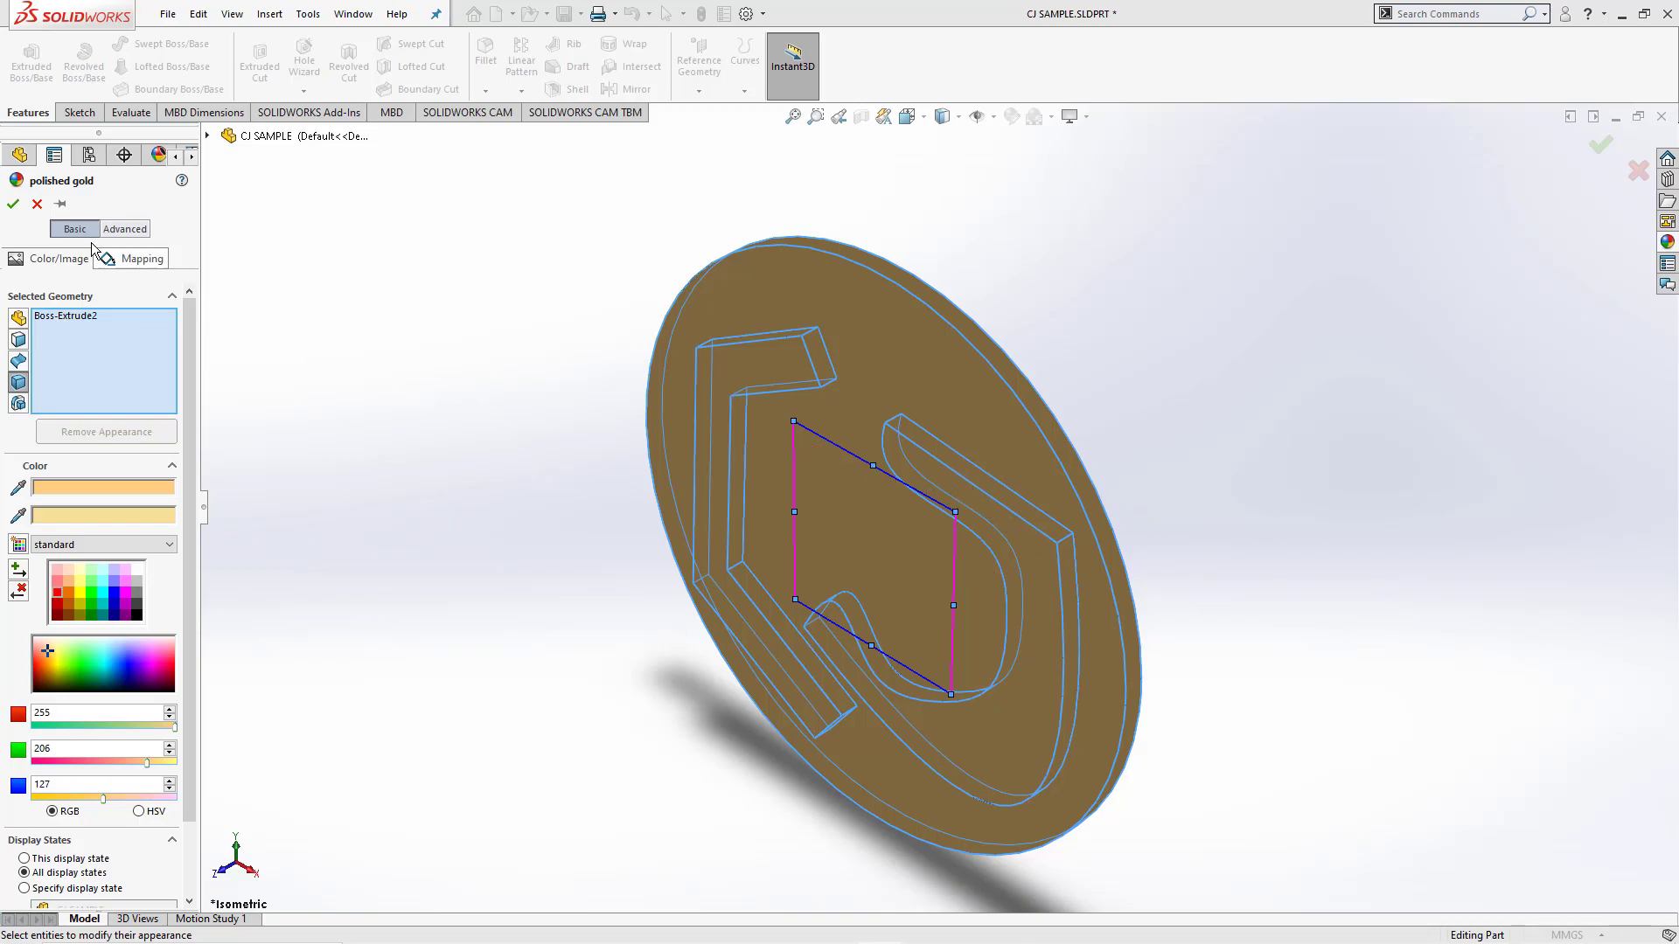
- Confirm the gold appearance and enable the PhotoView 360 add-in
click(14, 203)
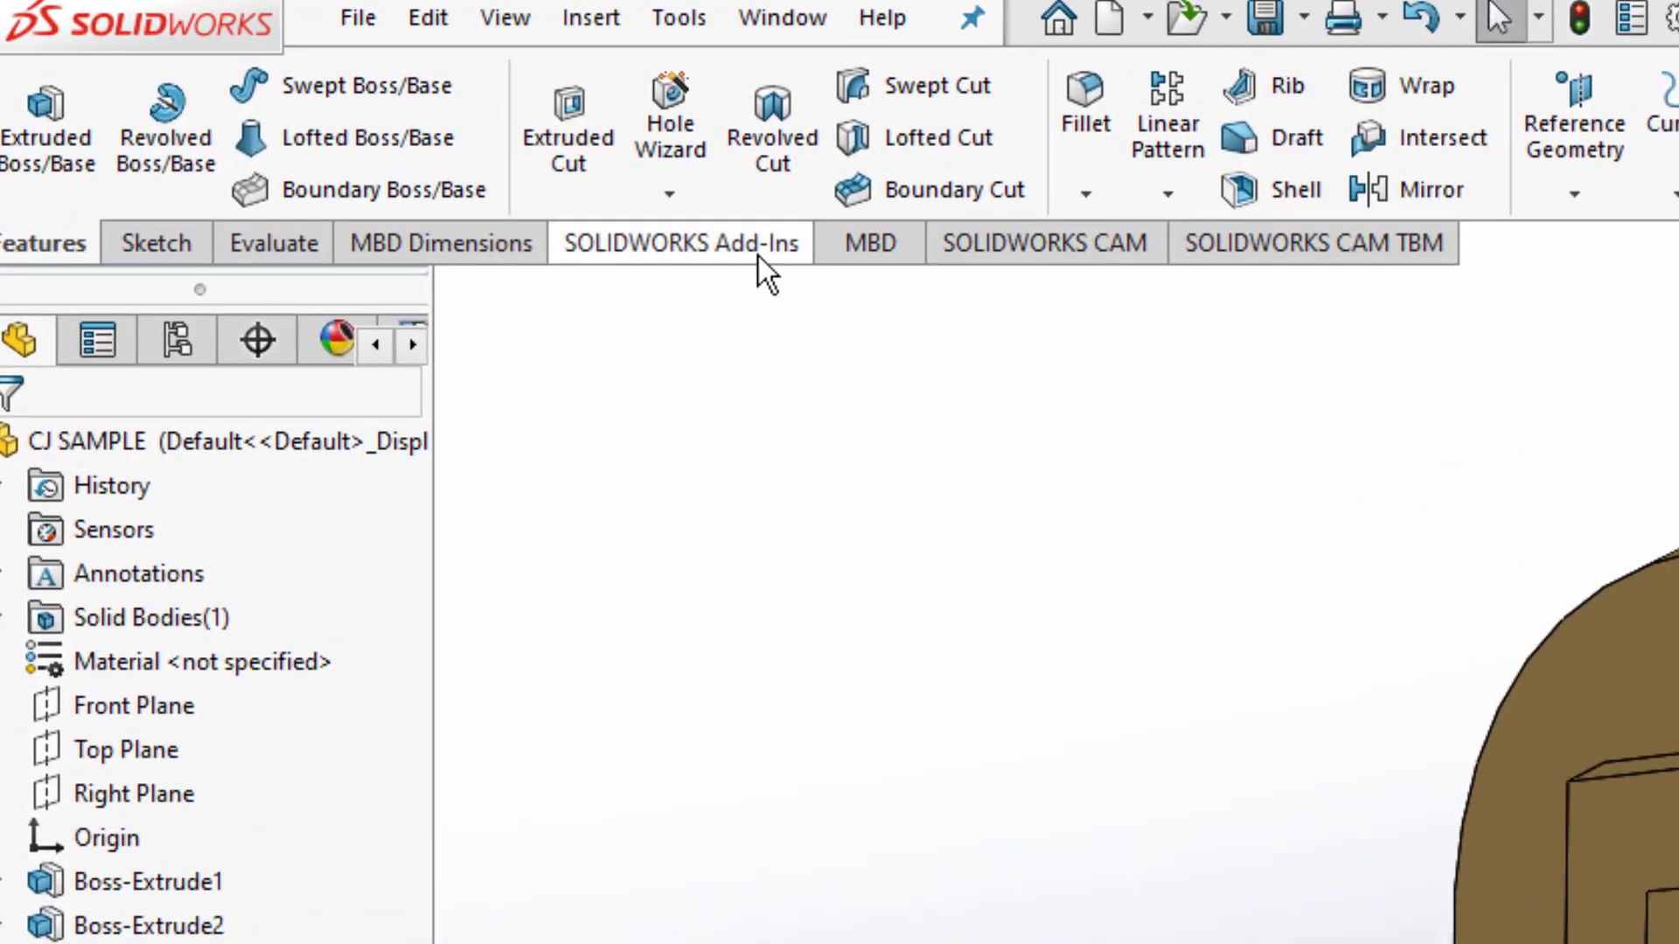
click(757, 256)
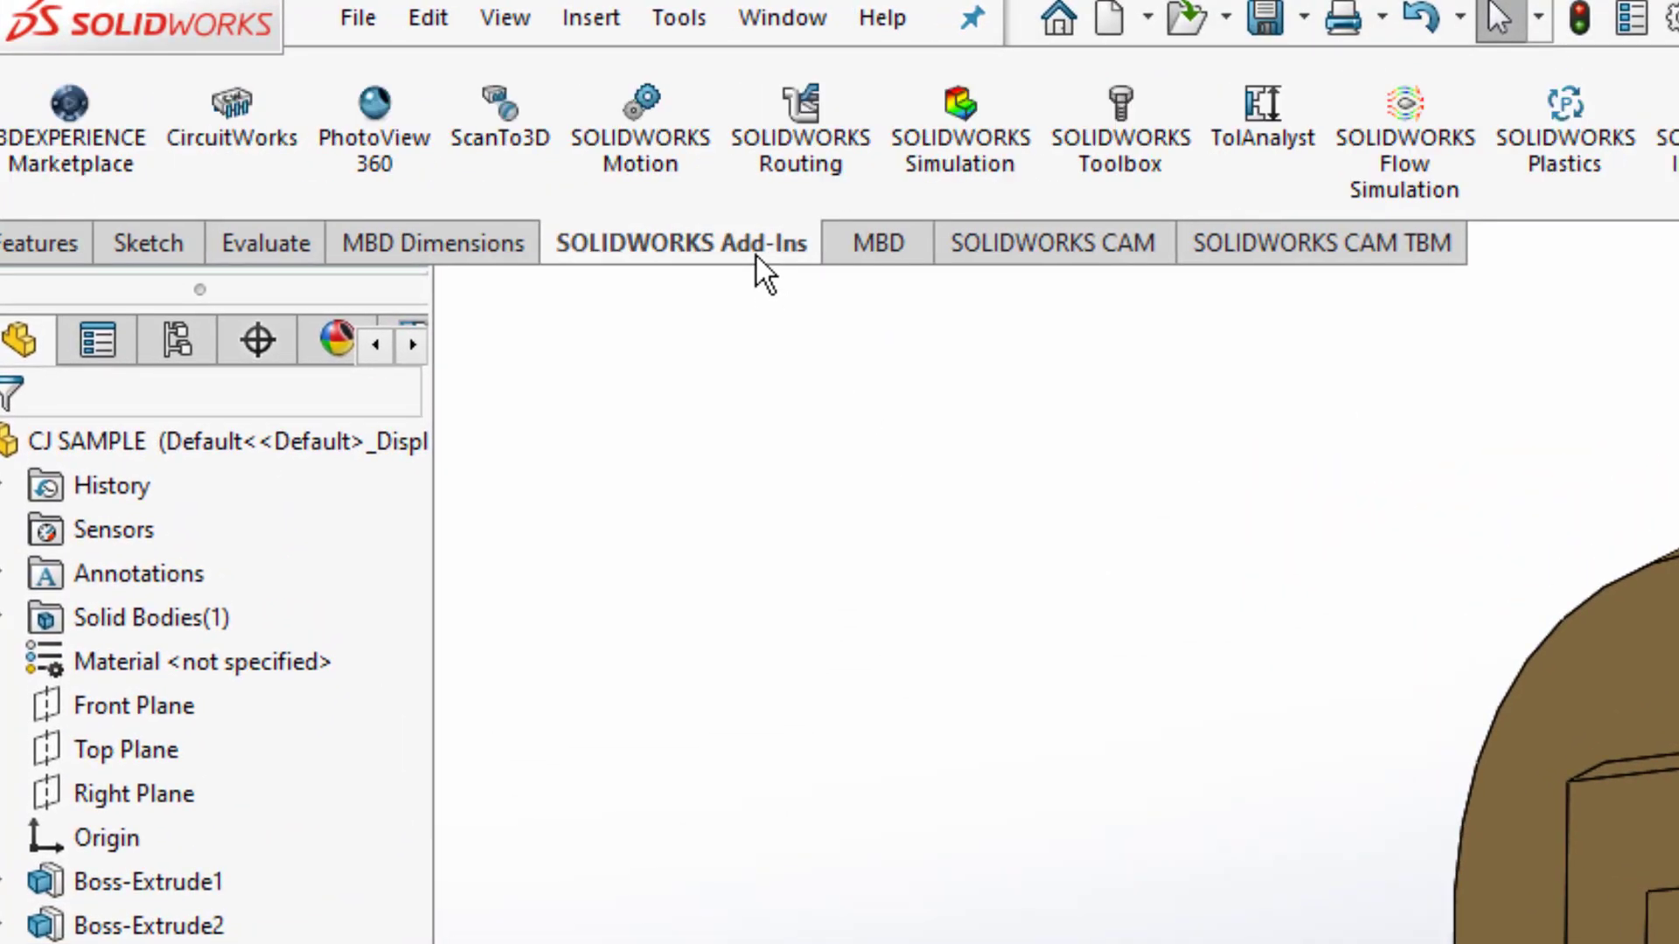
click(409, 134)
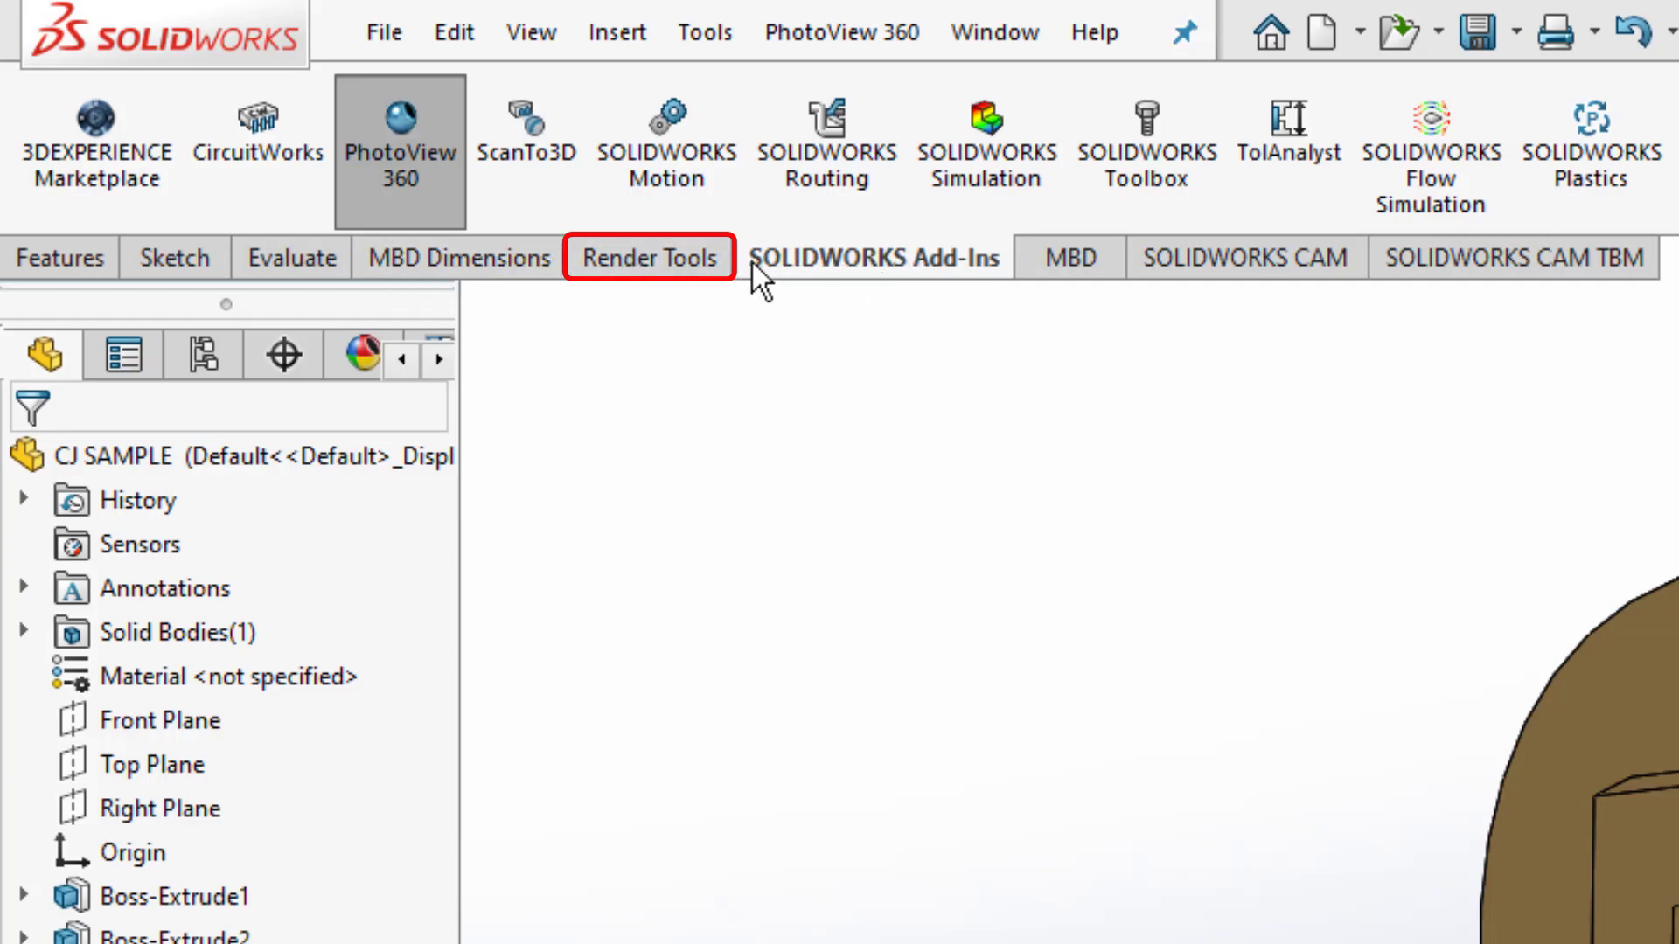
- Review the PhotoView 360 render options, including the 1145×863 JPEG output size, then close them
click(639, 267)
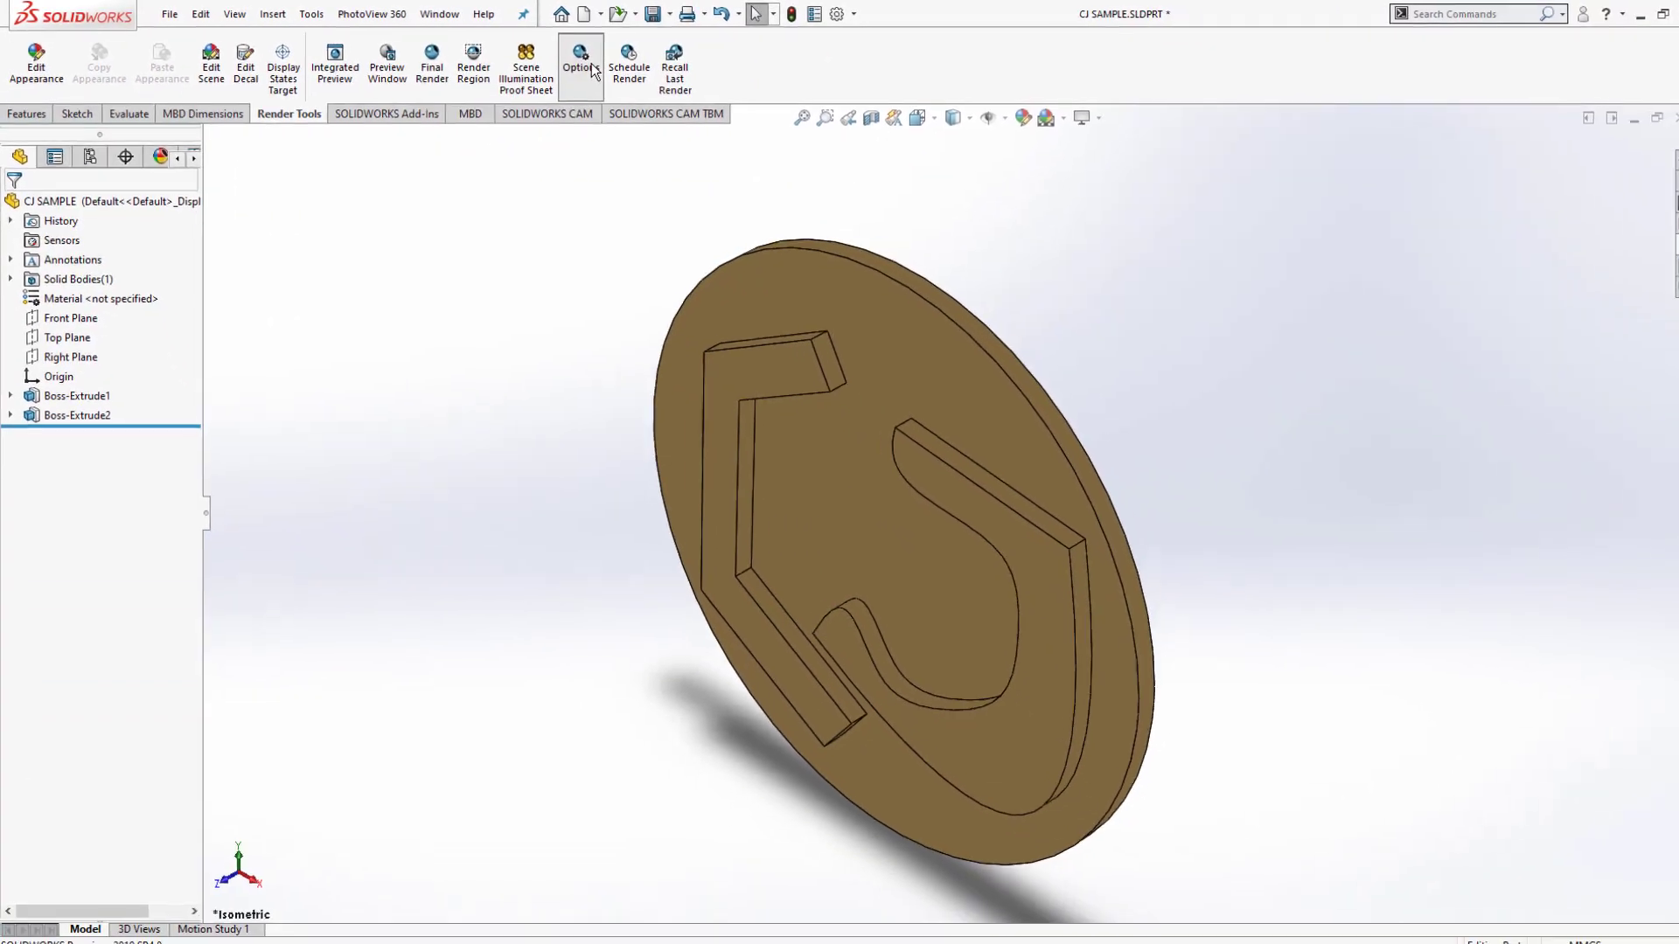
click(582, 61)
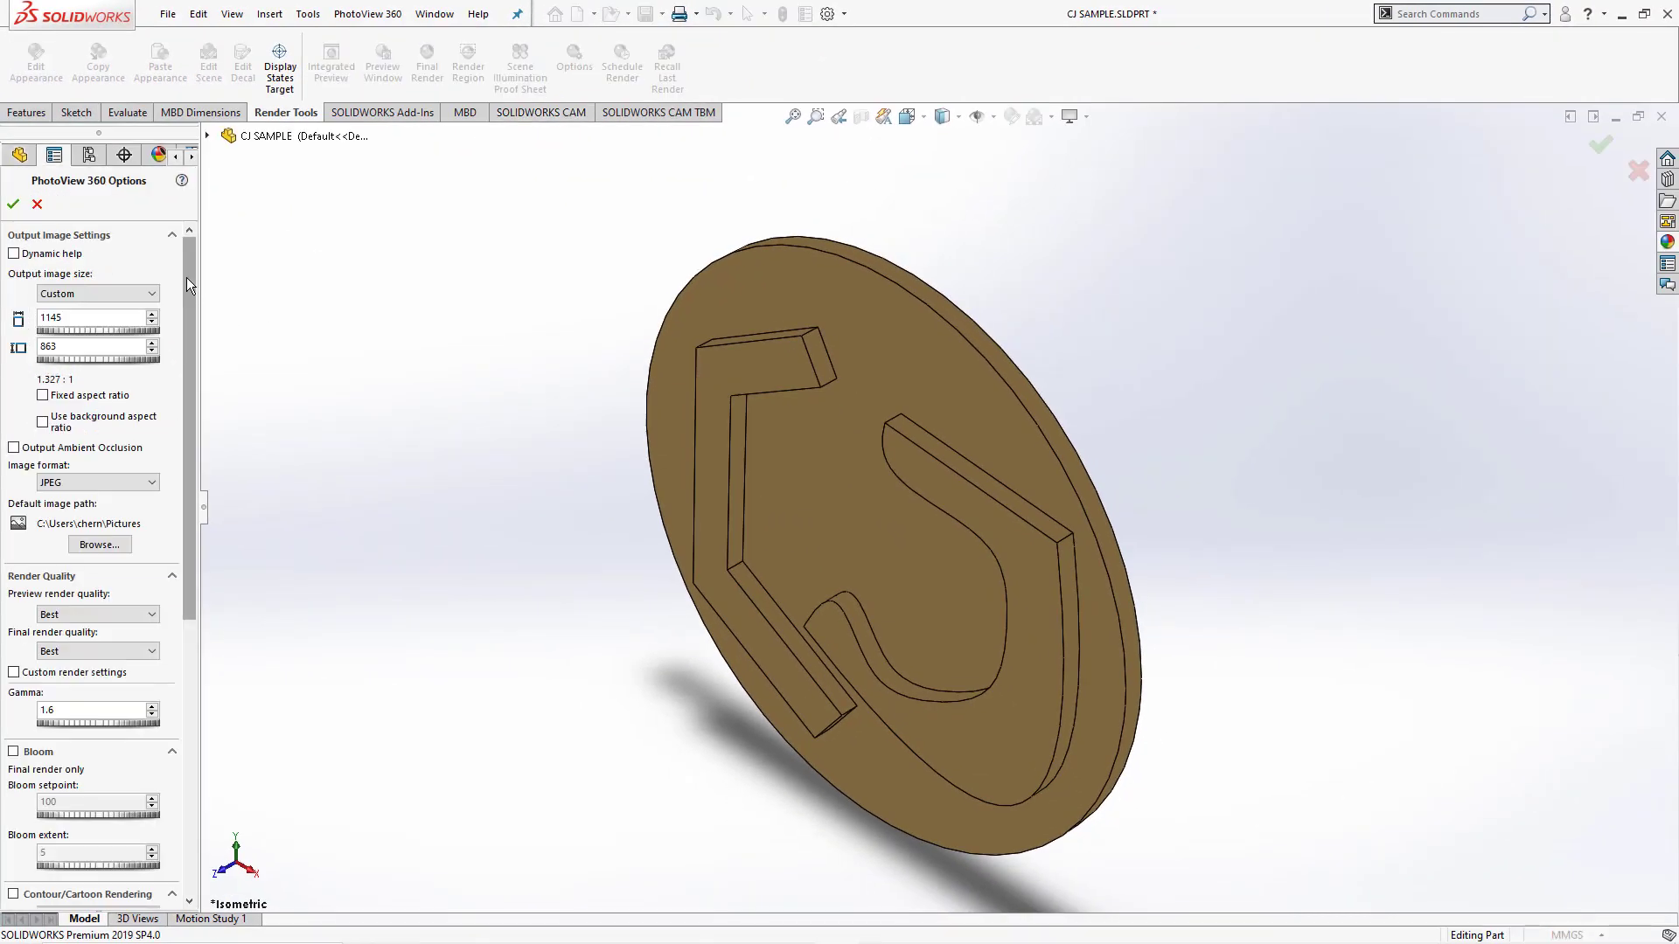
scroll(181, 272, down, 4)
scroll(181, 272, down, 4)
scroll(171, 341, down, 3)
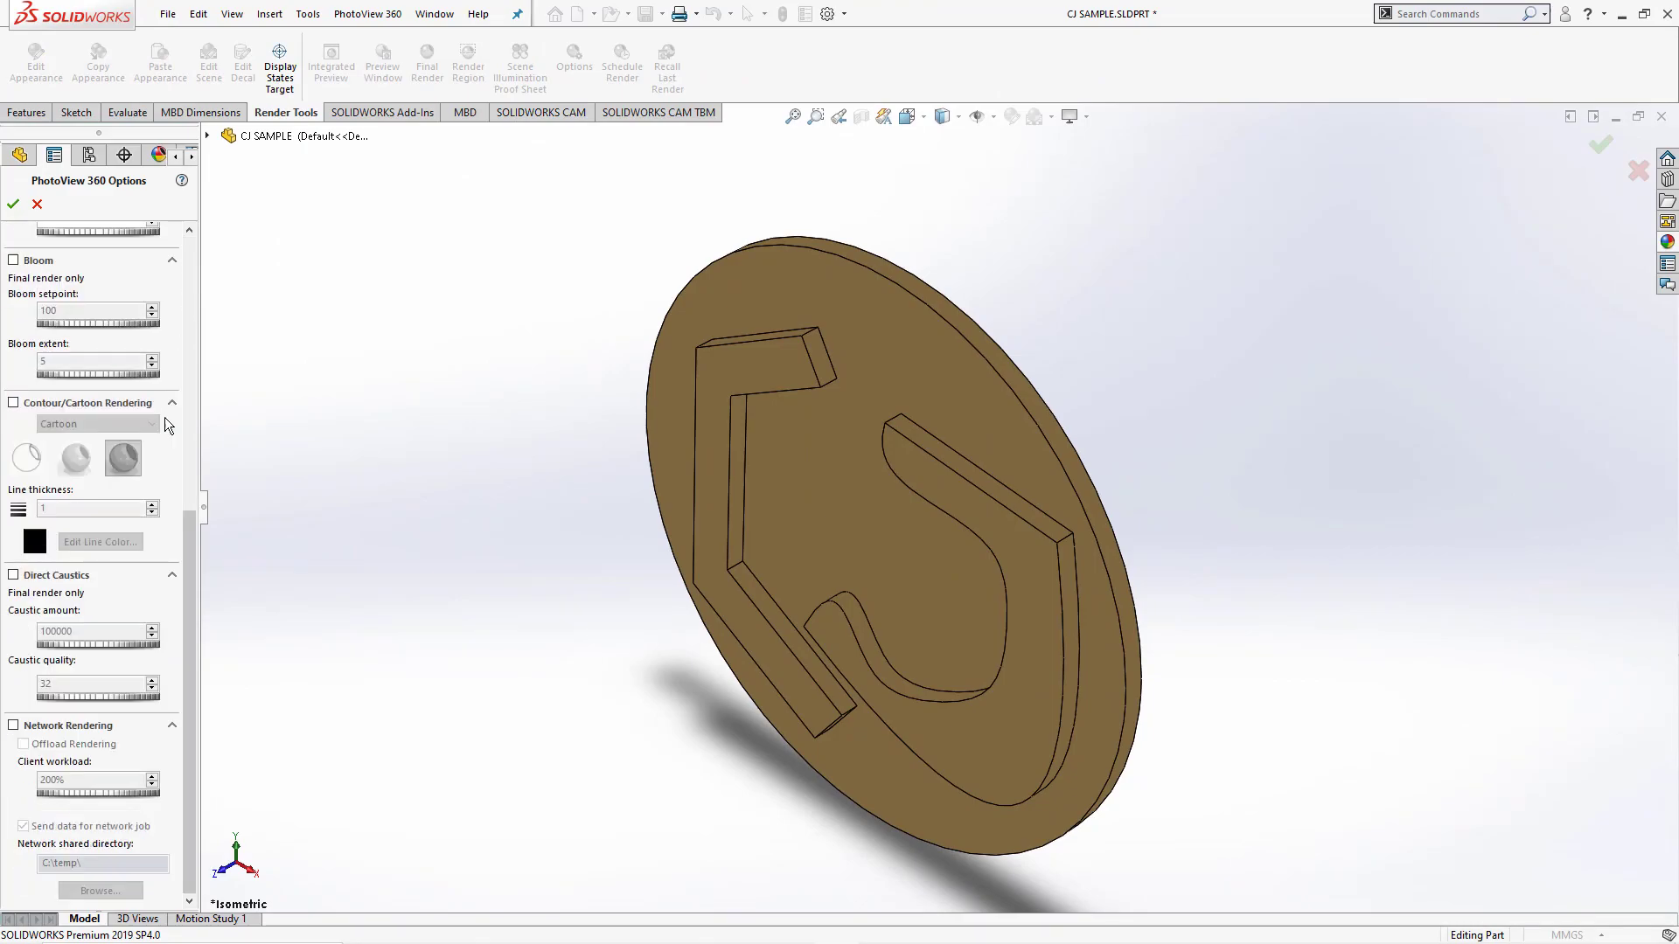
scroll(177, 537, up, 10)
scroll(125, 415, down, 4)
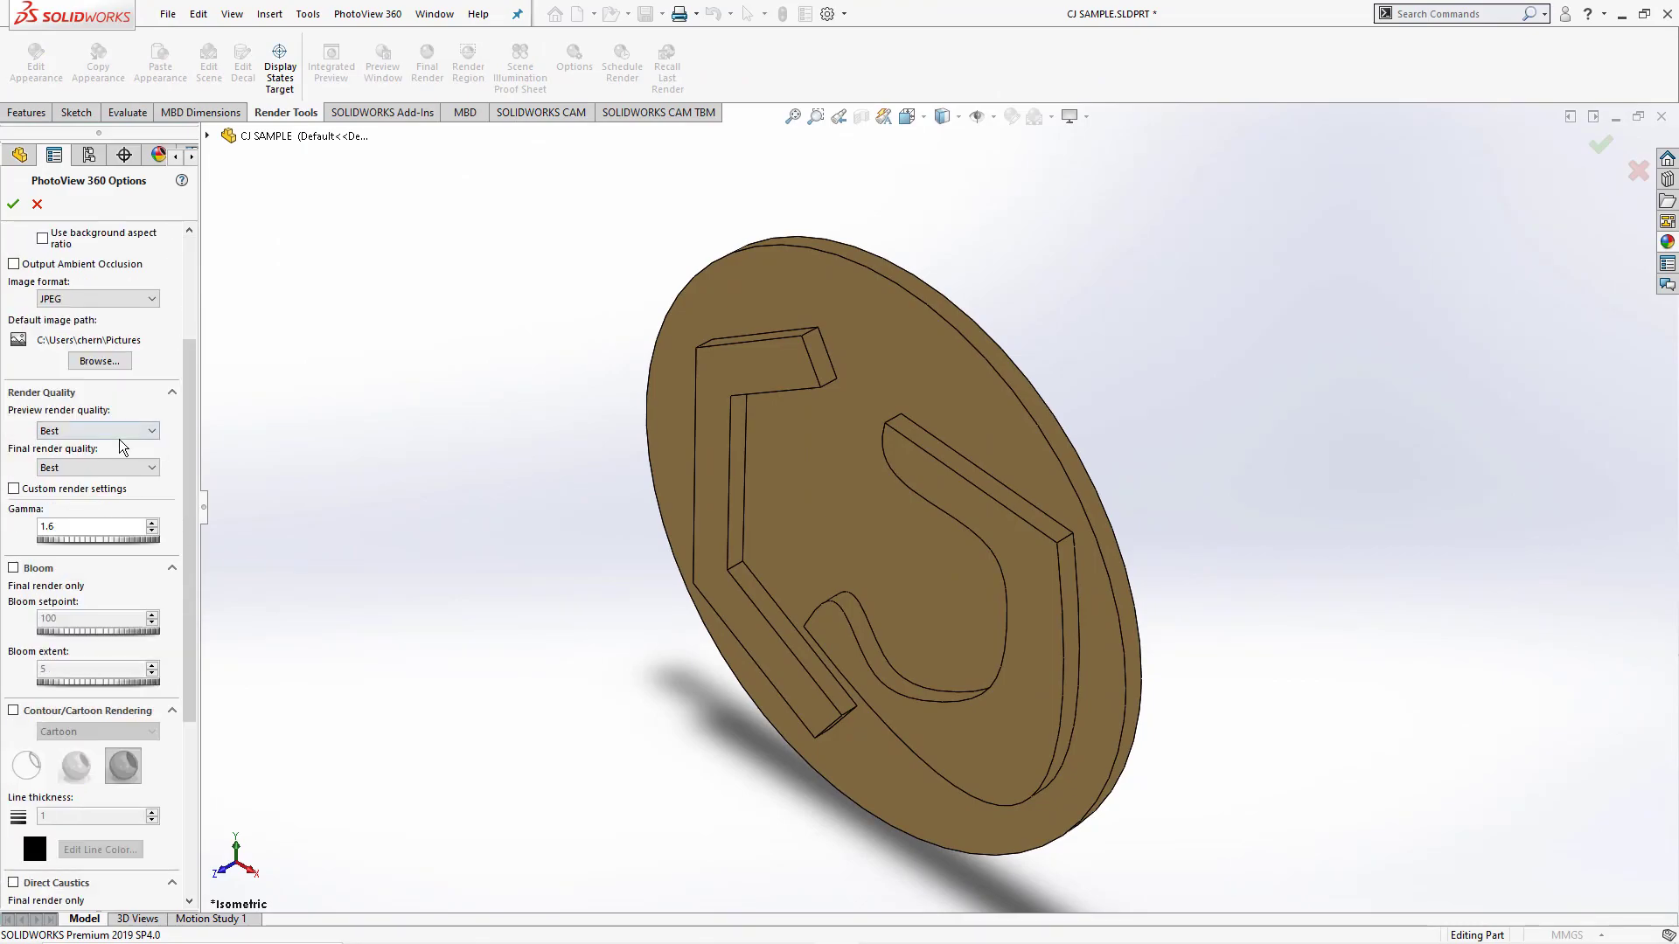
scroll(73, 413, down, 7)
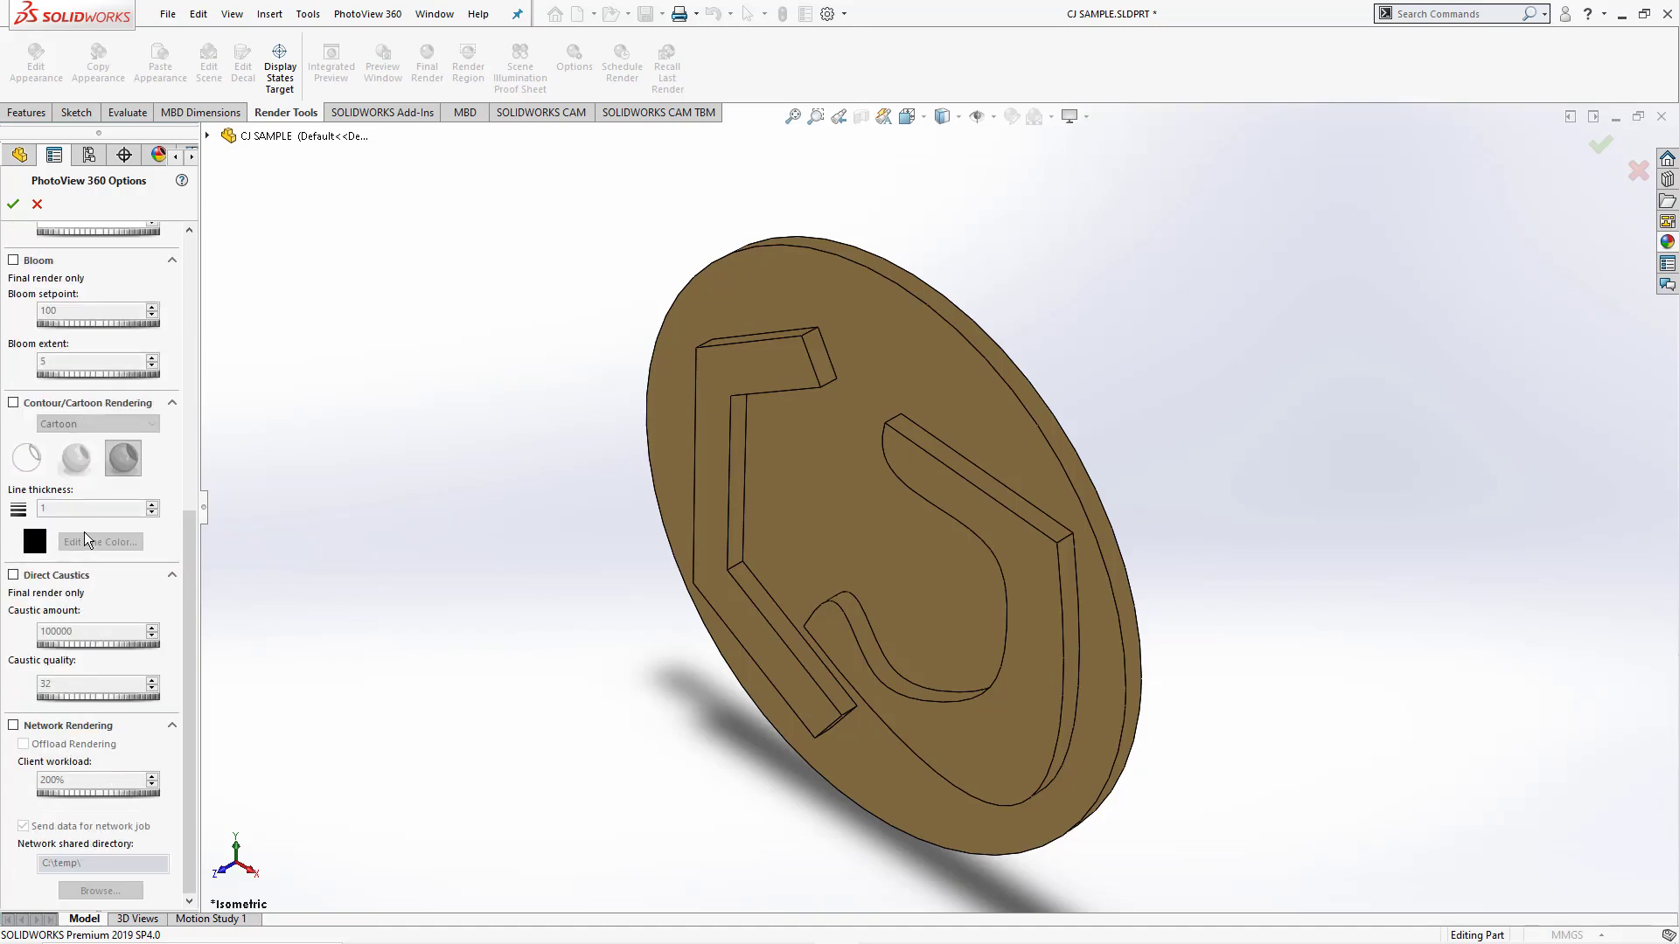
scroll(84, 531, up, 7)
scroll(122, 531, up, 3)
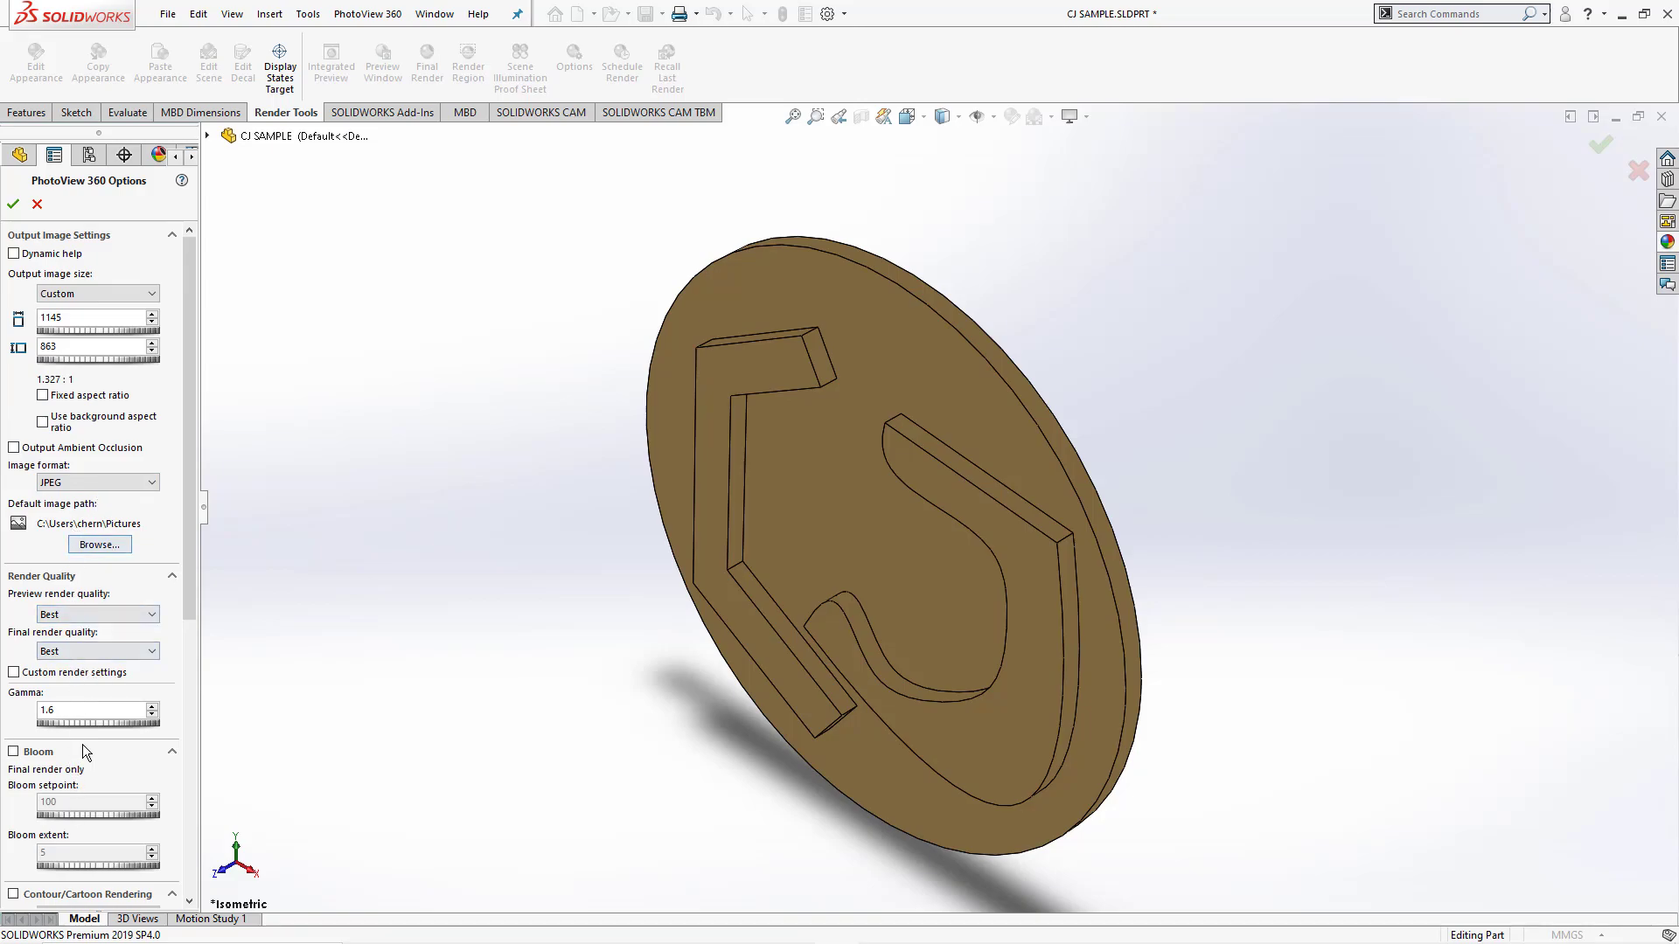
scroll(127, 539, down, 4)
scroll(125, 561, down, 7)
scroll(109, 646, up, 12)
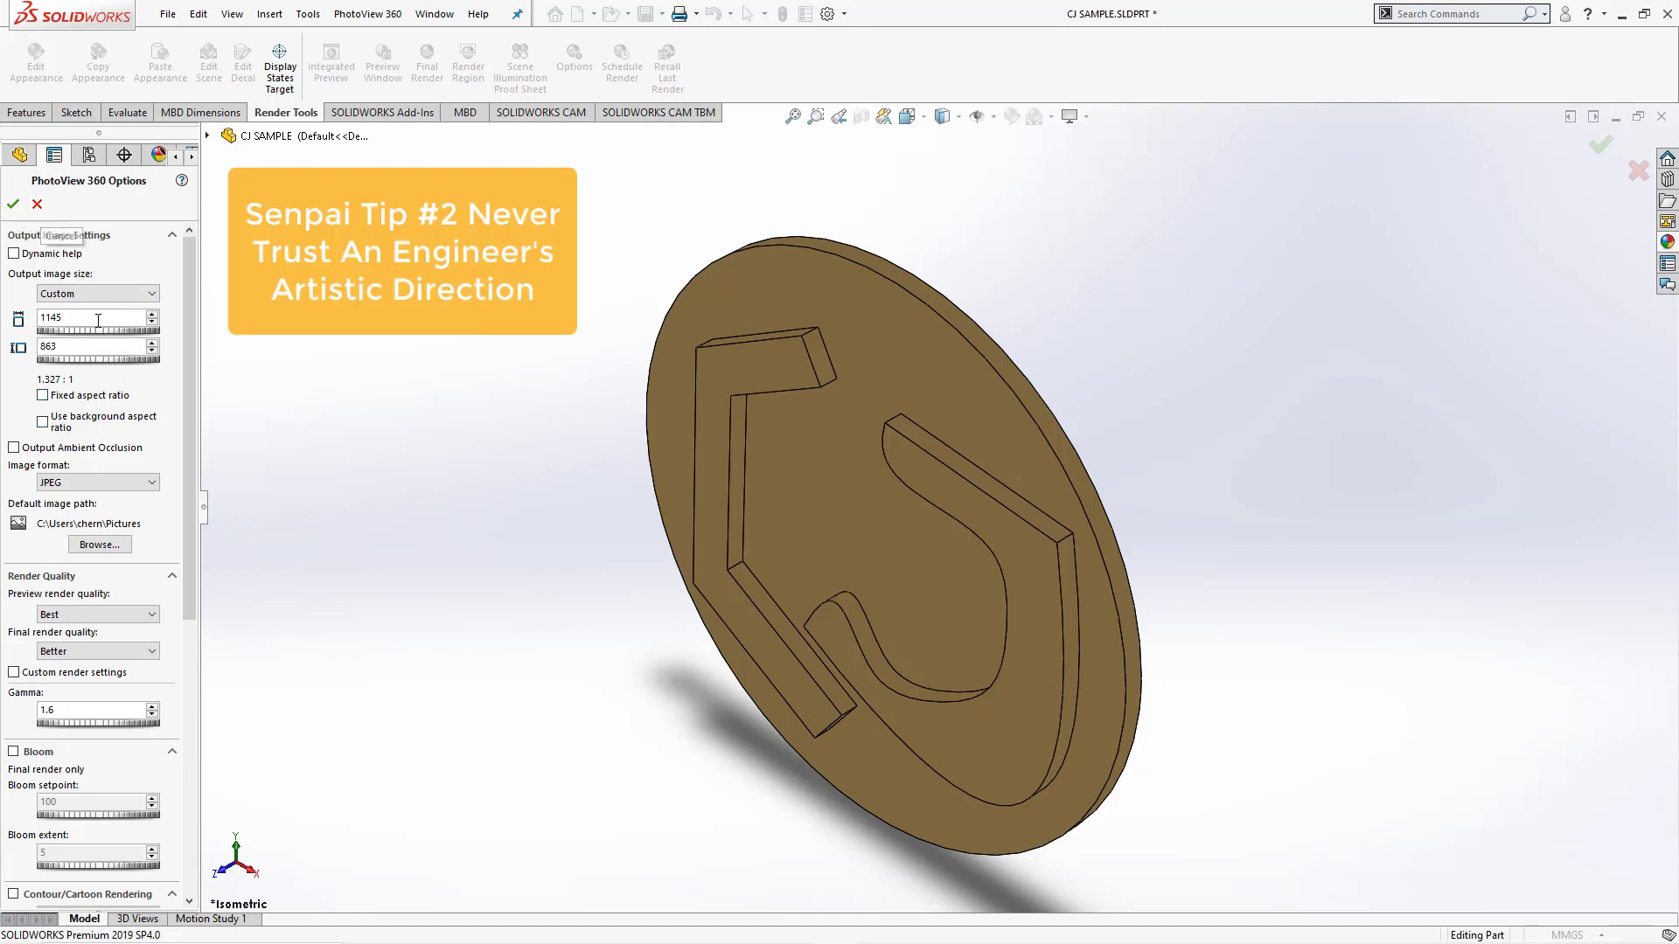
scroll(70, 434, down, 3)
scroll(70, 435, up, 3)
click(39, 205)
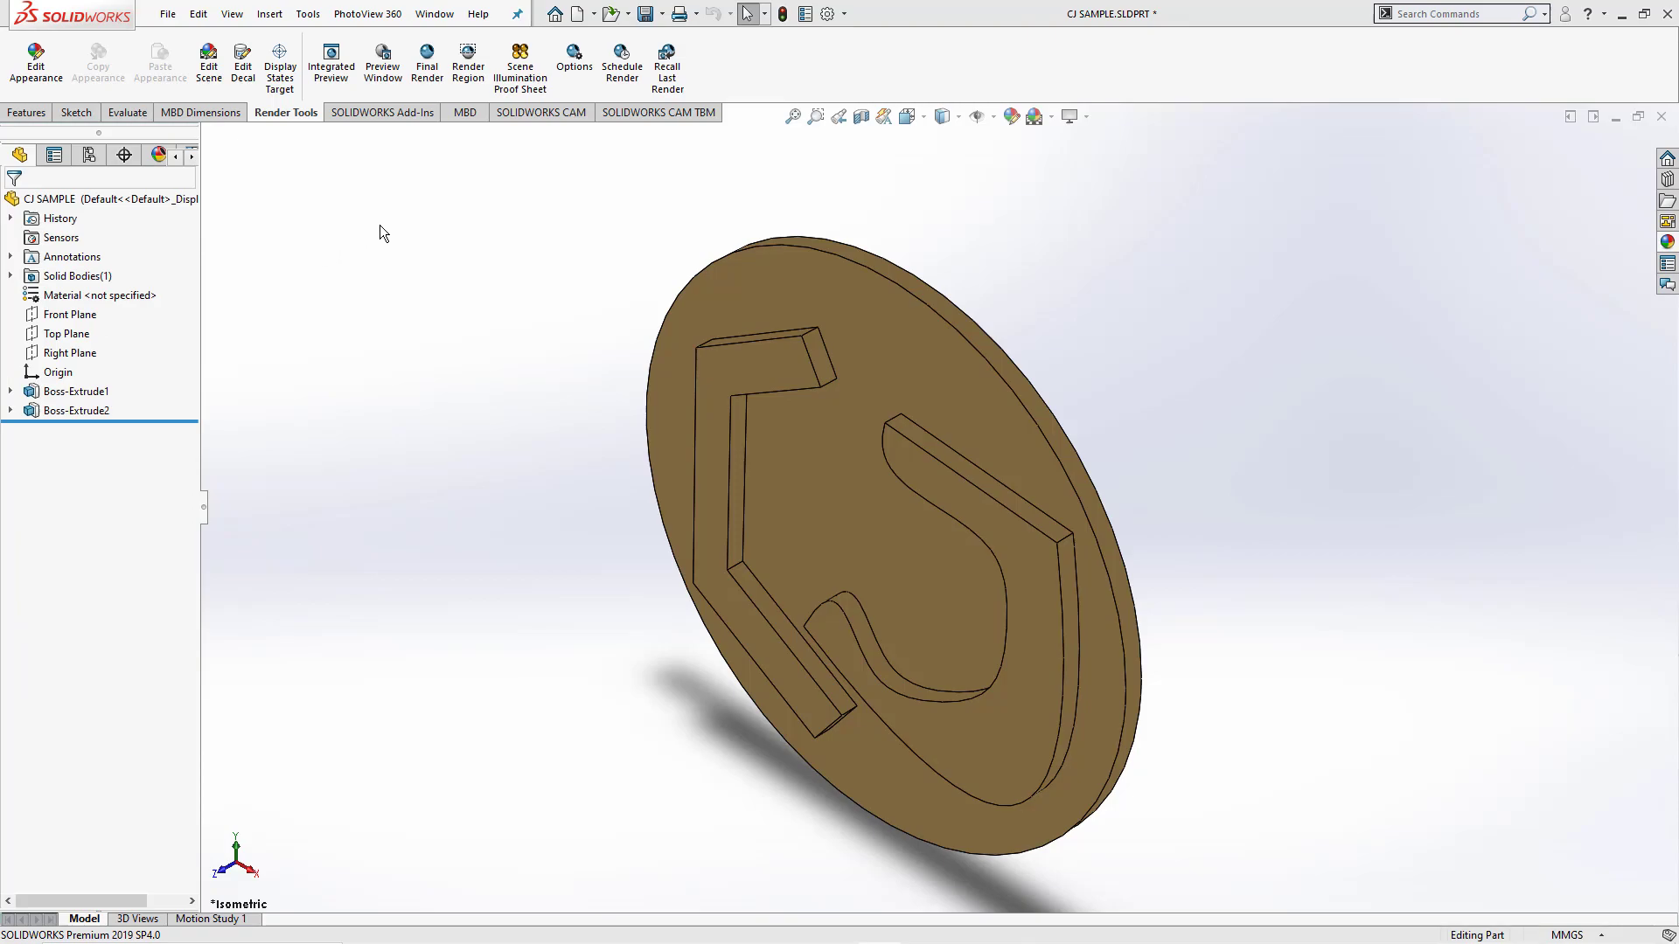
- Set the disc to the standard Isometric view orientation
click(925, 115)
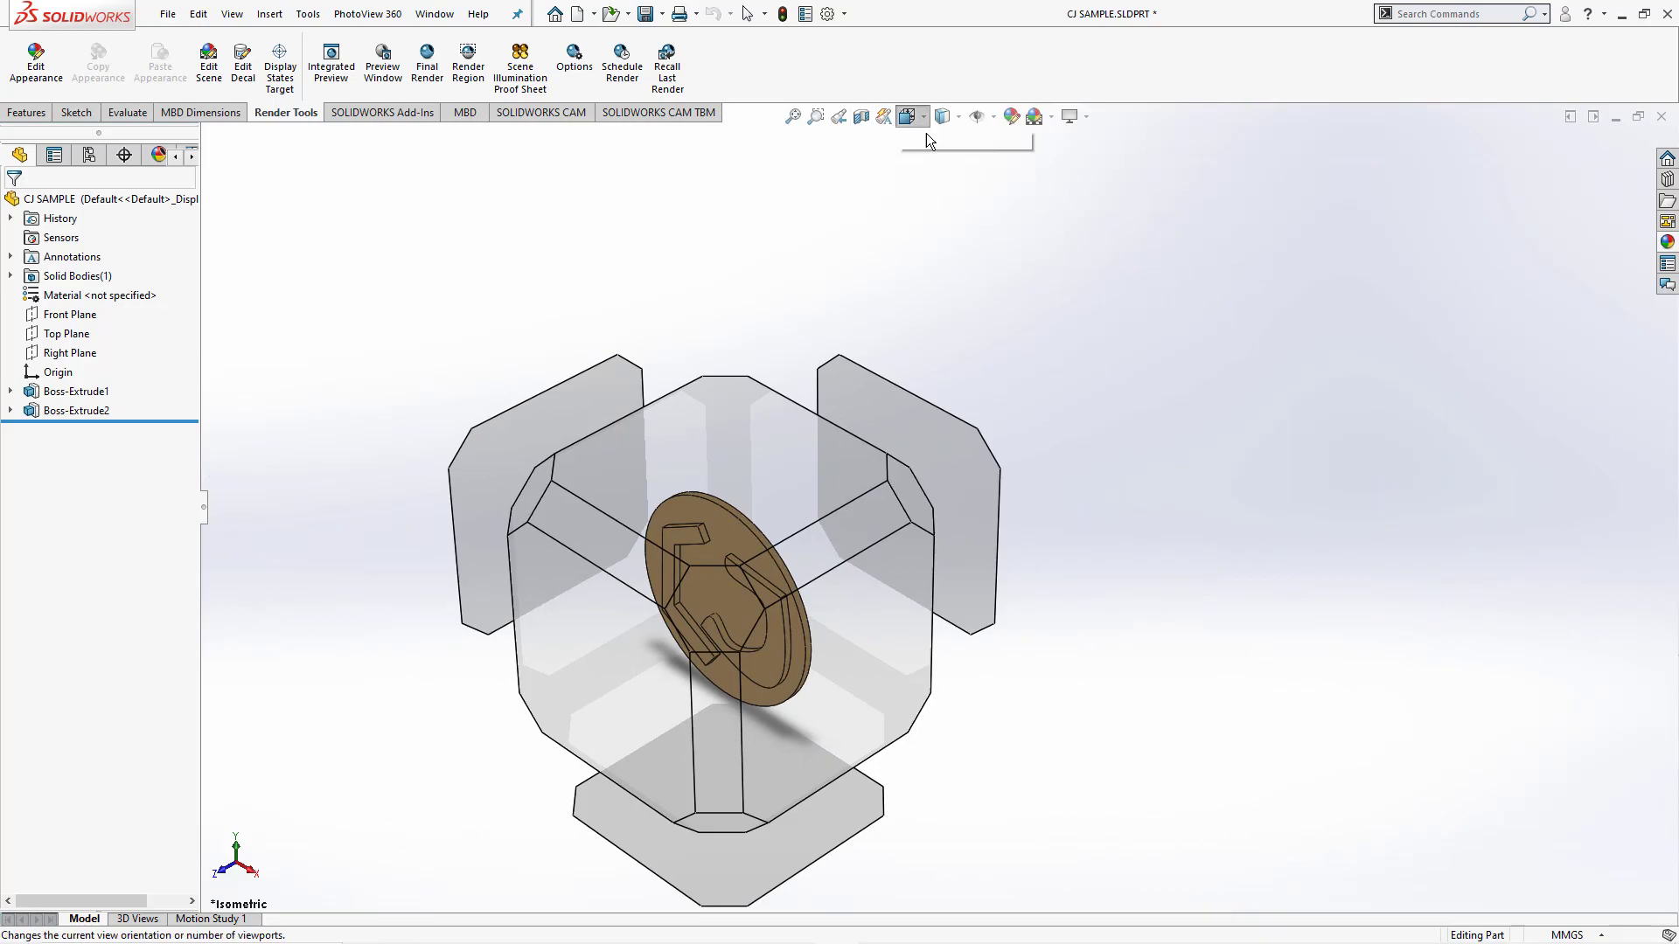
click(920, 119)
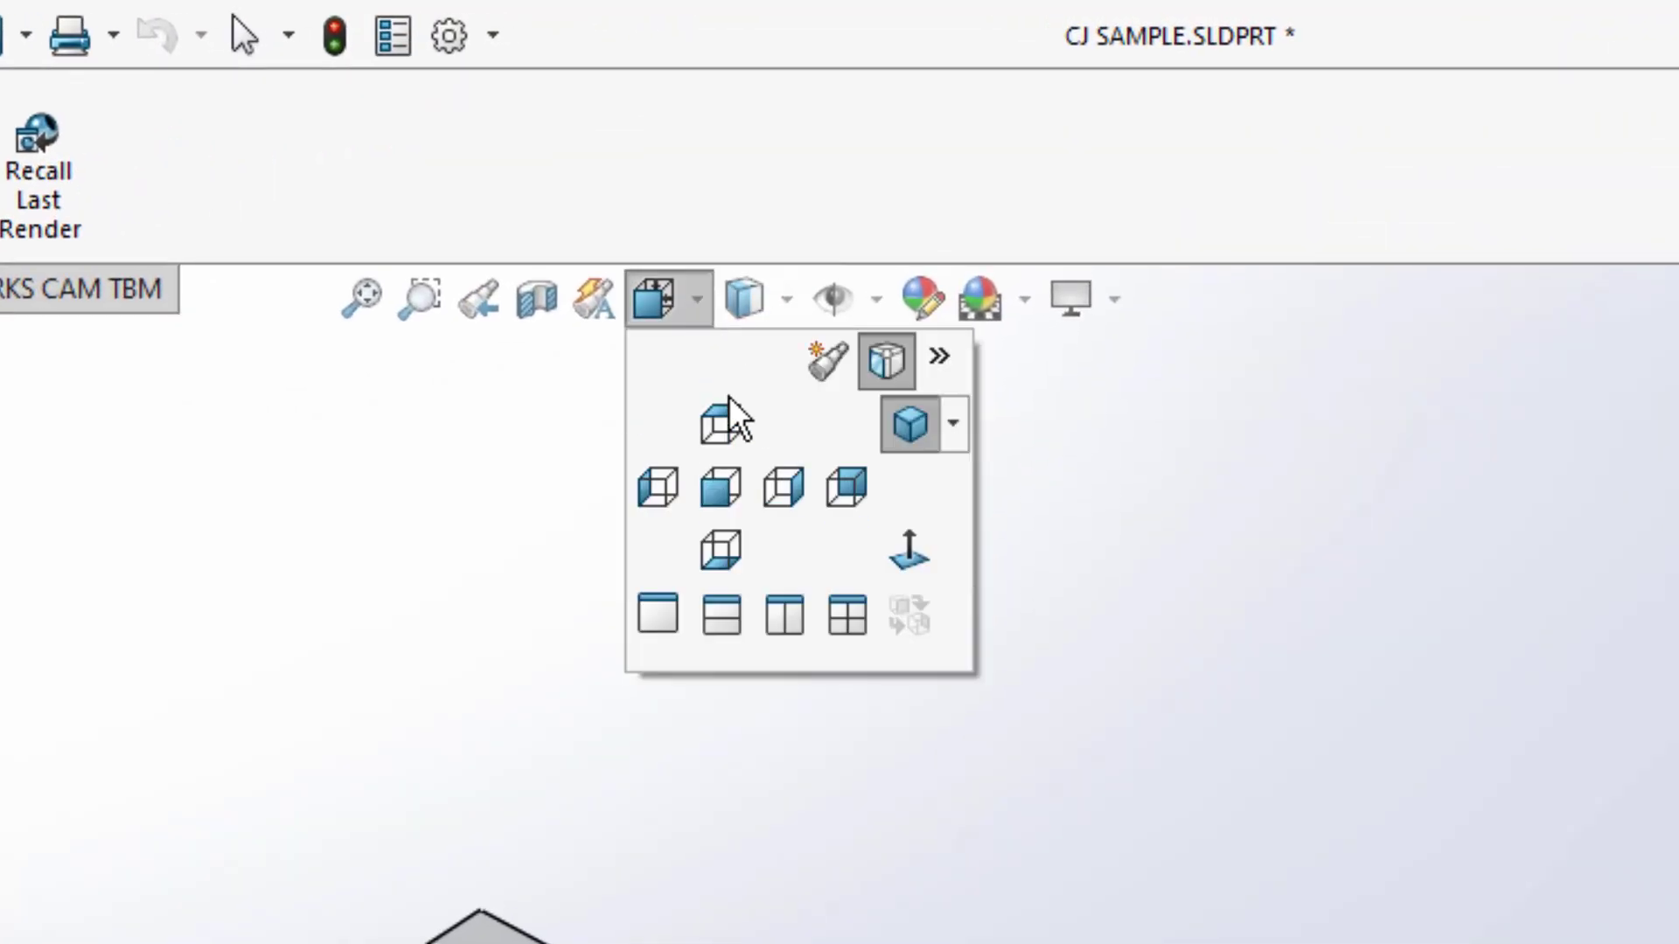
click(950, 430)
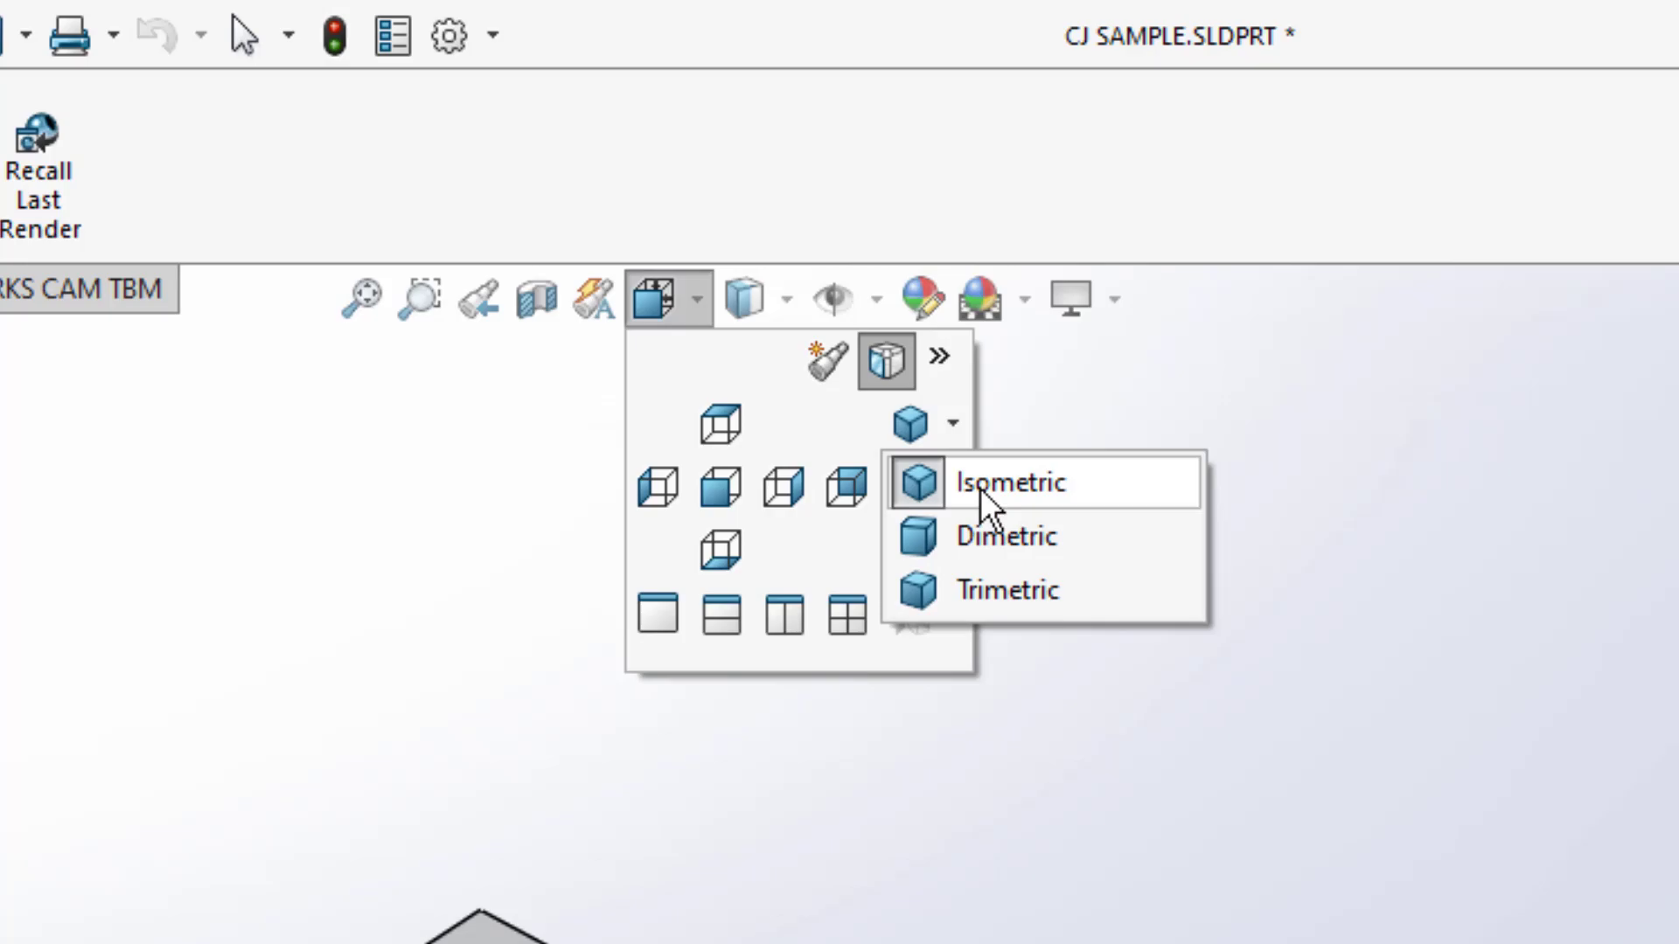
click(1039, 193)
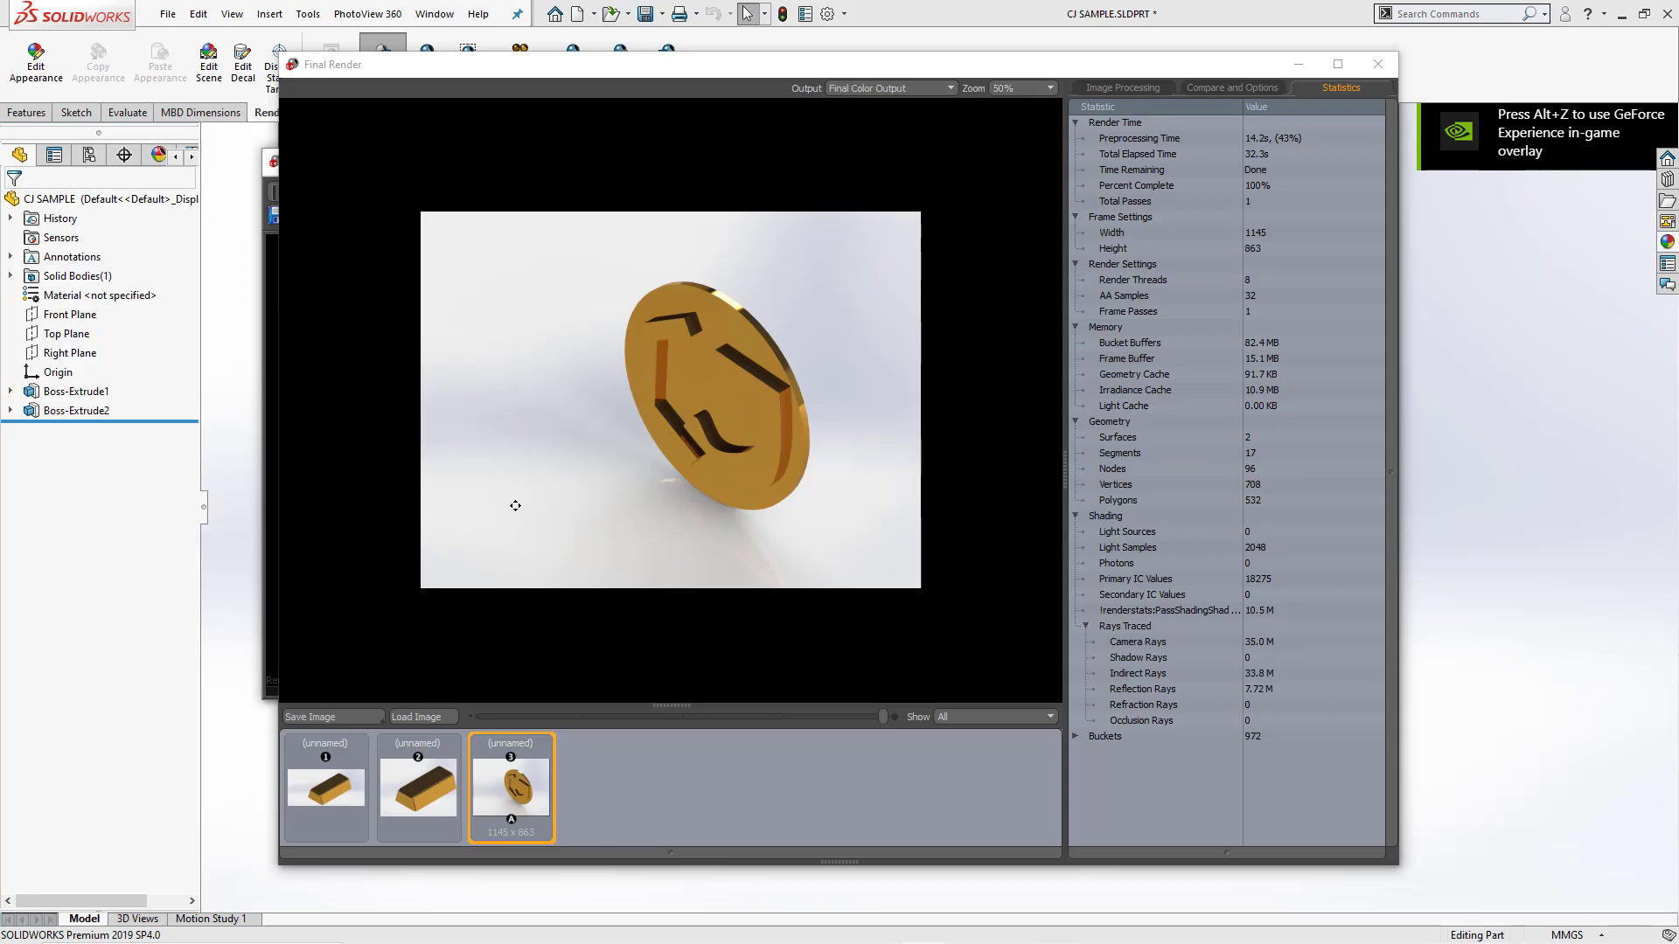
- Save the coin render to the Desktop as the JPEG 'final rendered part'
click(364, 717)
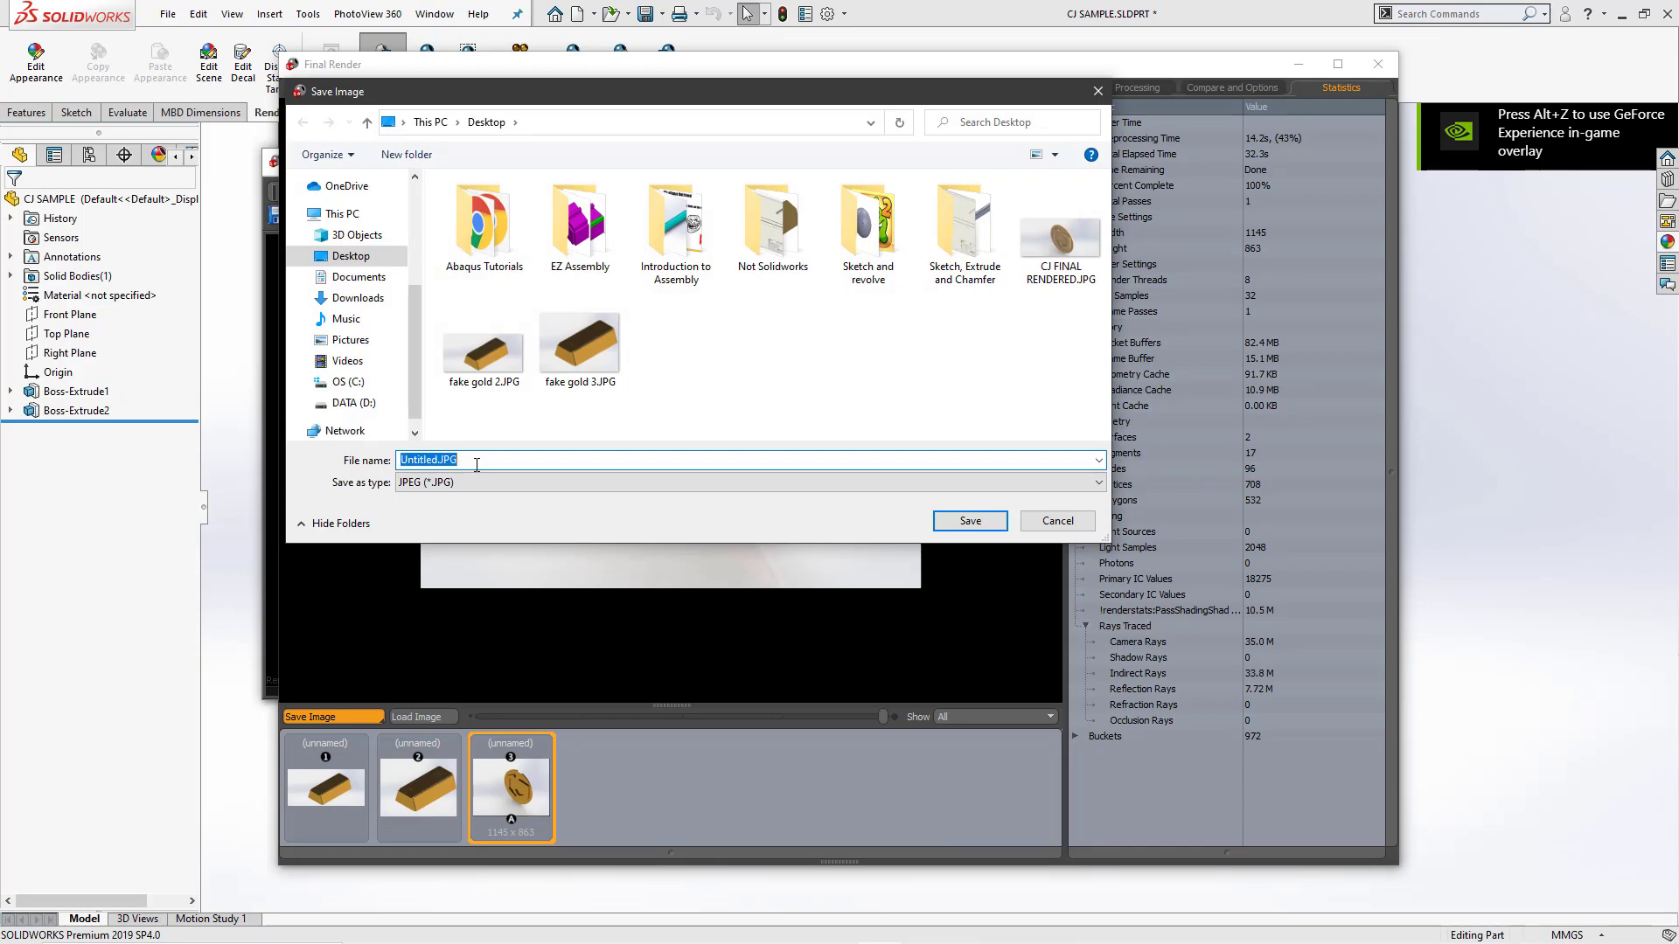
text(final re)
text(ndered part)
click(955, 522)
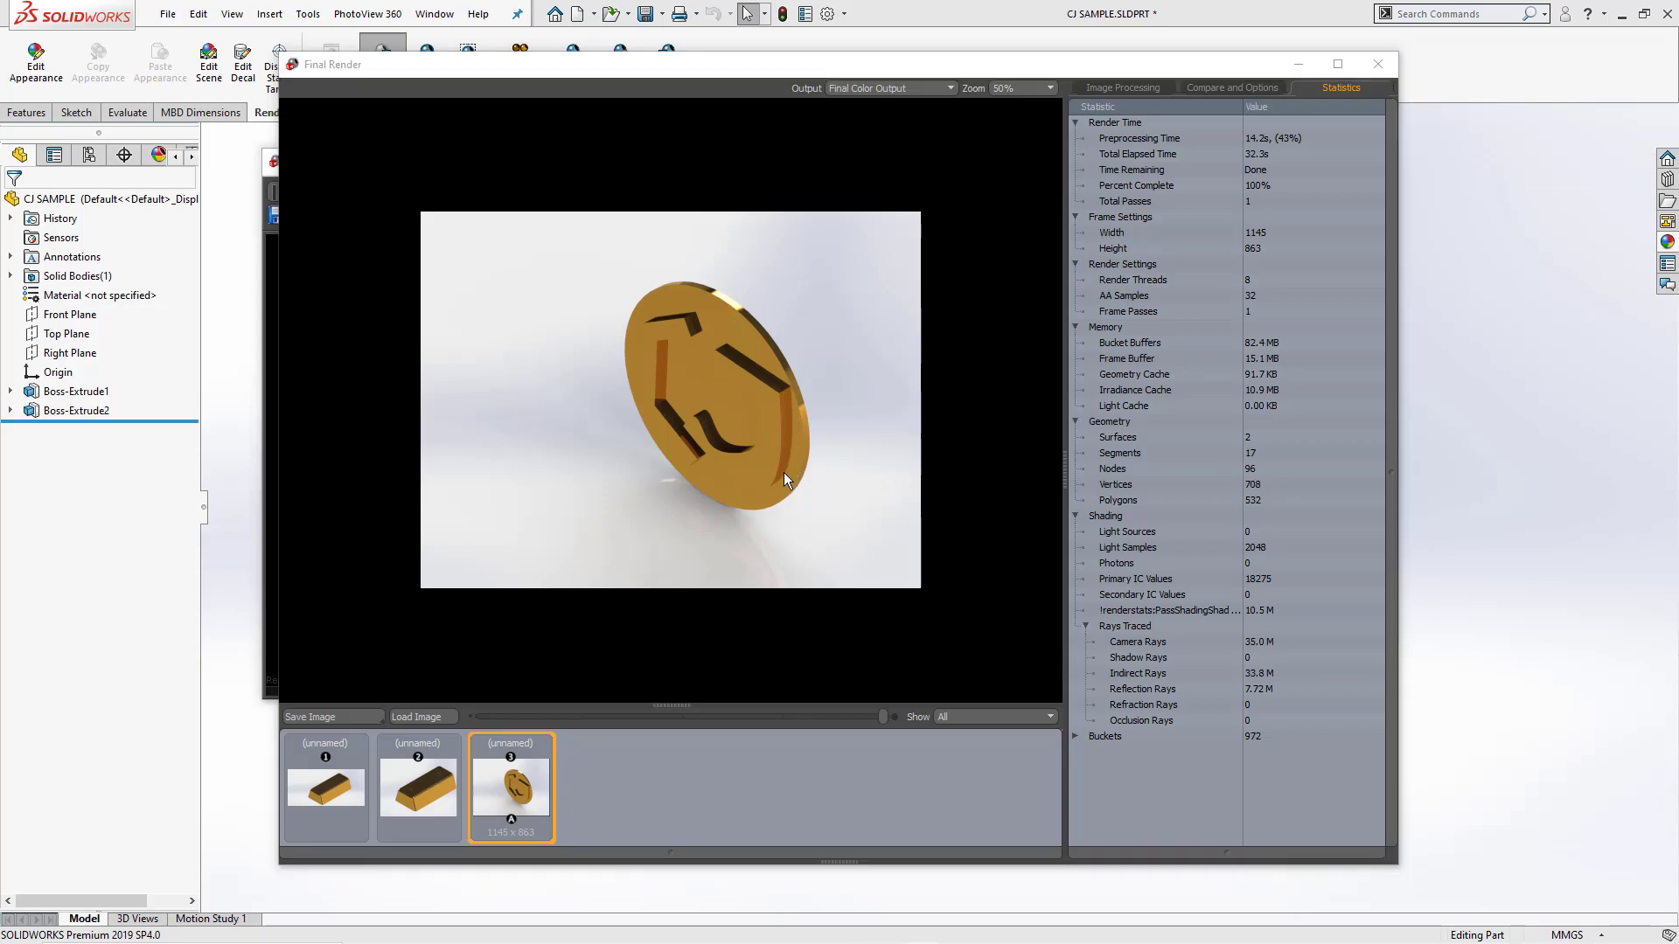
- Close the final render and preview windows, and open Edit Scene with the basic scenes library
click(1379, 64)
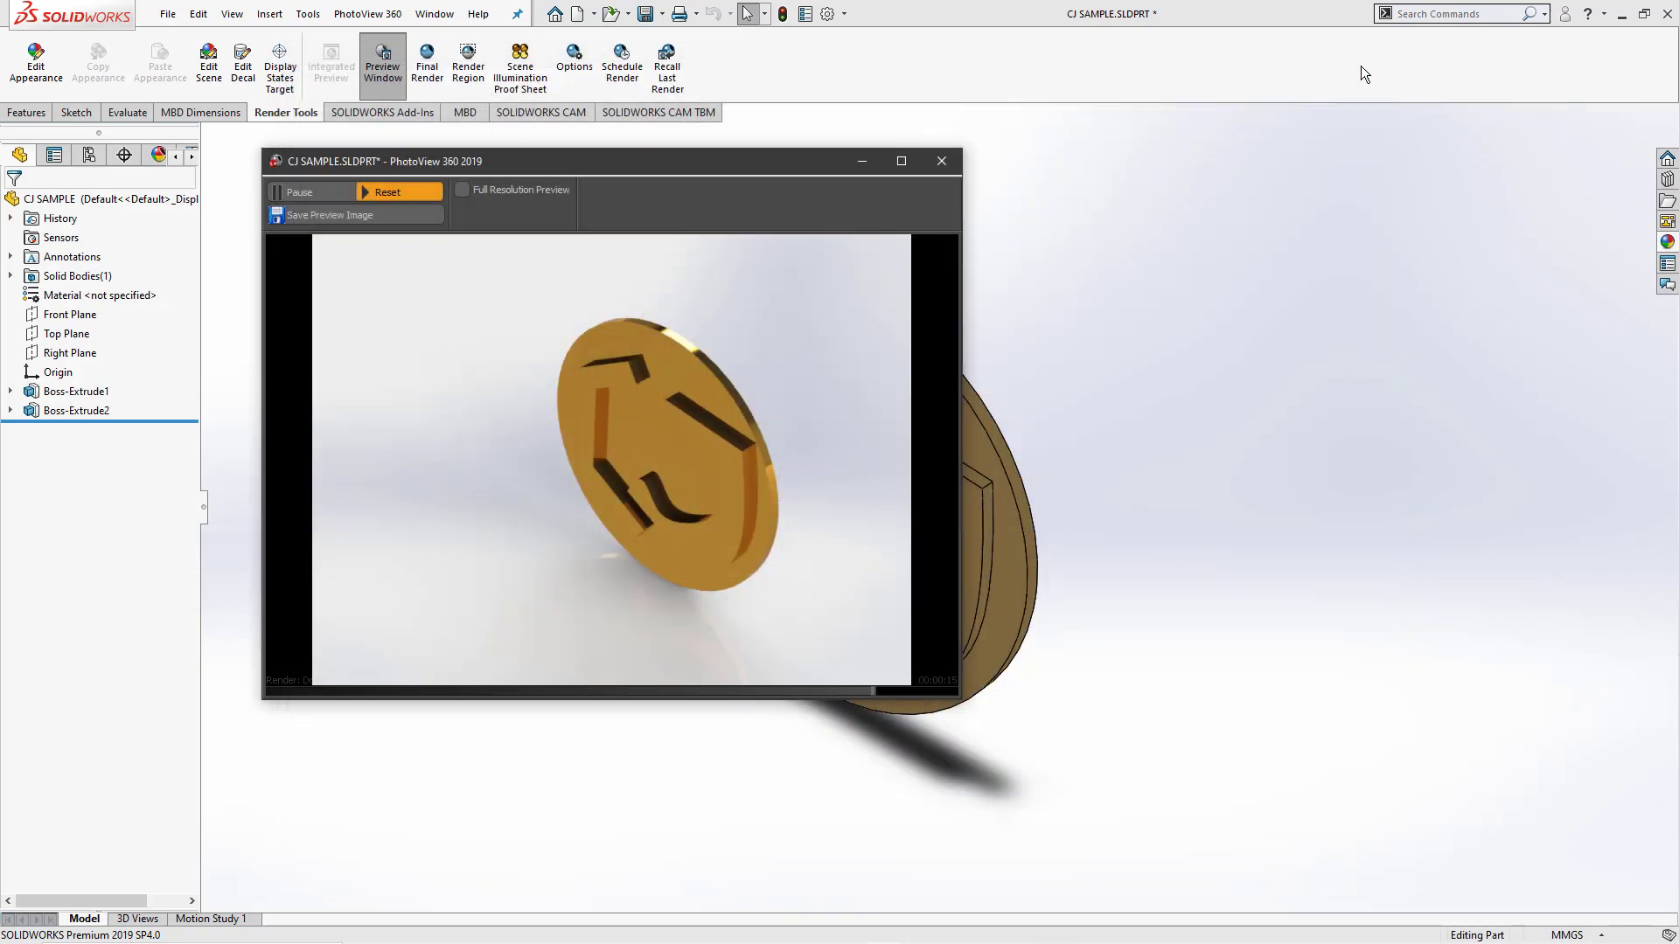
click(941, 162)
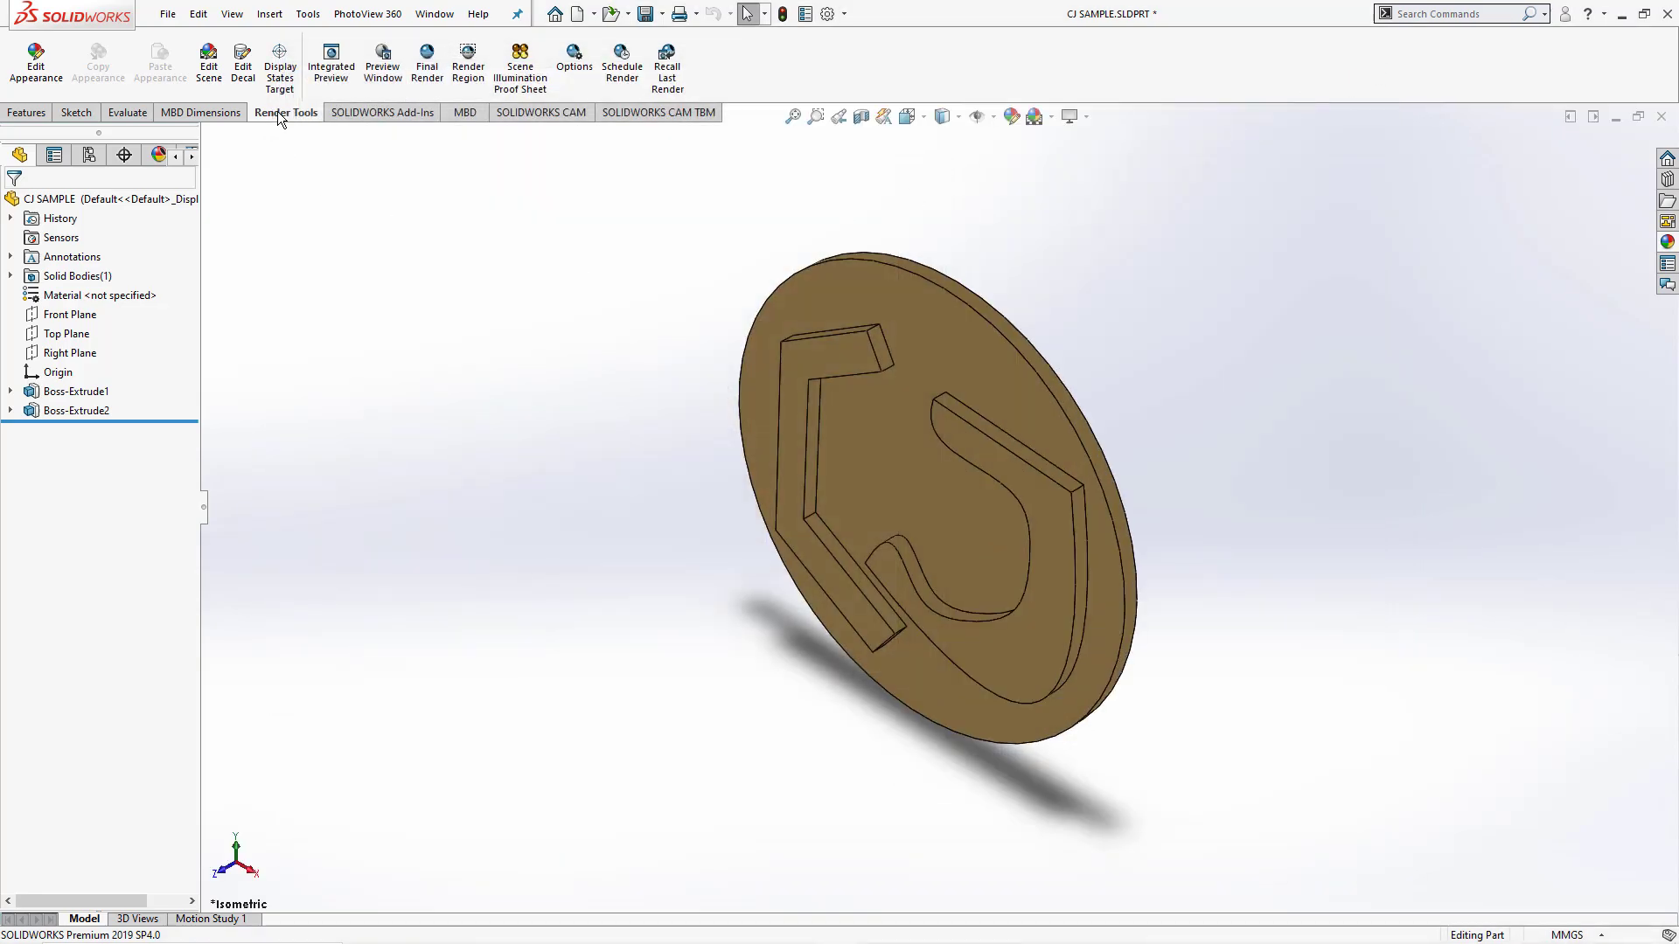
click(210, 68)
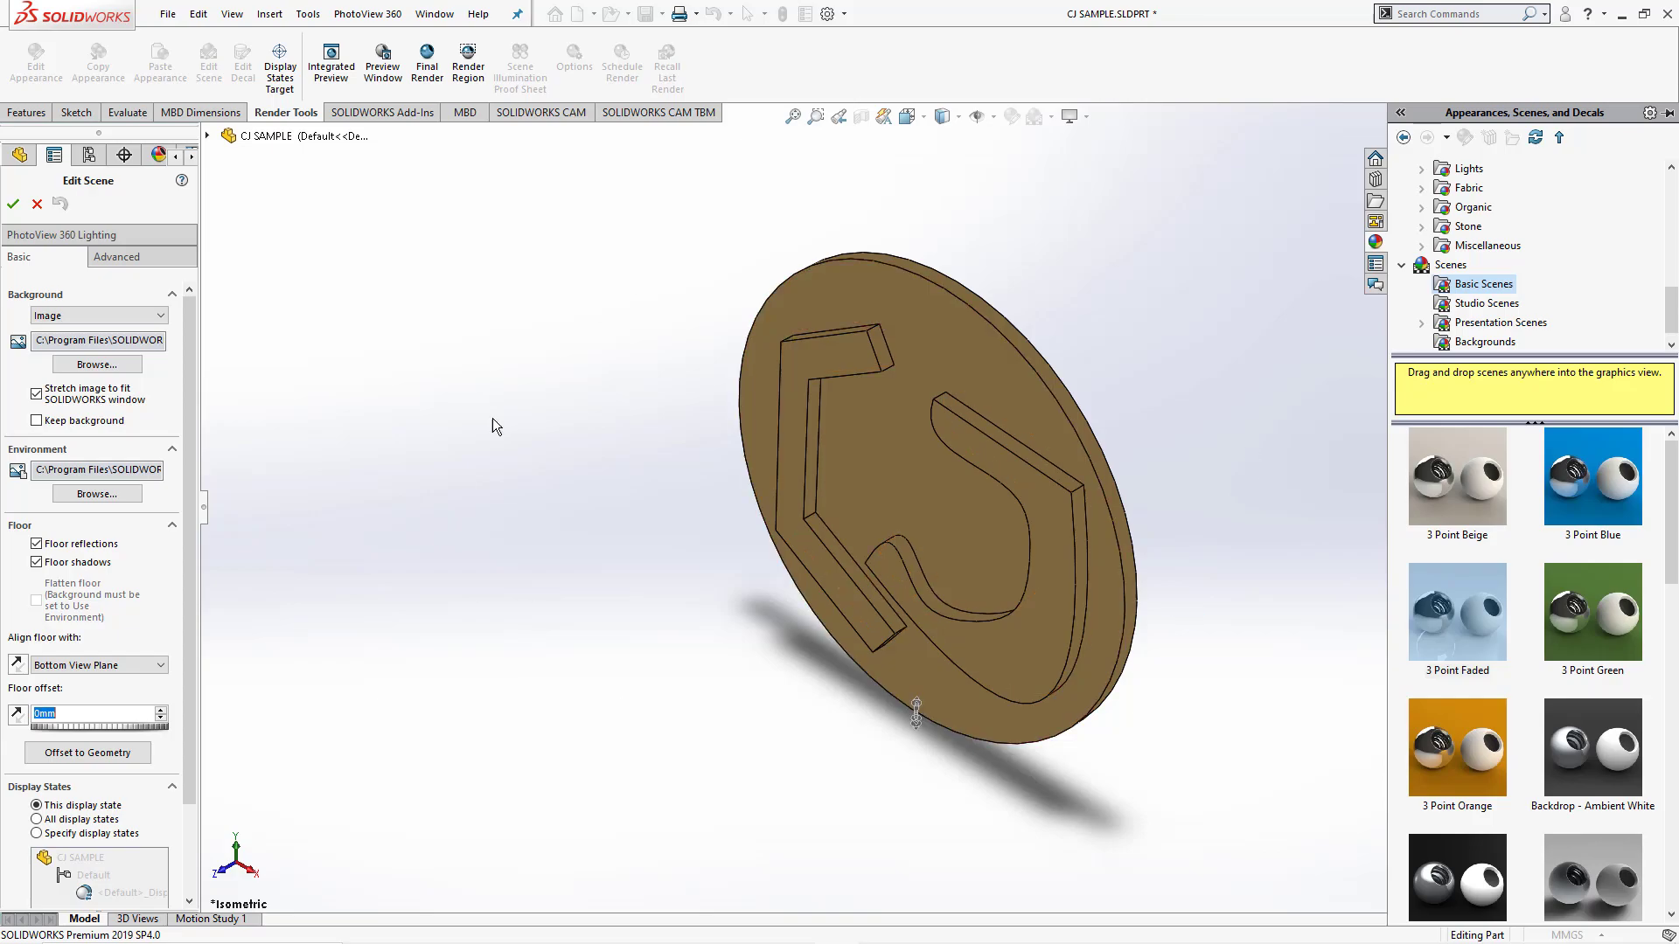
scroll(1529, 590, down, 3)
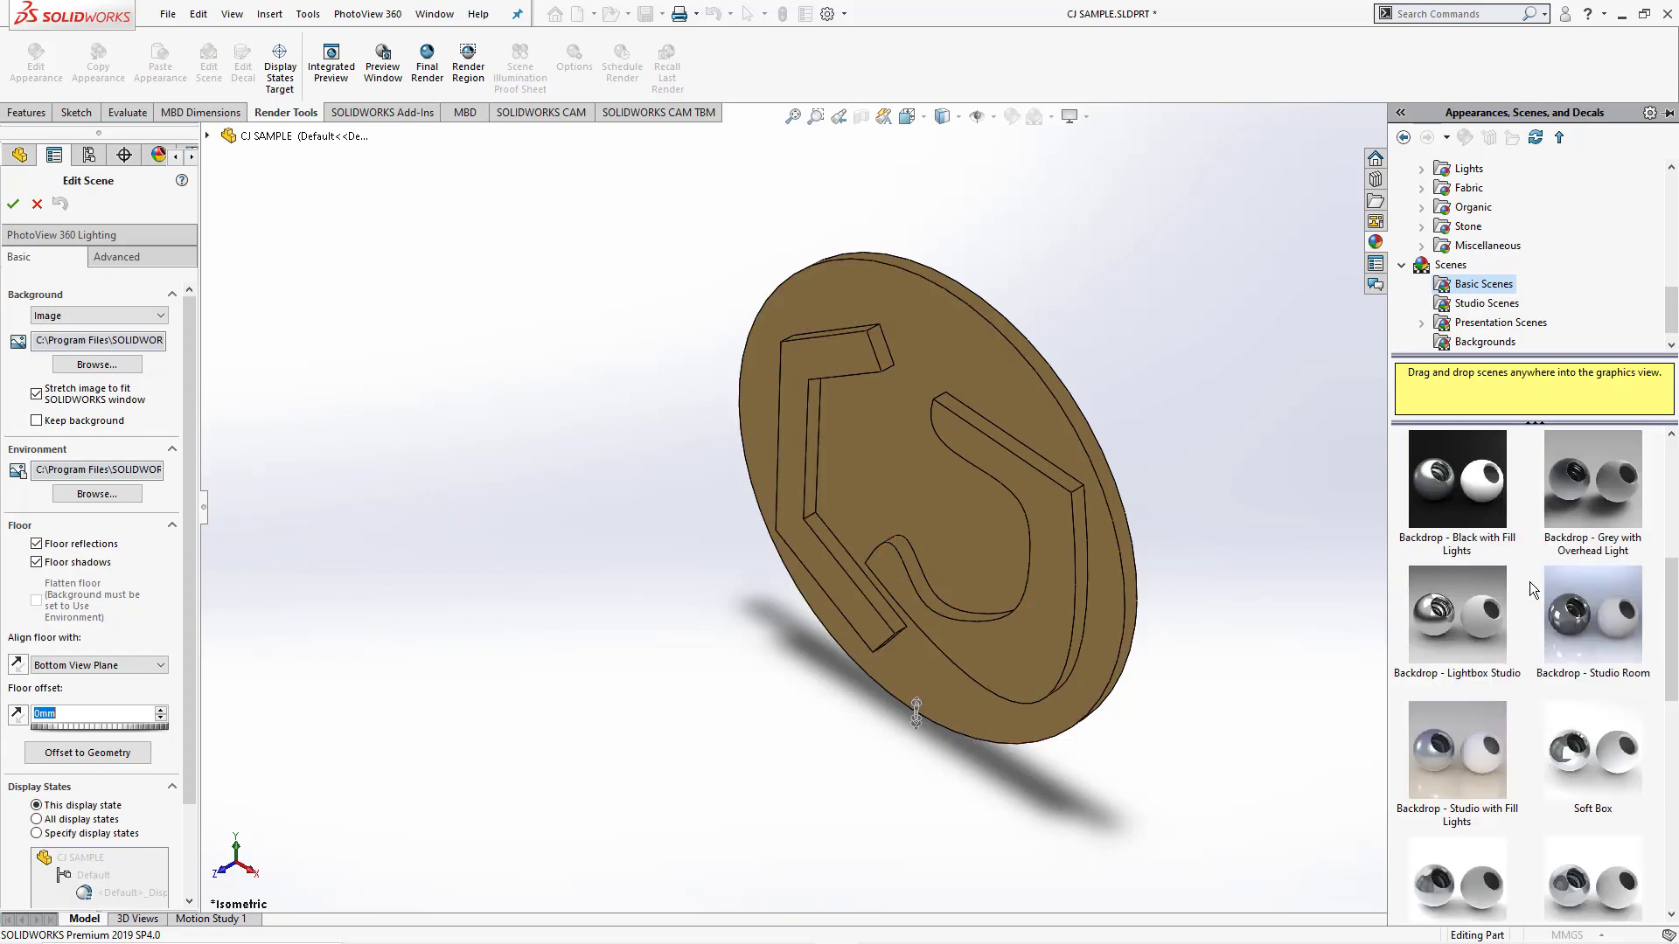
scroll(1531, 590, down, 2)
scroll(1530, 590, up, 2)
scroll(1522, 558, up, 3)
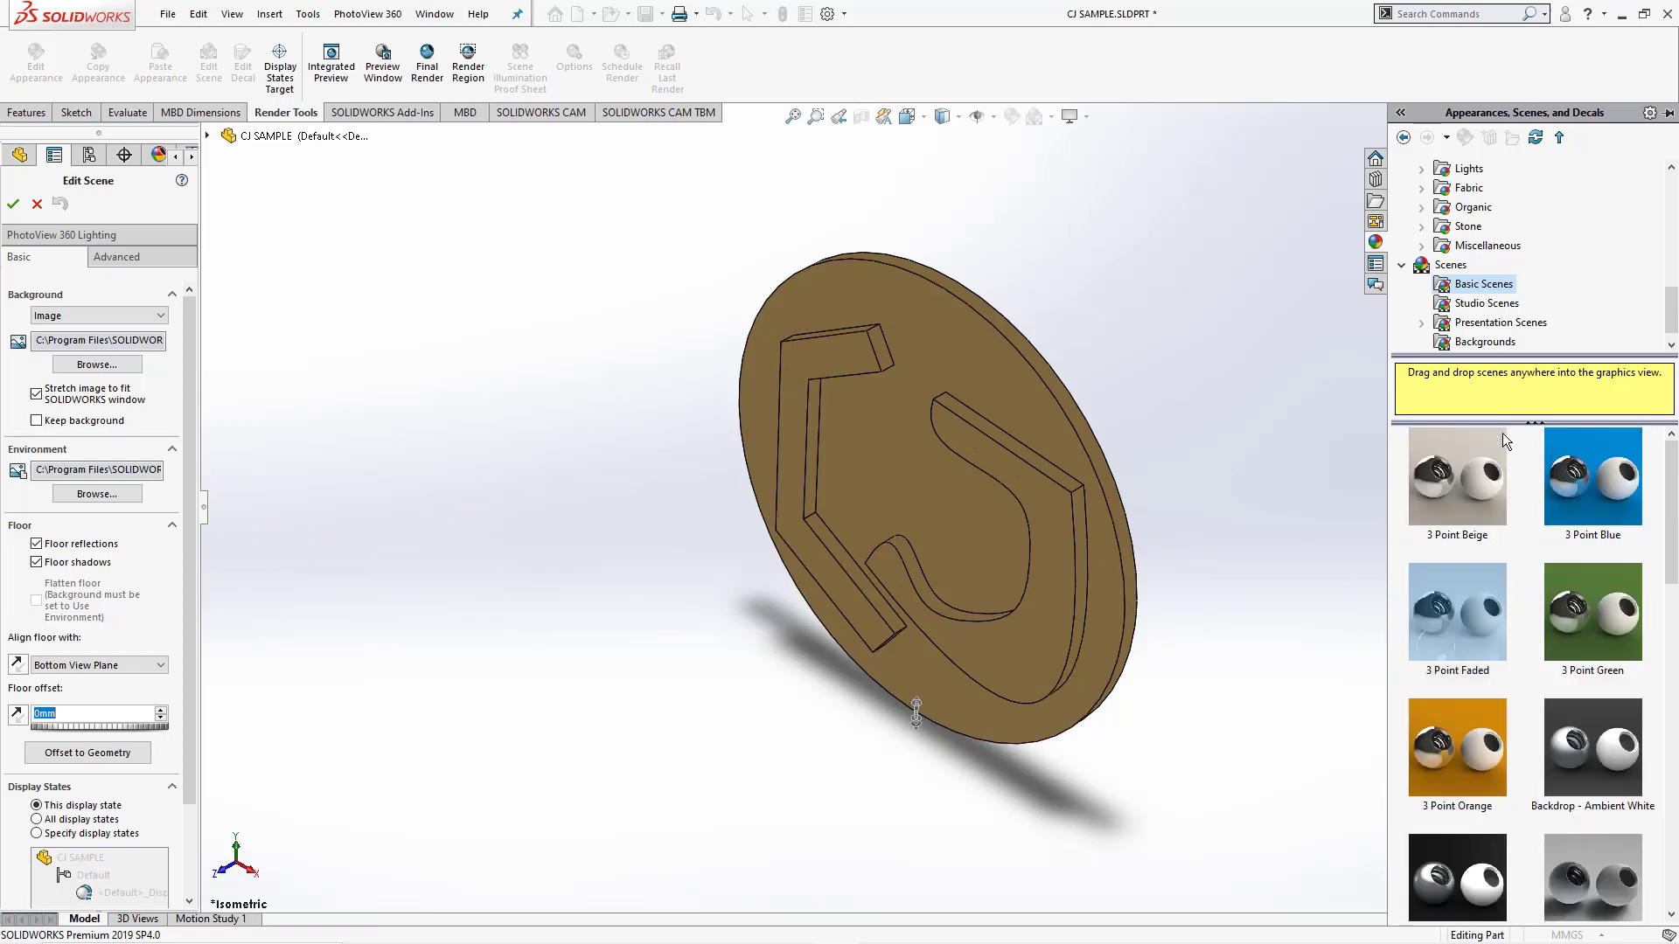
- Apply the Reflective Floor Checkered studio scene, then orbit the disc so its face turns toward the viewer
click(1479, 307)
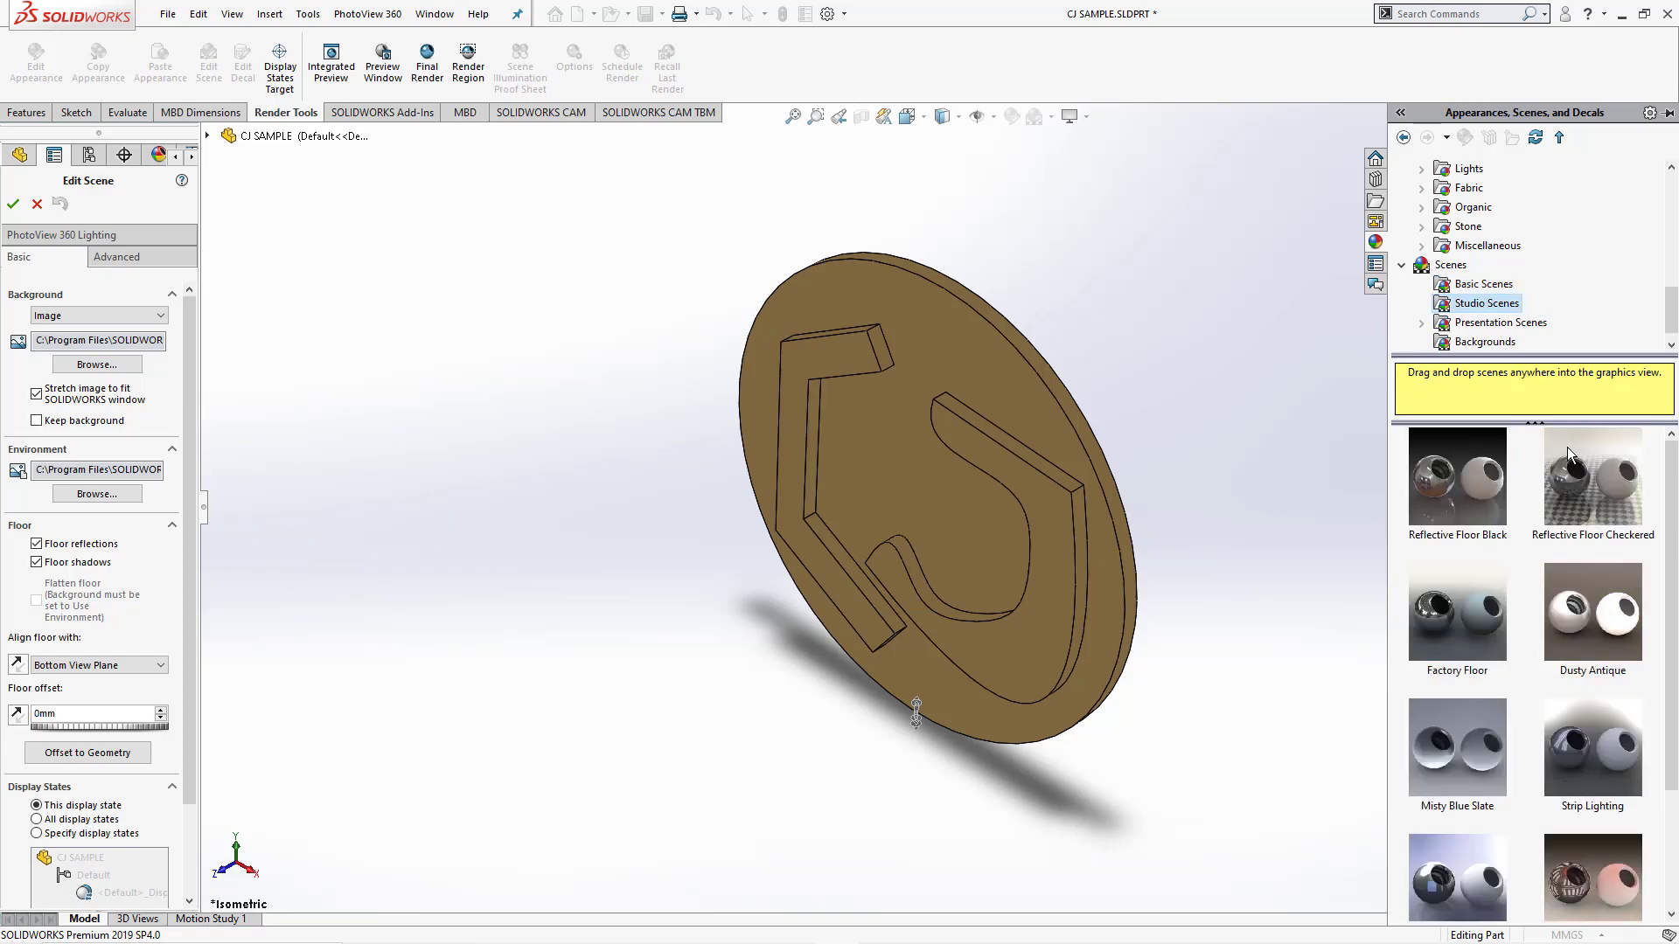
double_click(1599, 501)
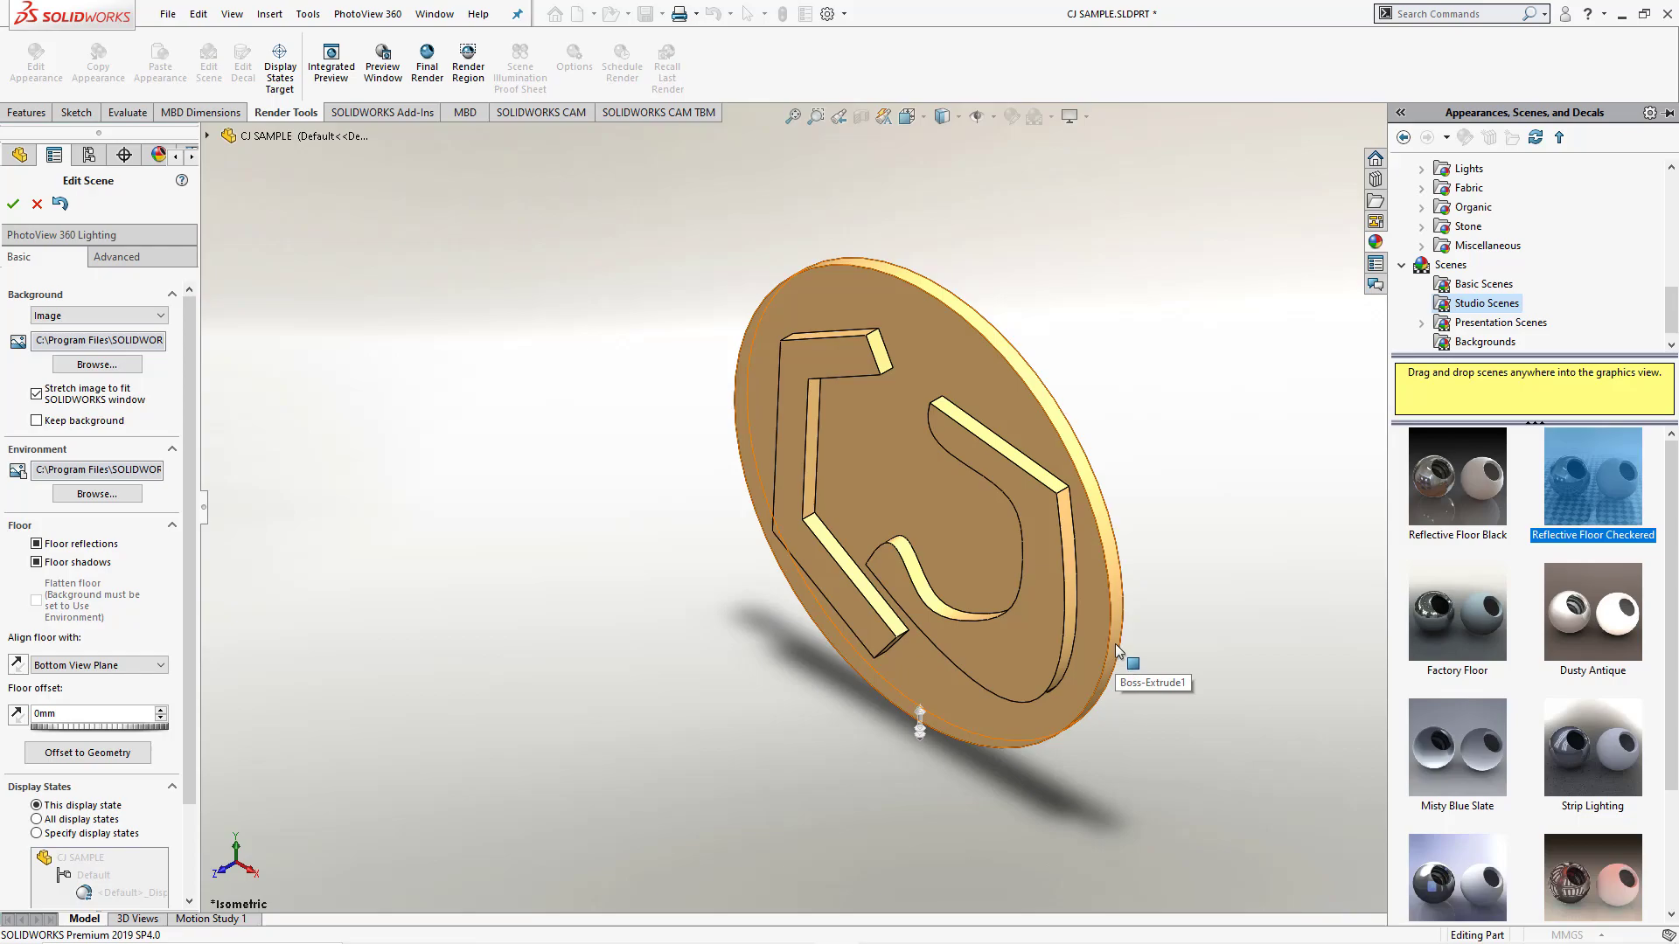
drag(1111, 571, 1108, 571)
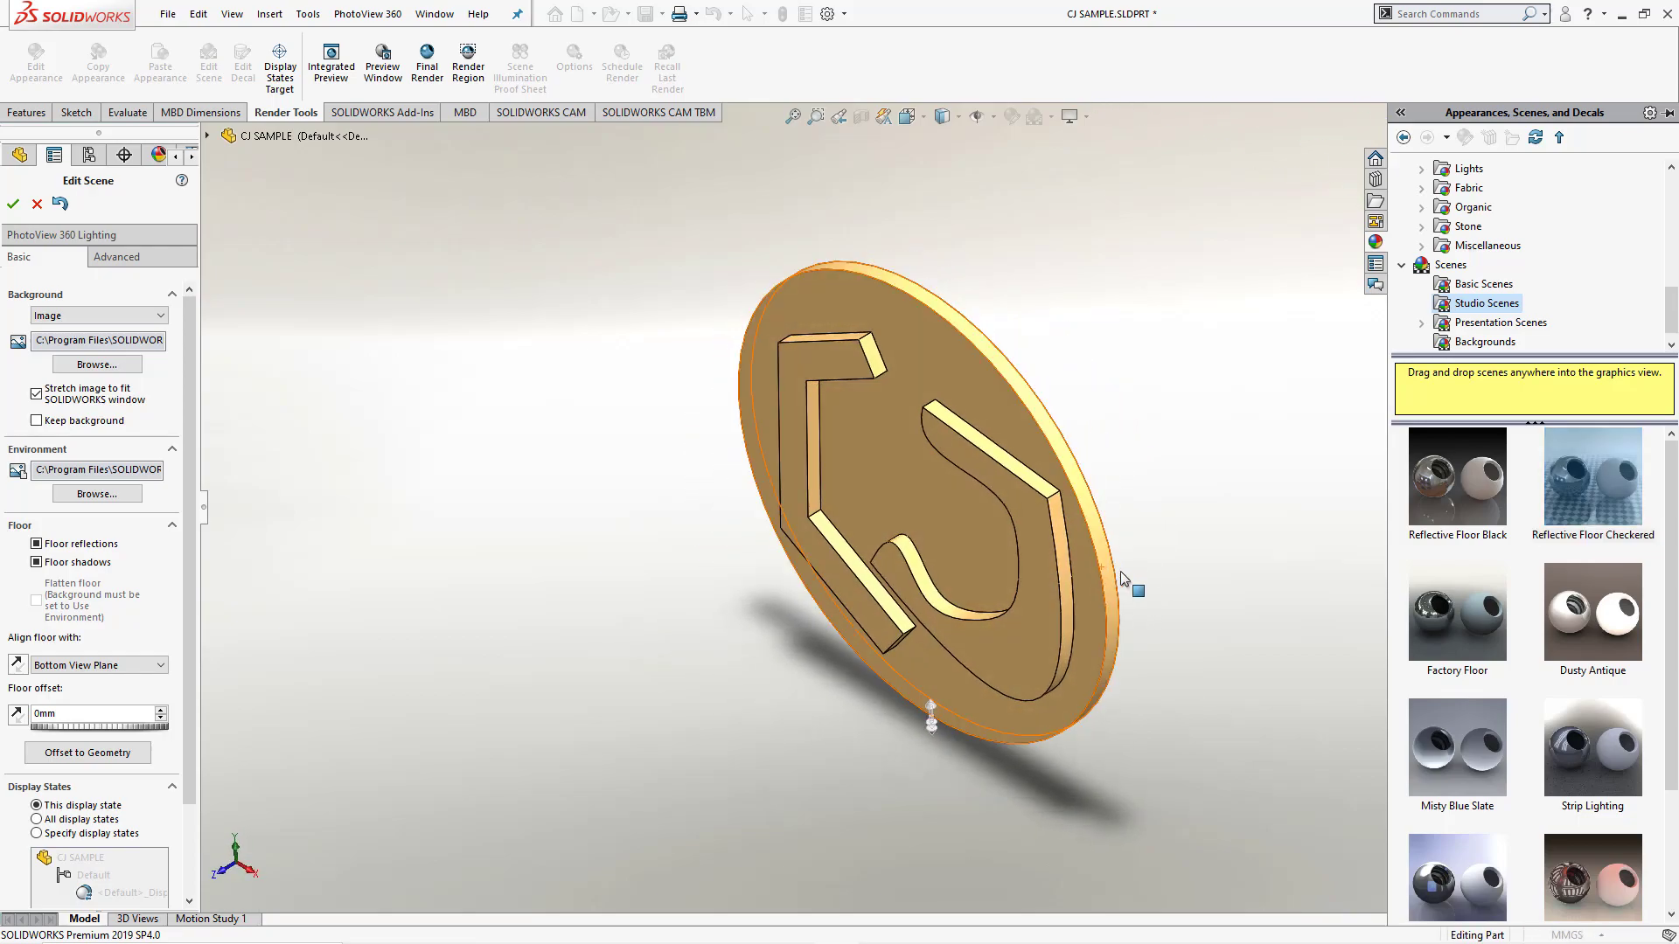
scroll(1584, 662, down, 2)
scroll(1584, 663, up, 2)
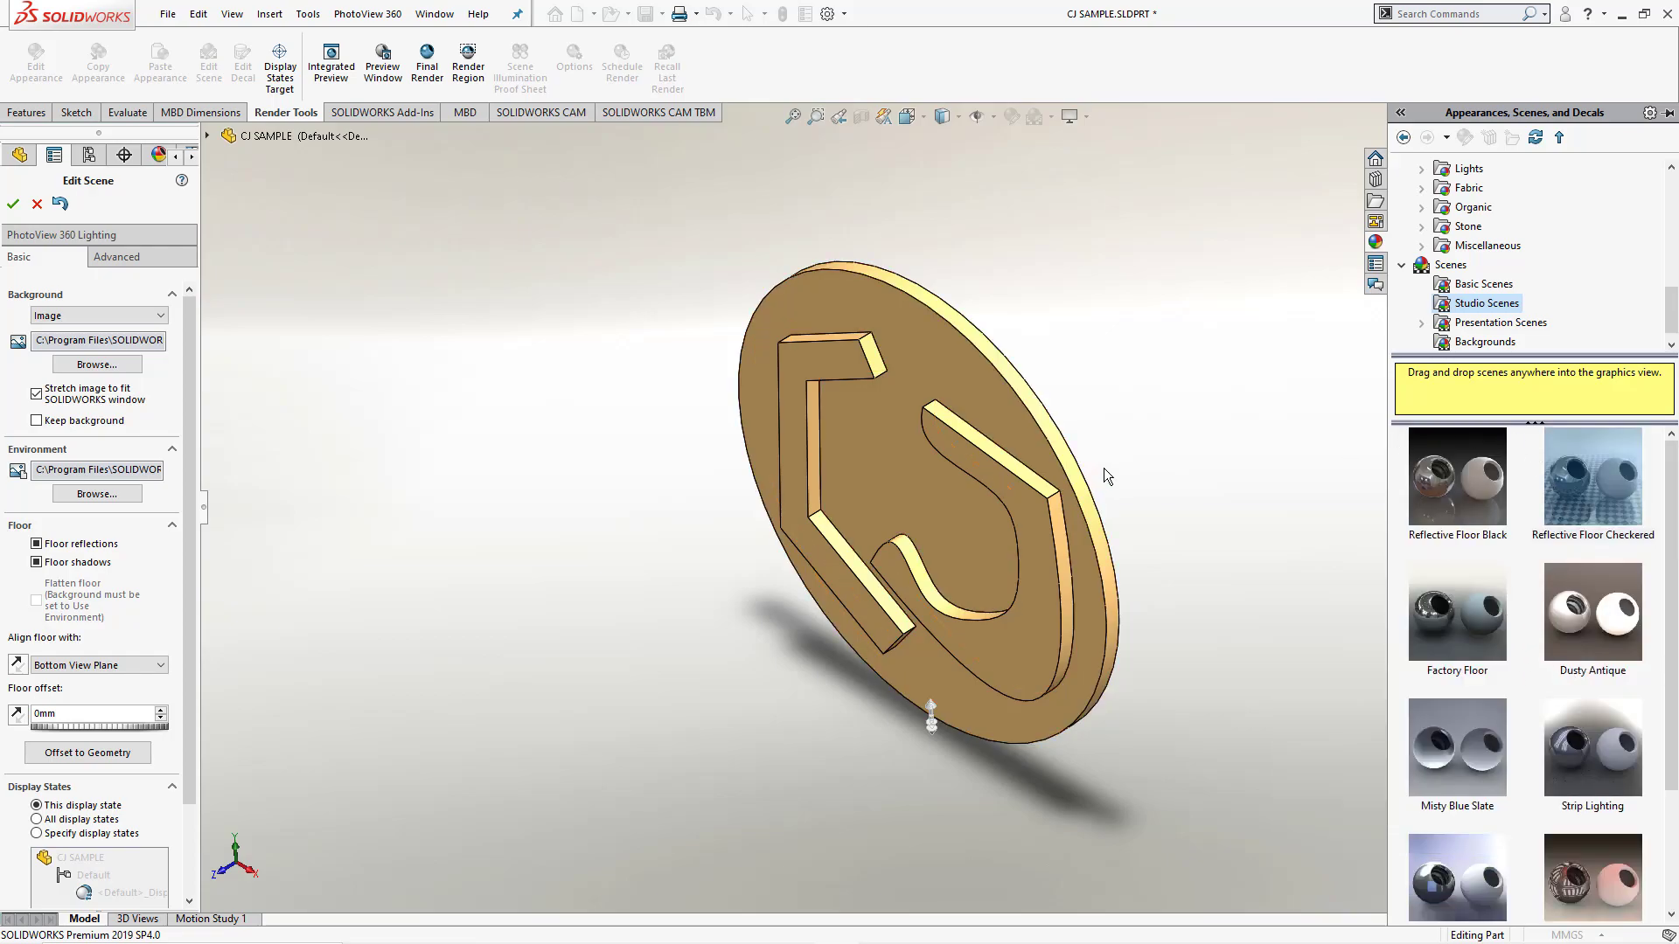
middle_drag(1102, 469, 1122, 441)
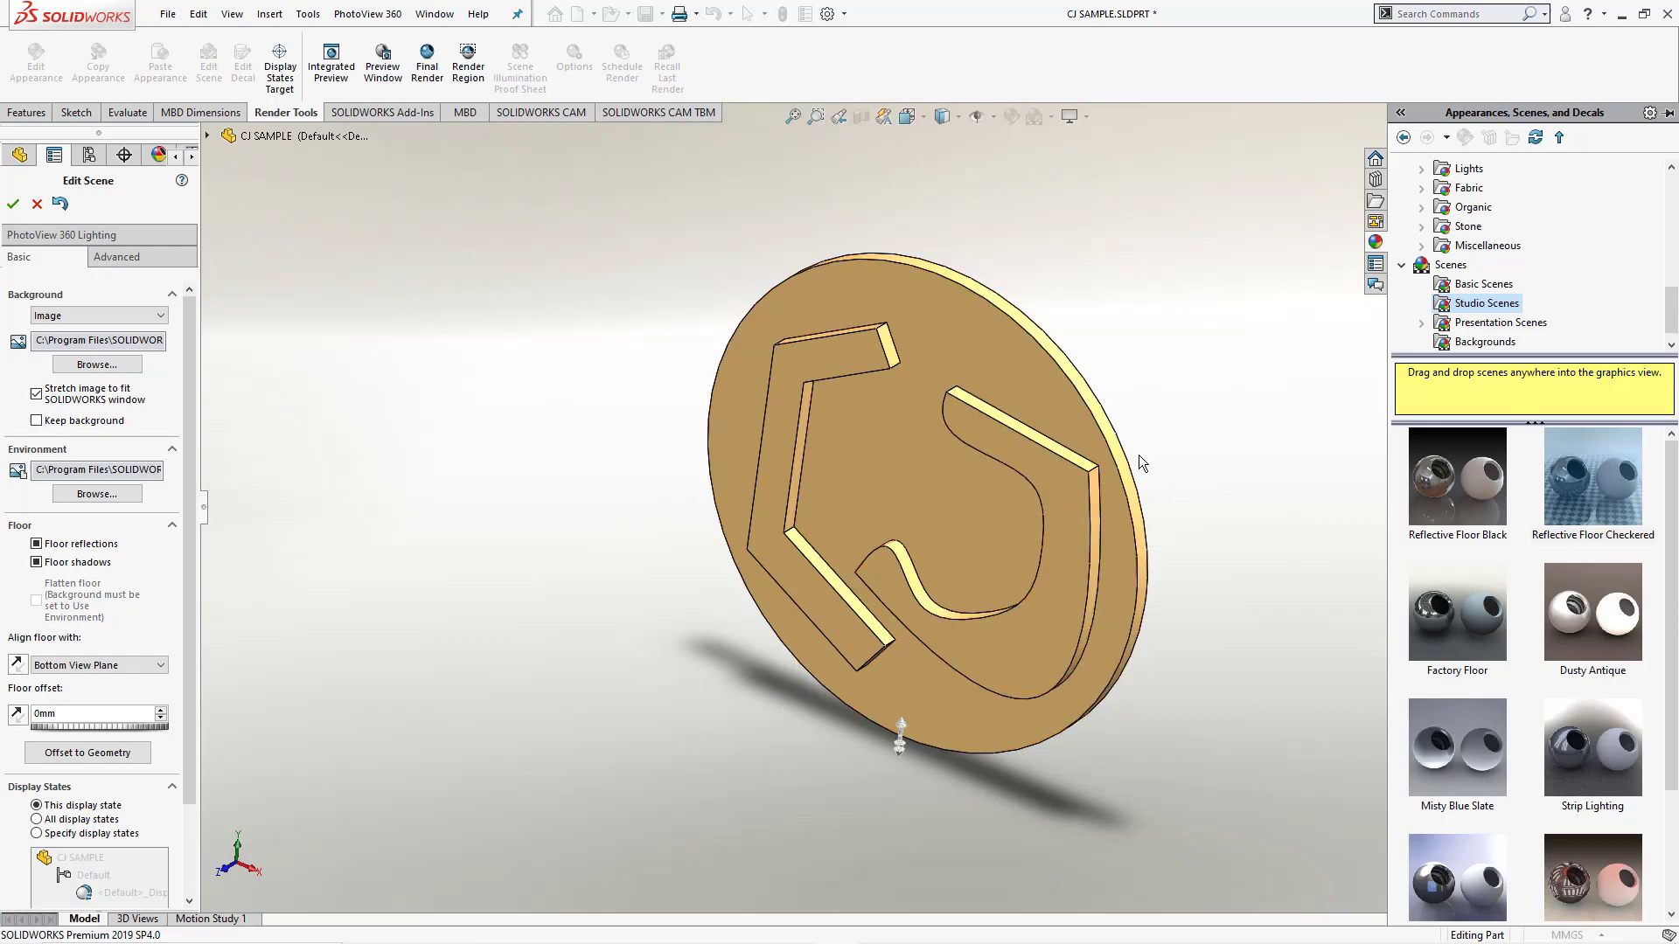
middle_drag(1129, 455, 1089, 412)
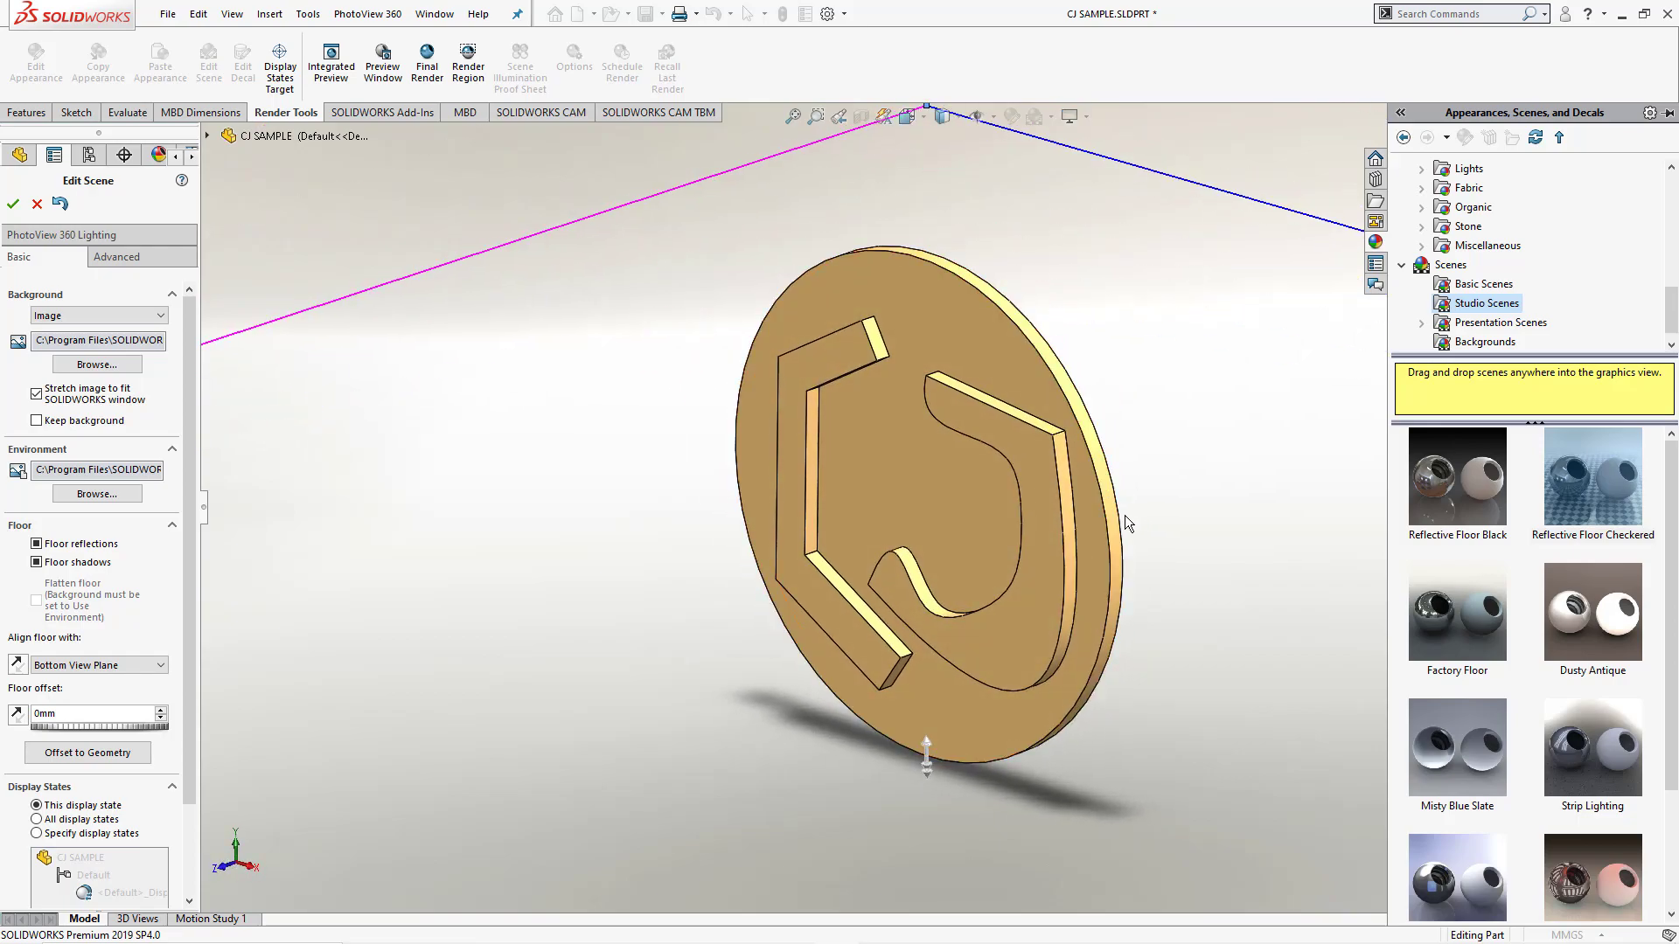
click(12, 203)
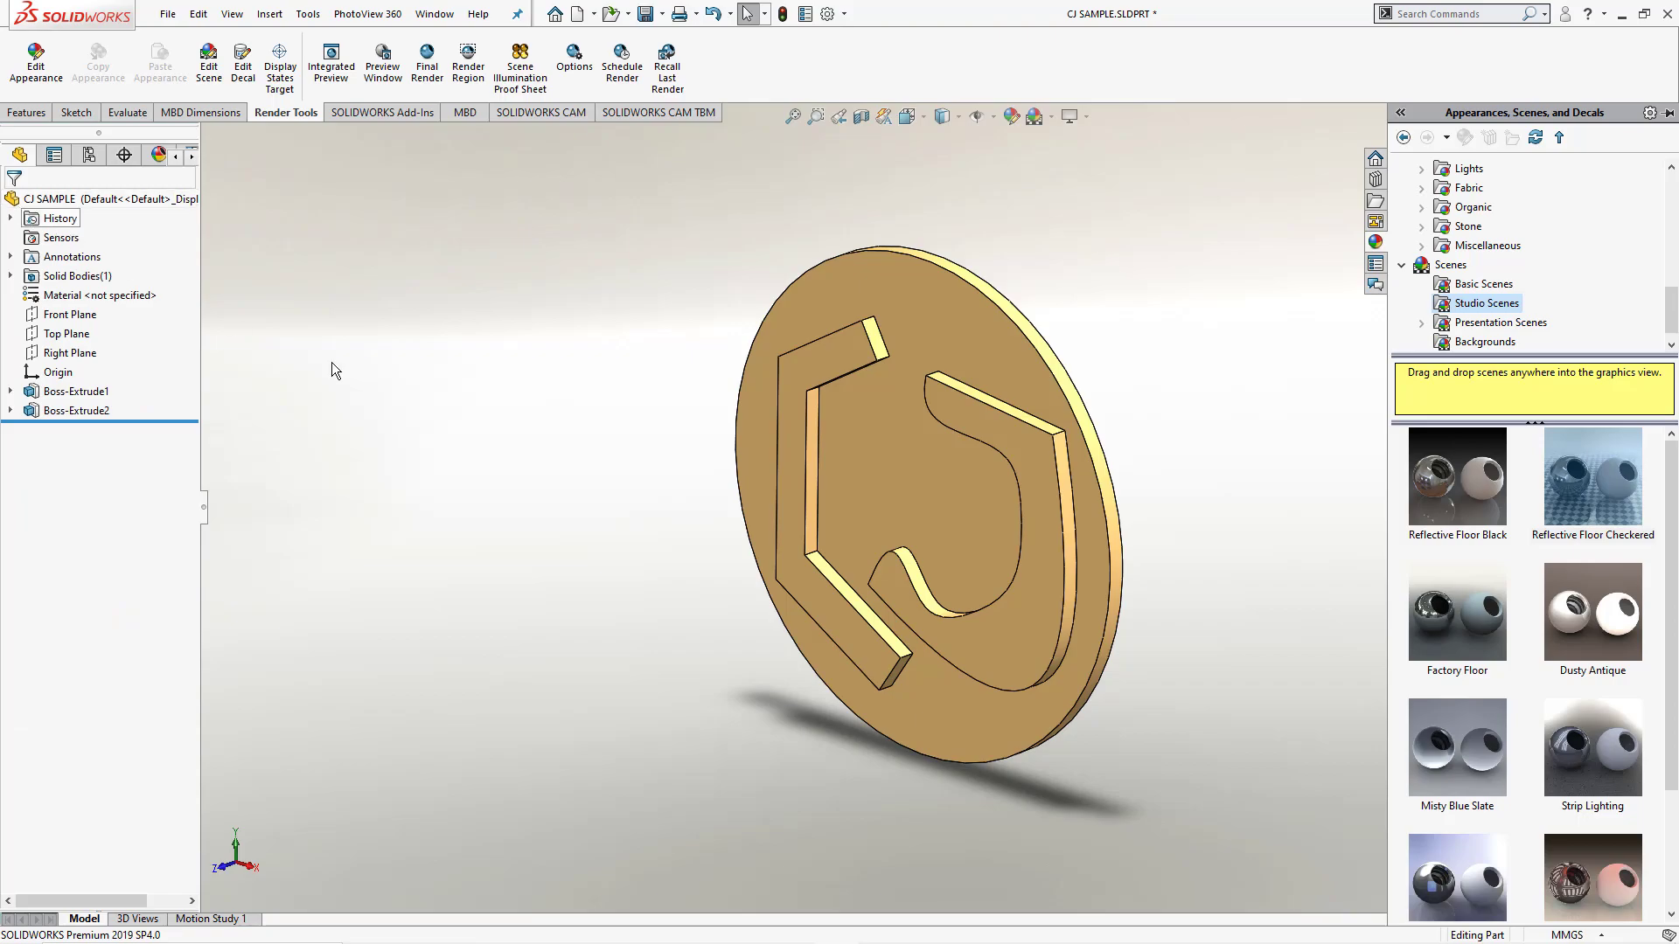
- Run a PhotoView 360 final render of the gold coin on the checkered floor
click(427, 71)
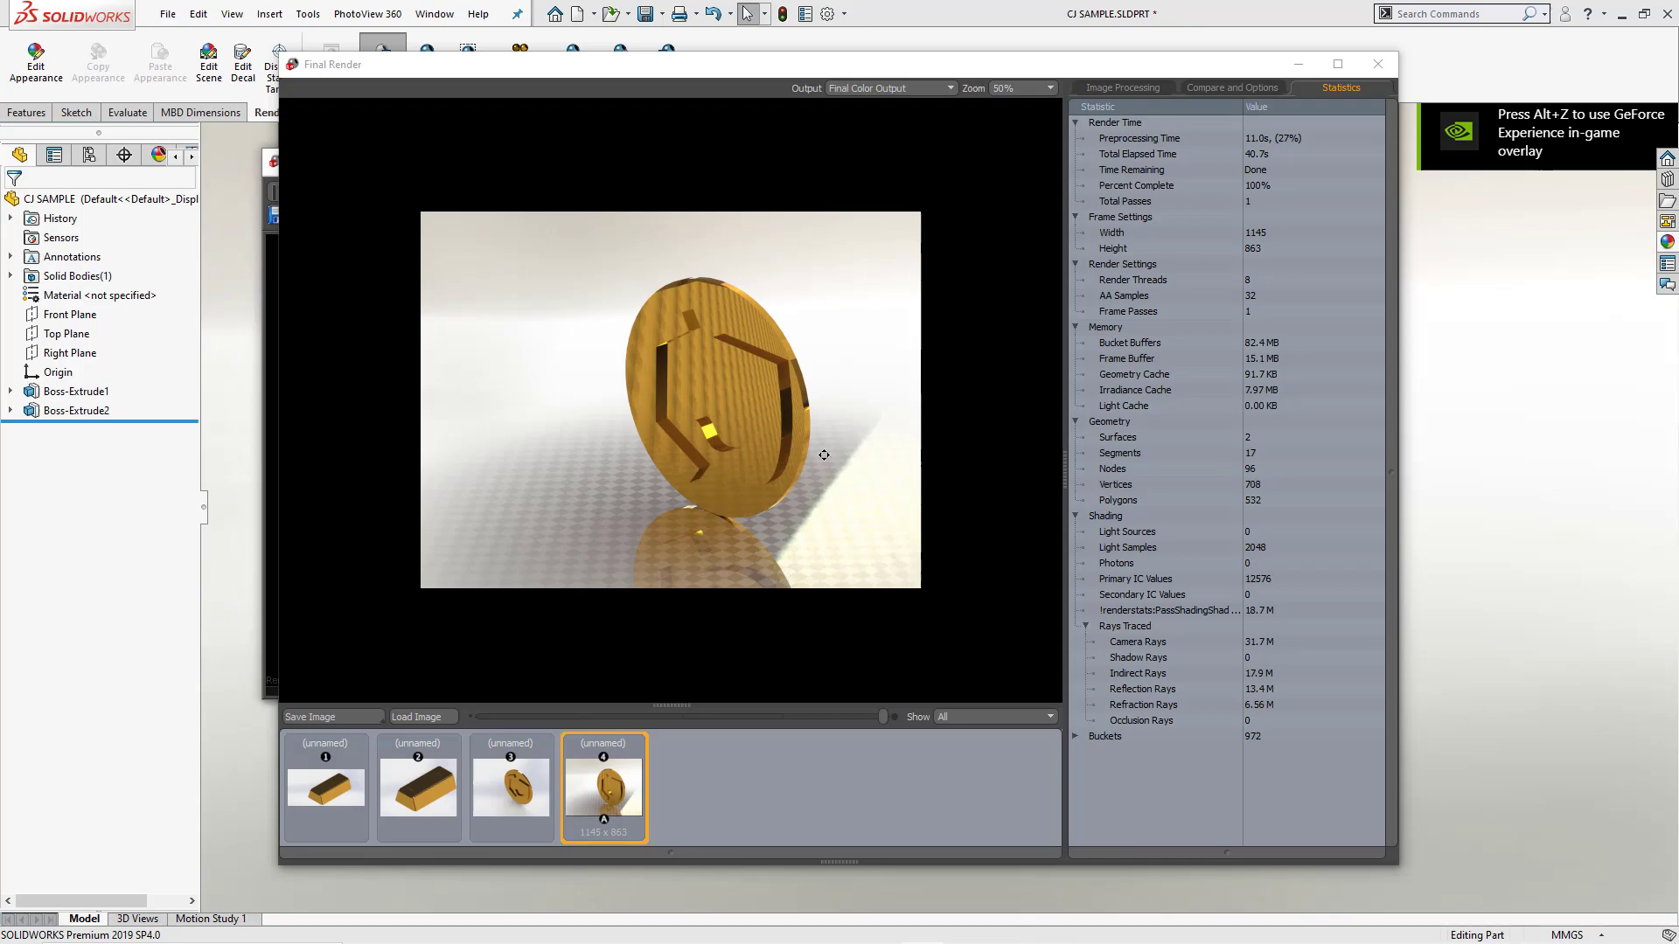
- Save the render to the Desktop as JPEG 'final rendered with background'
click(356, 718)
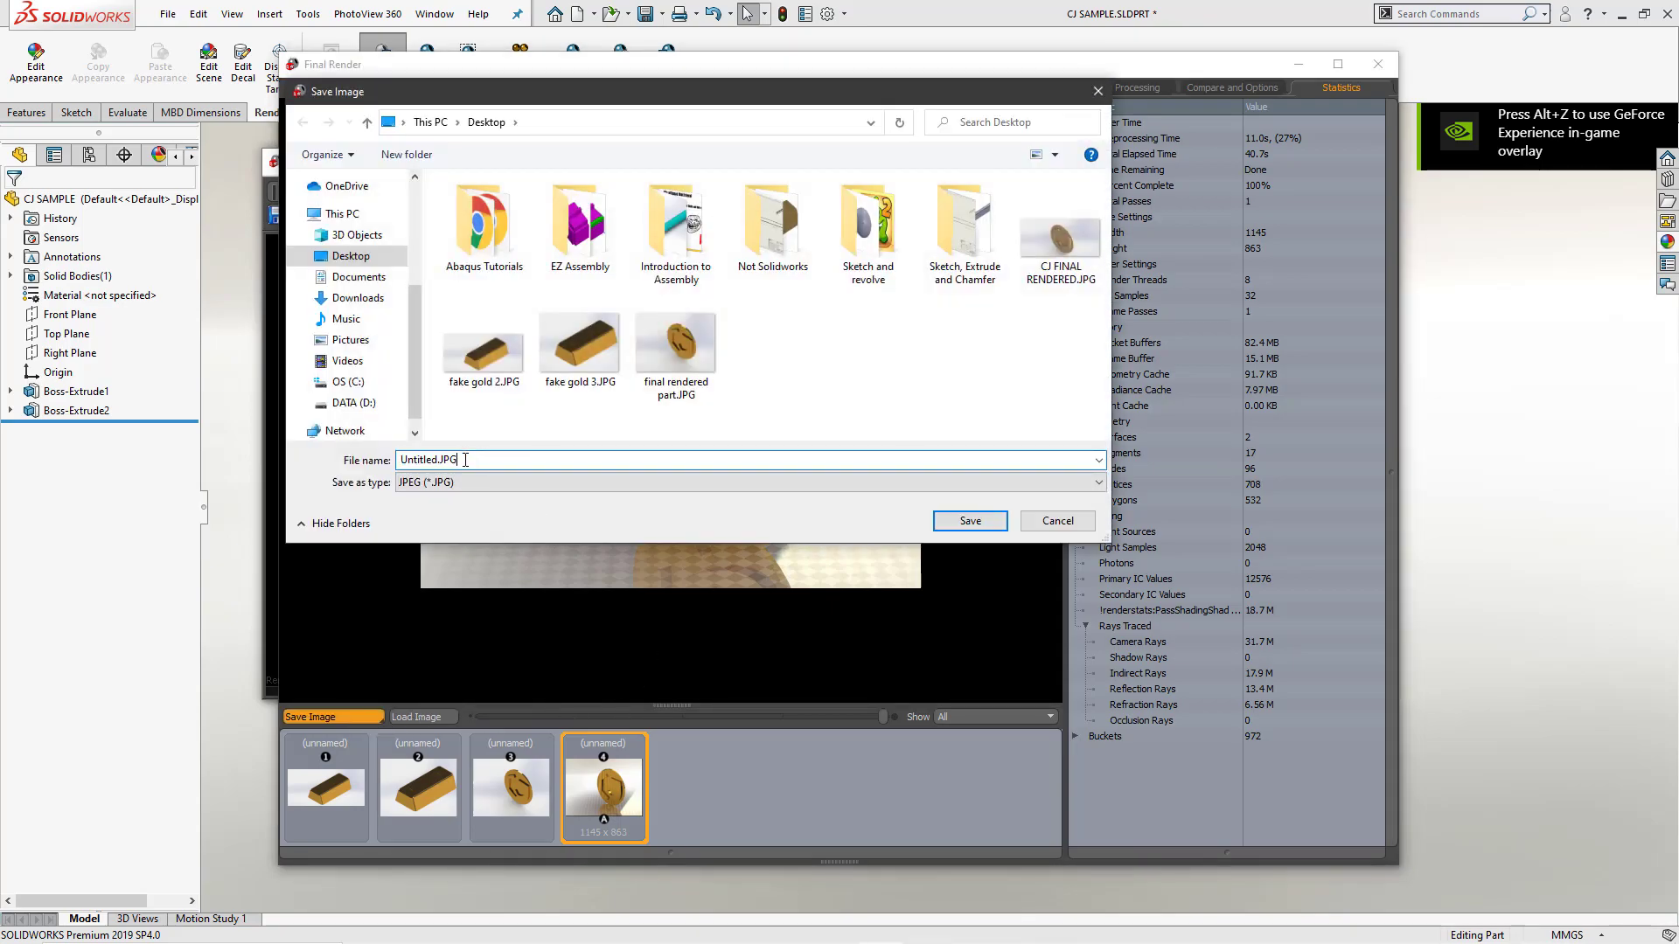
double_click(465, 460)
text(final rendered)
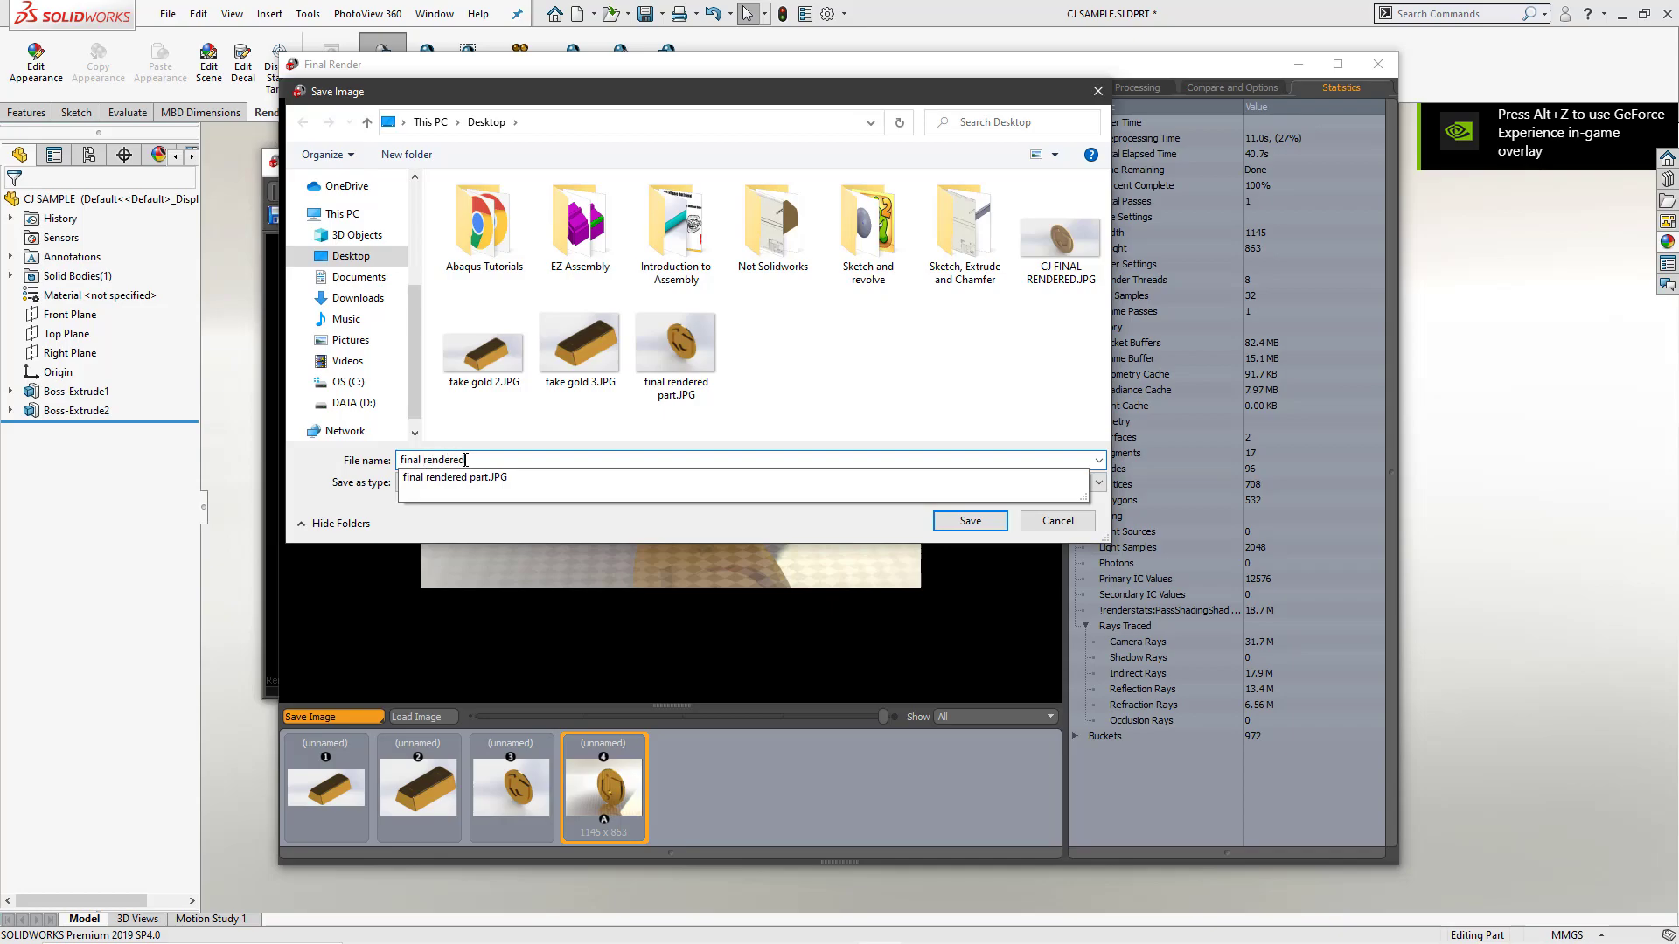
text( with background)
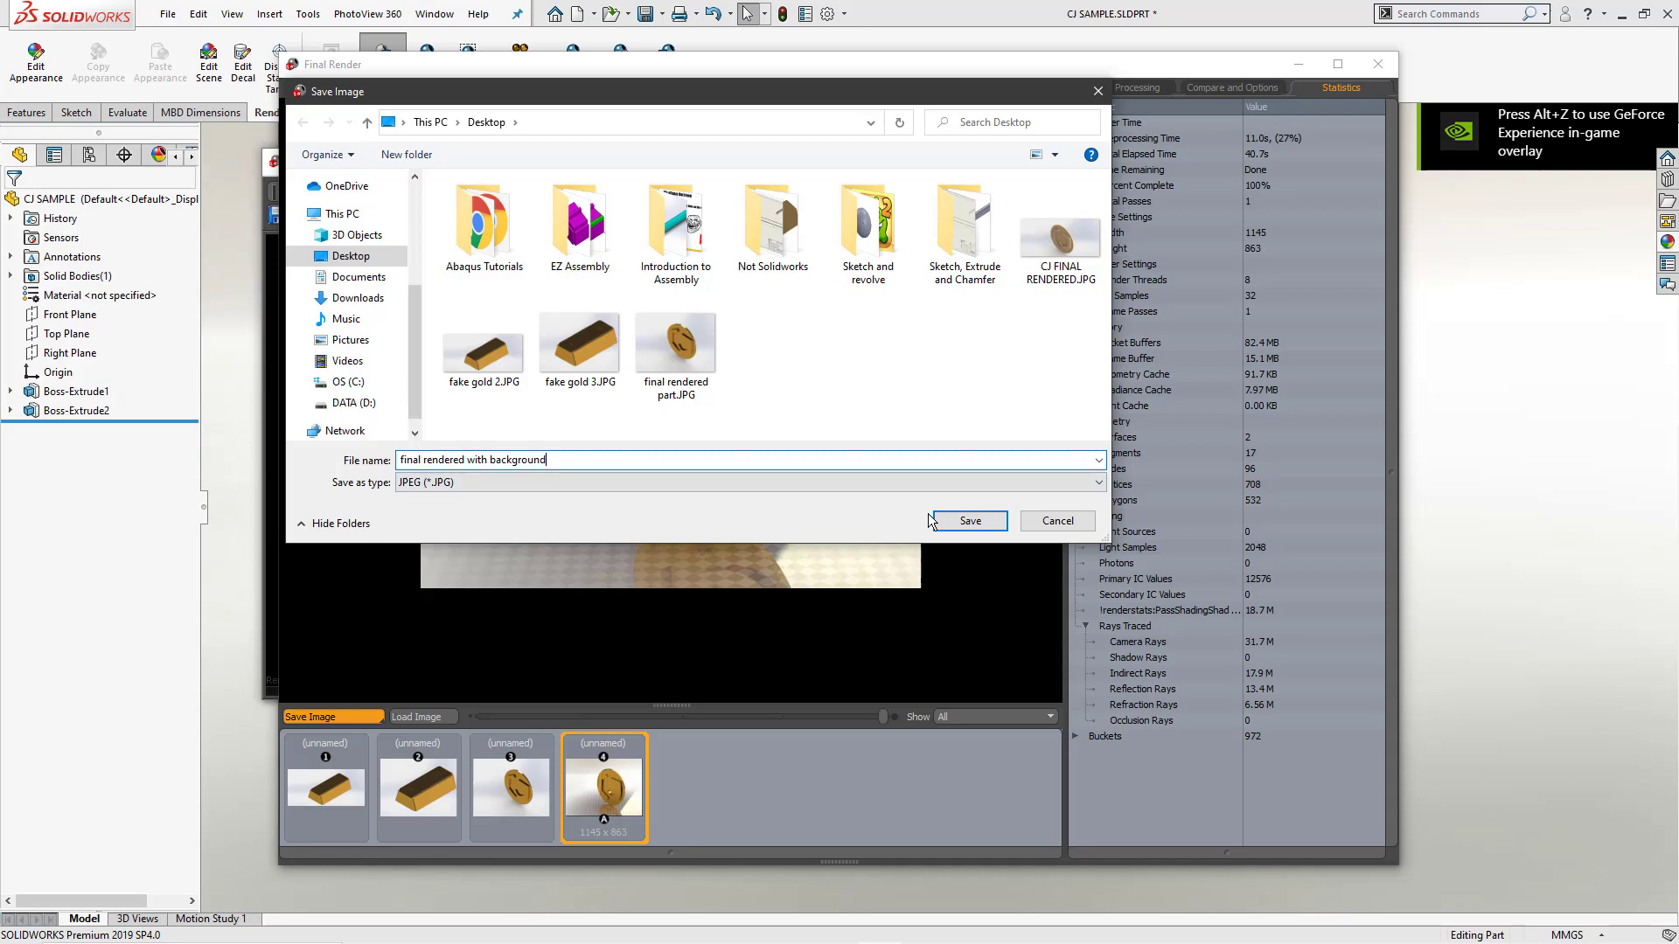
click(957, 520)
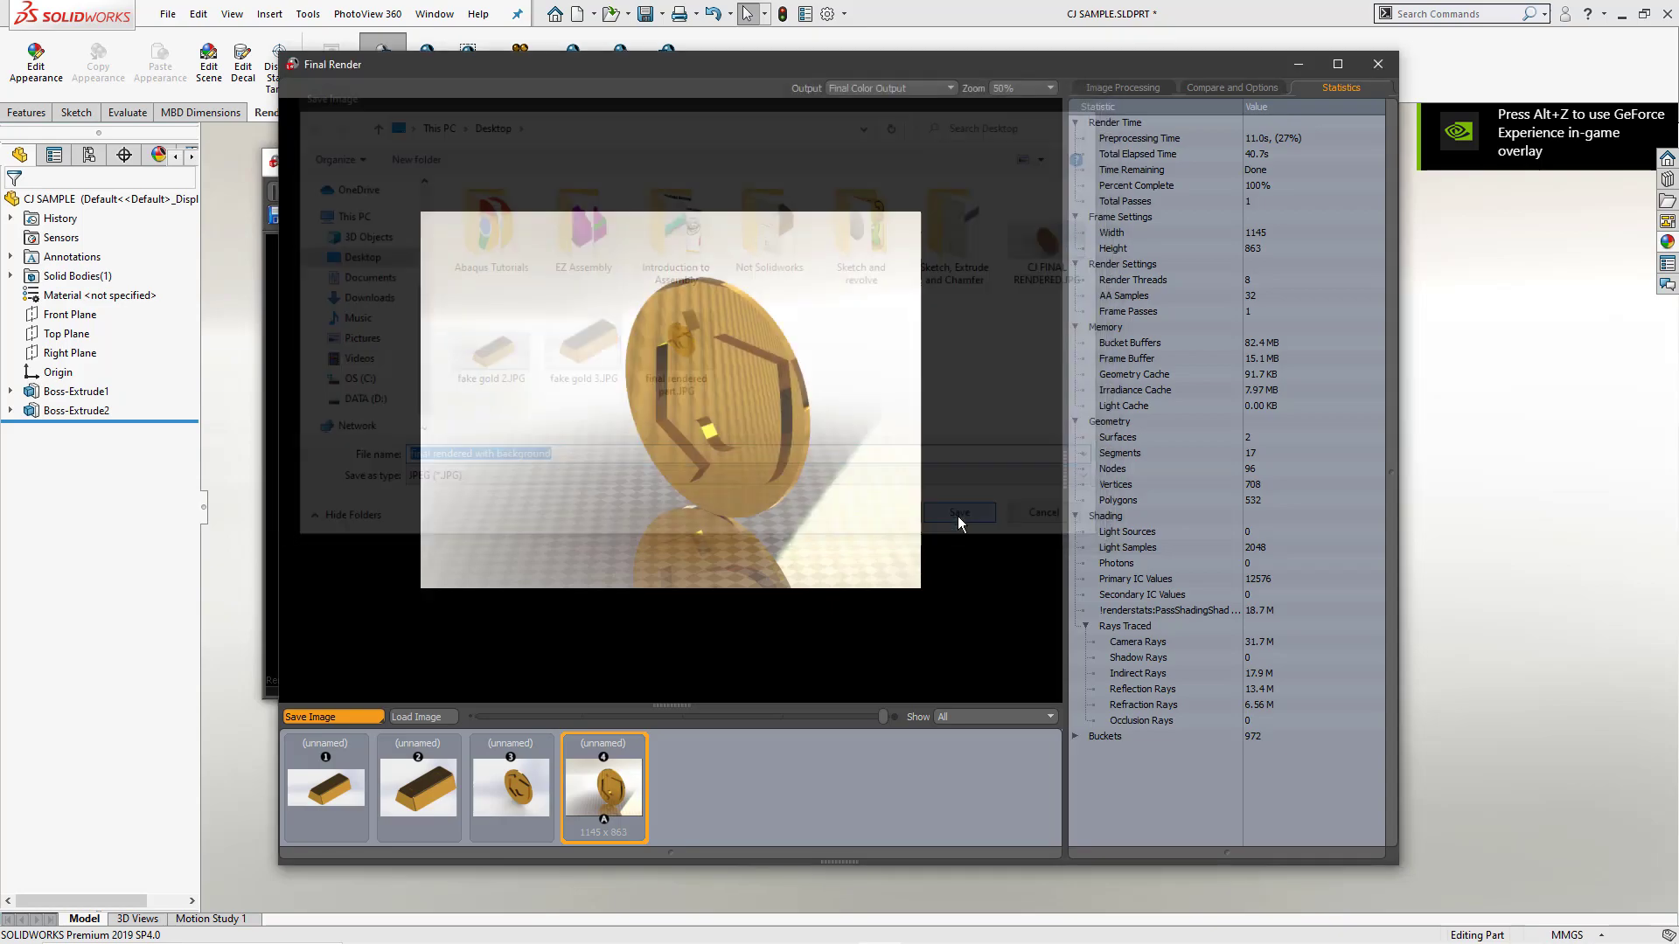